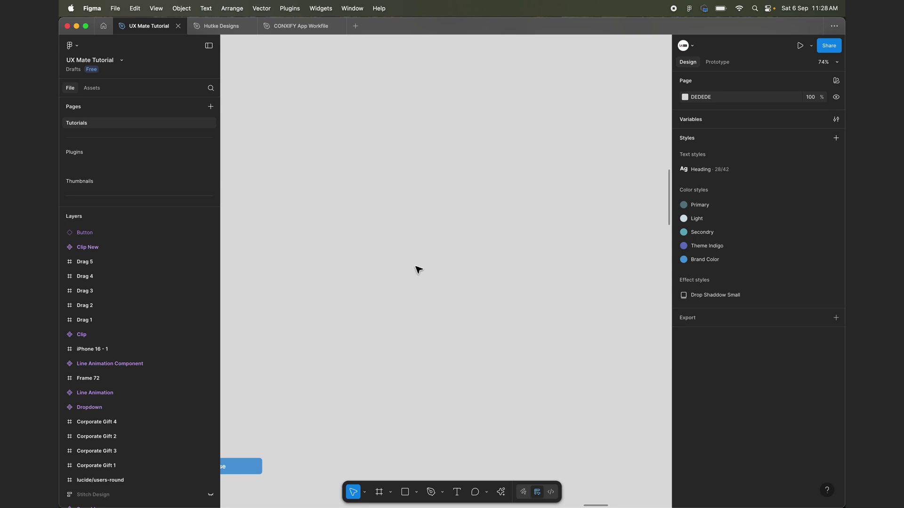
Step: Draw a frame about 688 × 425 on the empty canvas and rename it Modal
click(379, 492)
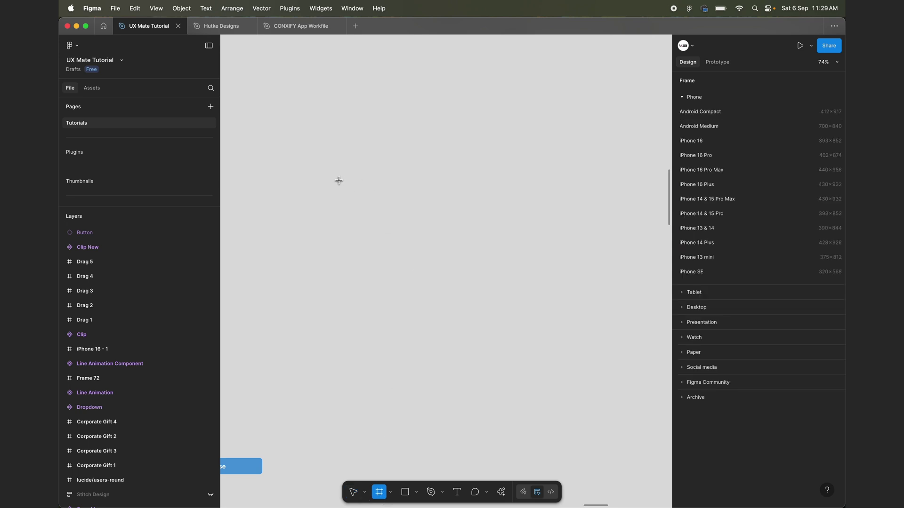
drag(311, 179, 545, 322)
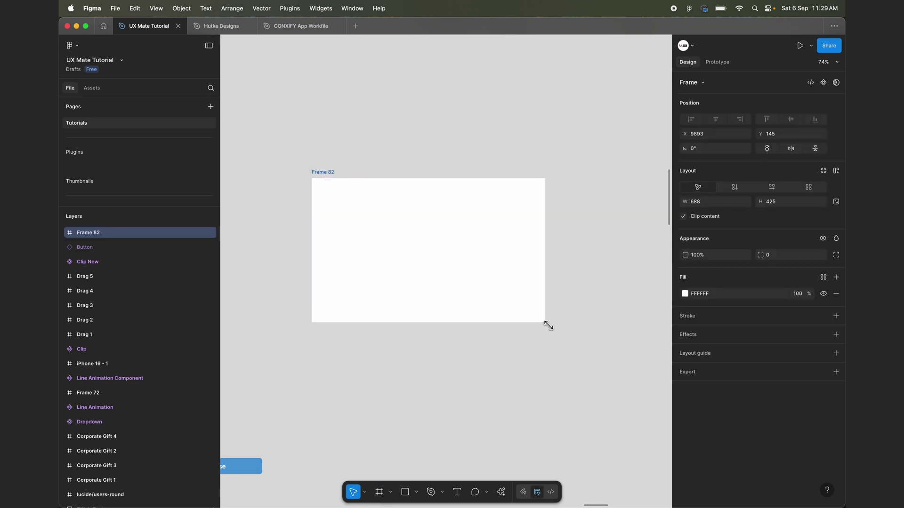
double_click(321, 172)
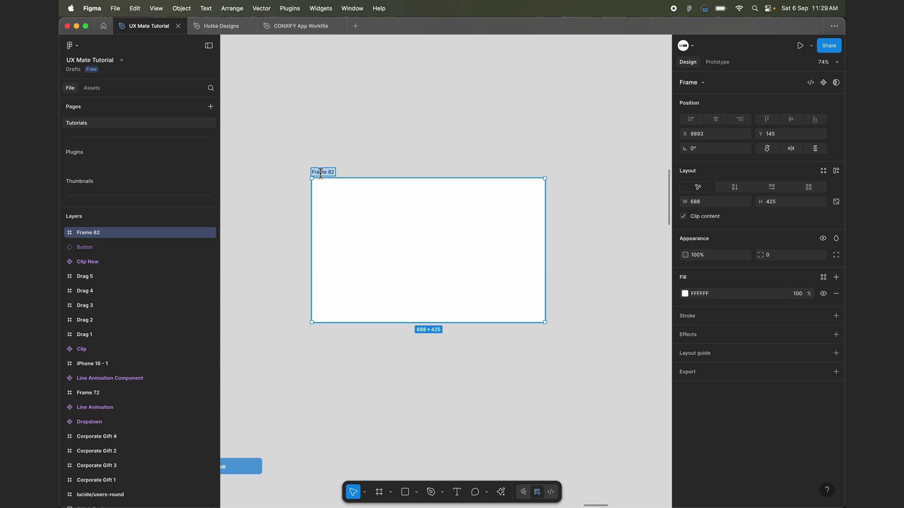
text(Mode)
key(BackSpace)
key(BackSpace)
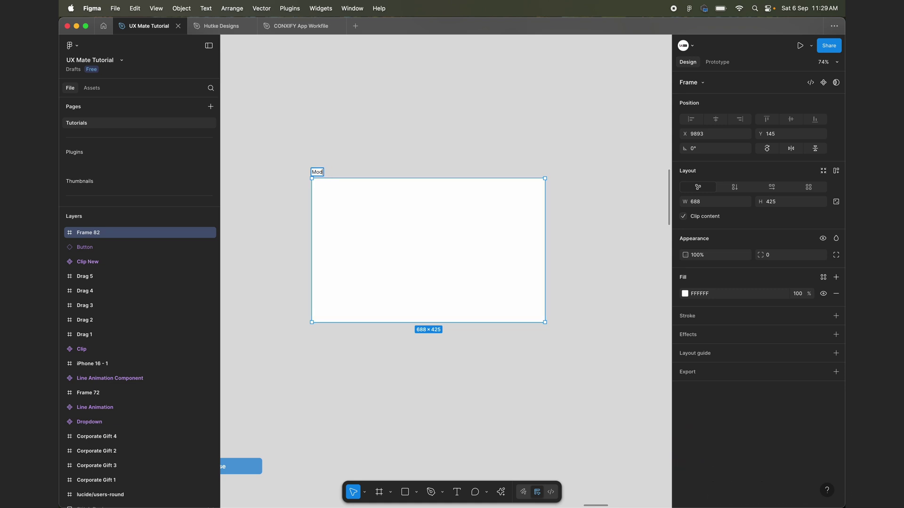
key(Return)
Step: Set the Modal frame's width to 800, shift it up slightly and apply a vertical auto layout
click(704, 204)
text(800)
key(Return)
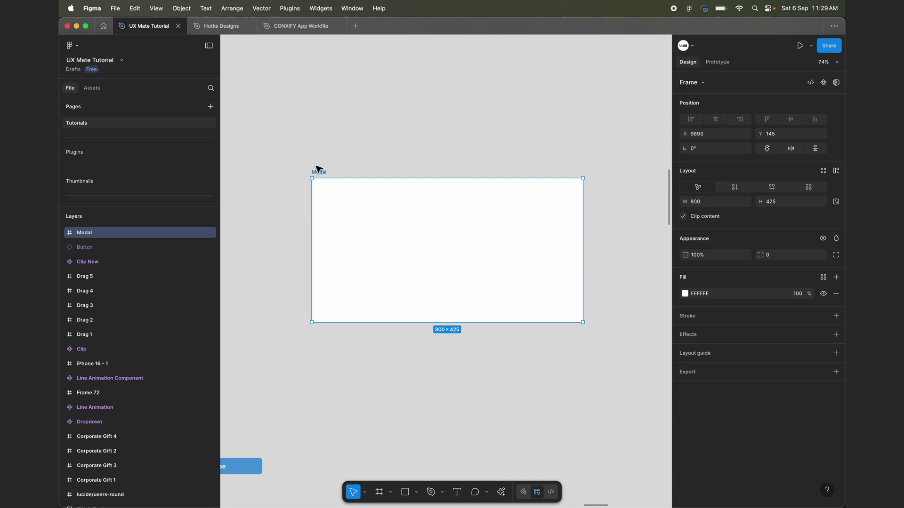
drag(317, 176, 320, 159)
key(shift+a)
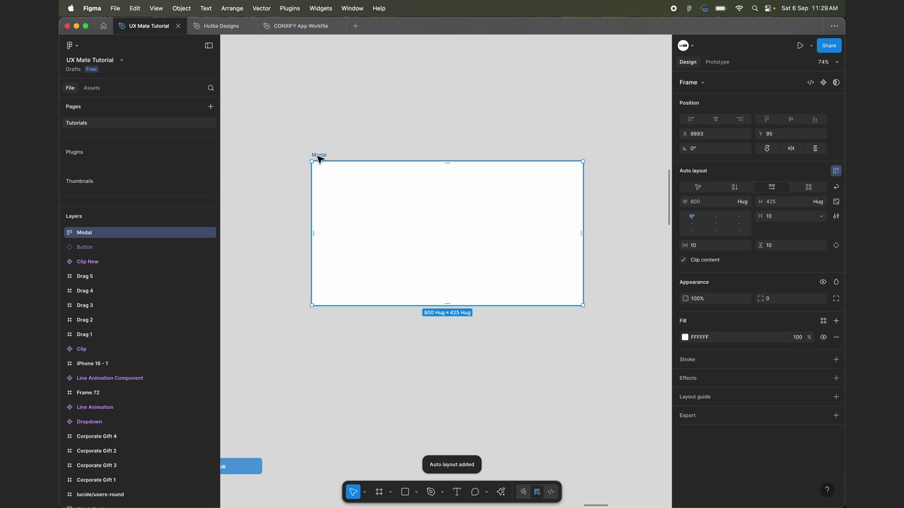
click(735, 188)
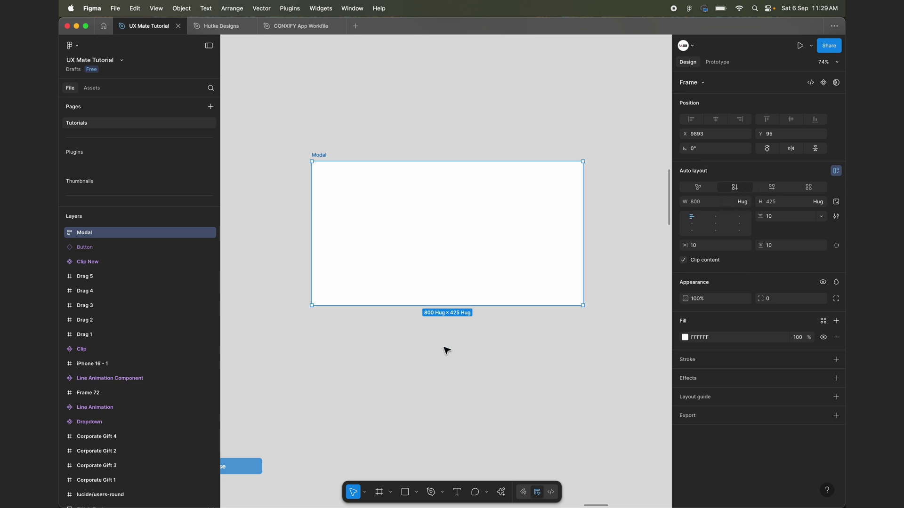
Step: Add the text "Title" on the canvas below the Modal frame
key(t)
click(349, 363)
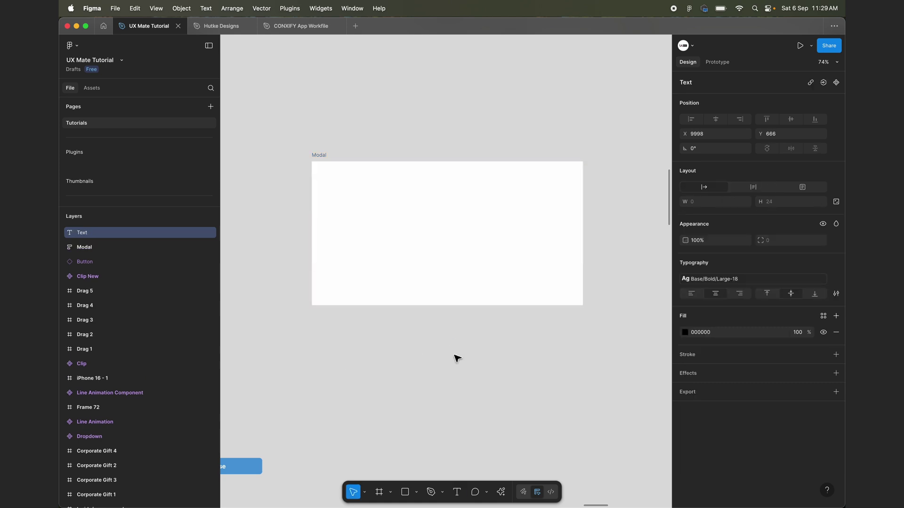
text(Tit)
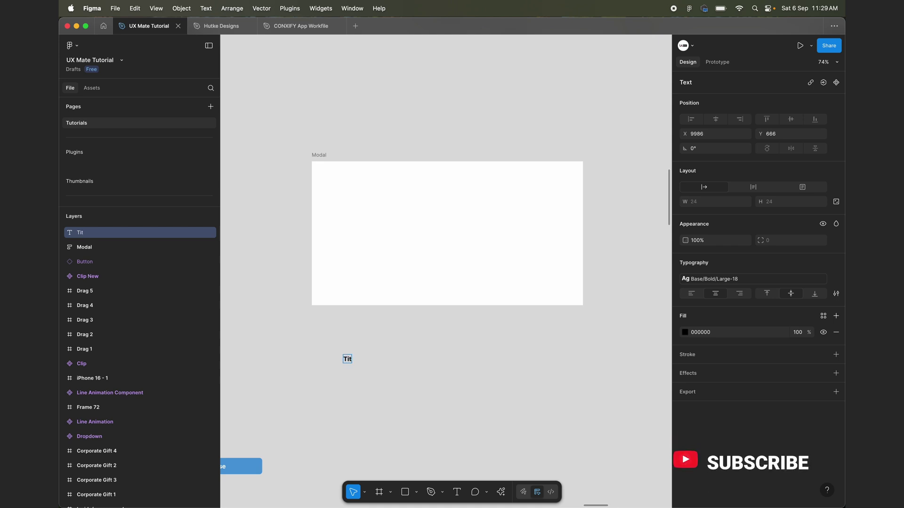
text(le)
key(Escape)
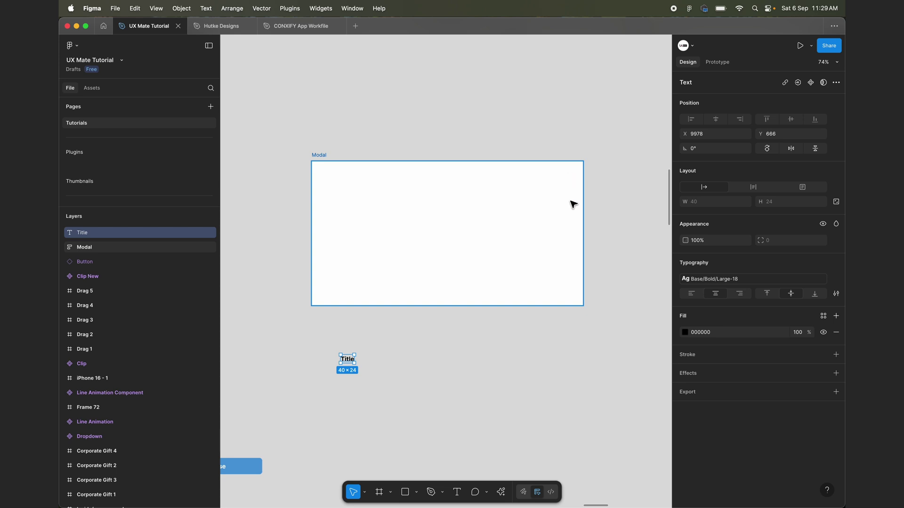
click(483, 393)
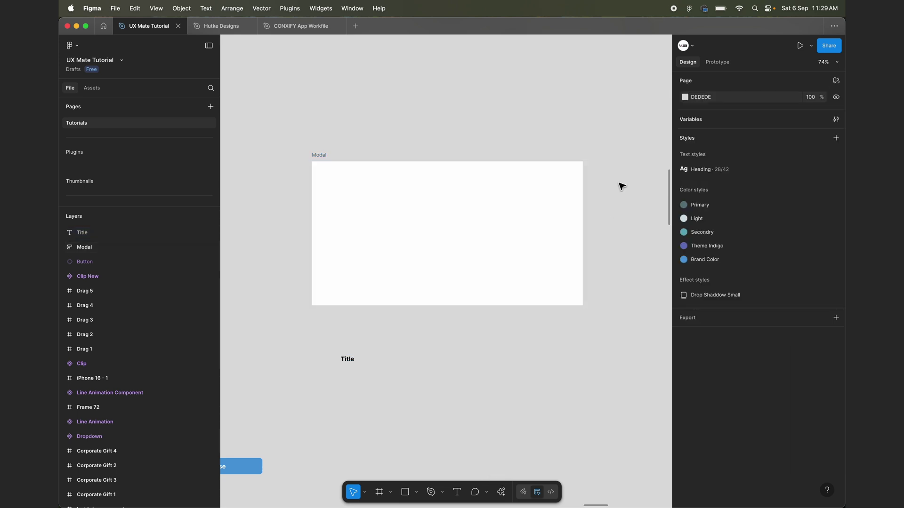
Step: Run the Lucide Icons plugin and search its icons for "xlose"
click(501, 492)
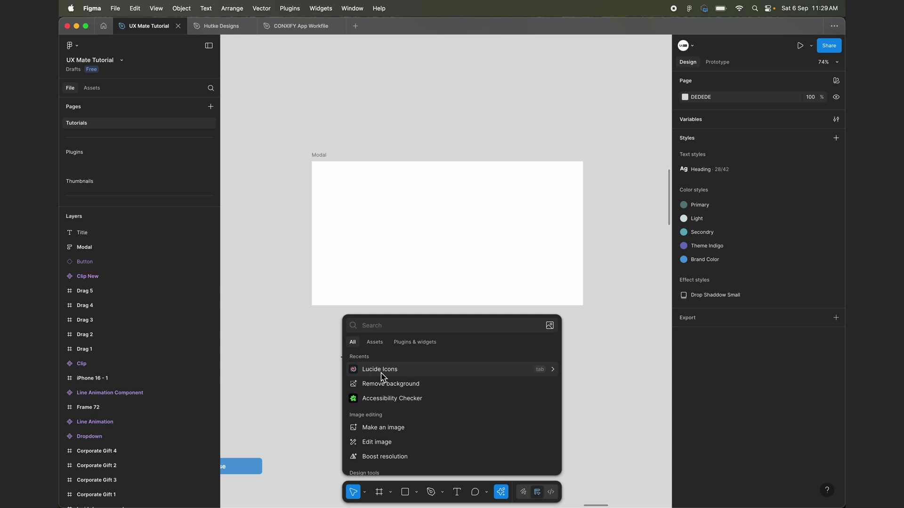
key(Escape)
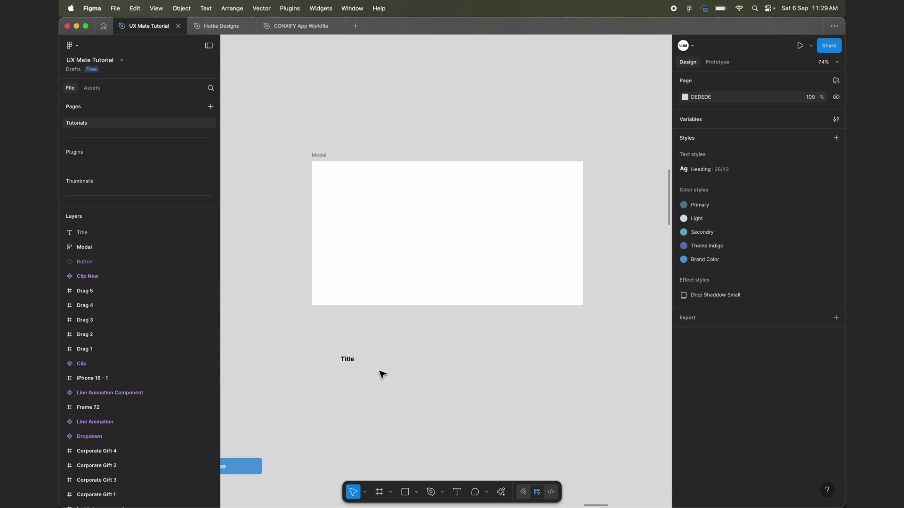
key(super+alt+p)
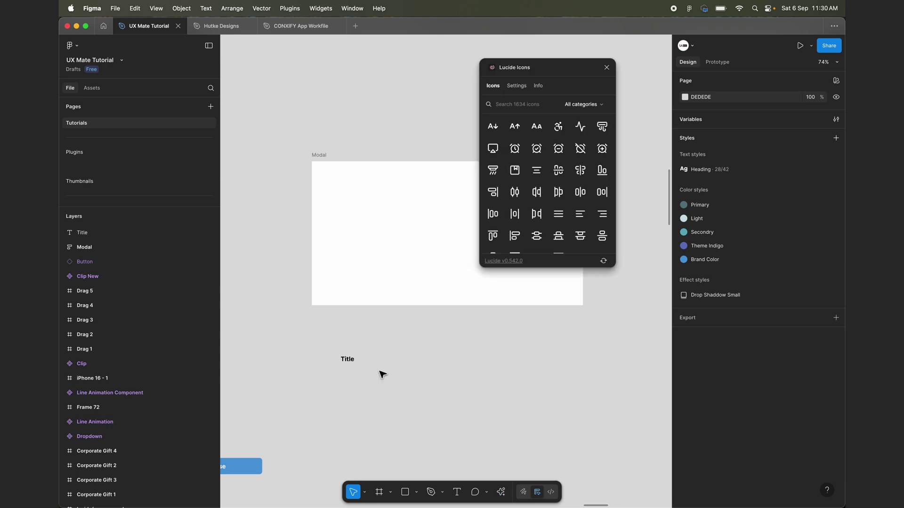
click(520, 104)
text(xlose)
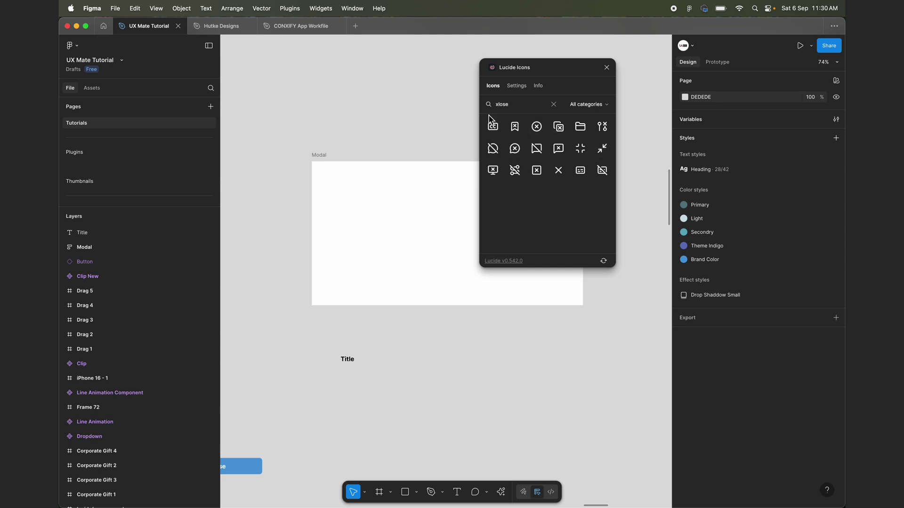
Step: Insert the circle-x icon onto the canvas beside the Title text and close the plugin
click(539, 128)
scroll(418, 205, right, 2)
scroll(417, 205, down, 1)
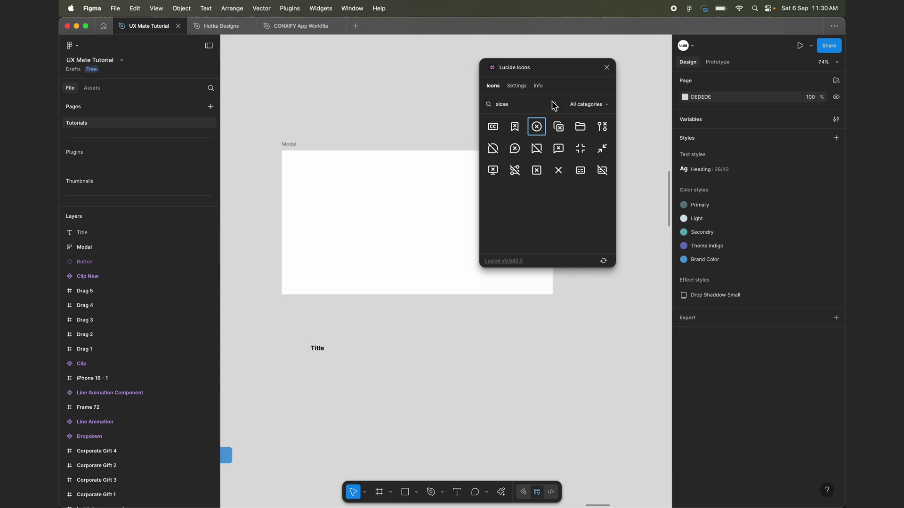
click(536, 126)
drag(444, 248, 333, 360)
key(Escape)
key(Escape)
scroll(540, 390, up, 1)
scroll(540, 390, left, 1)
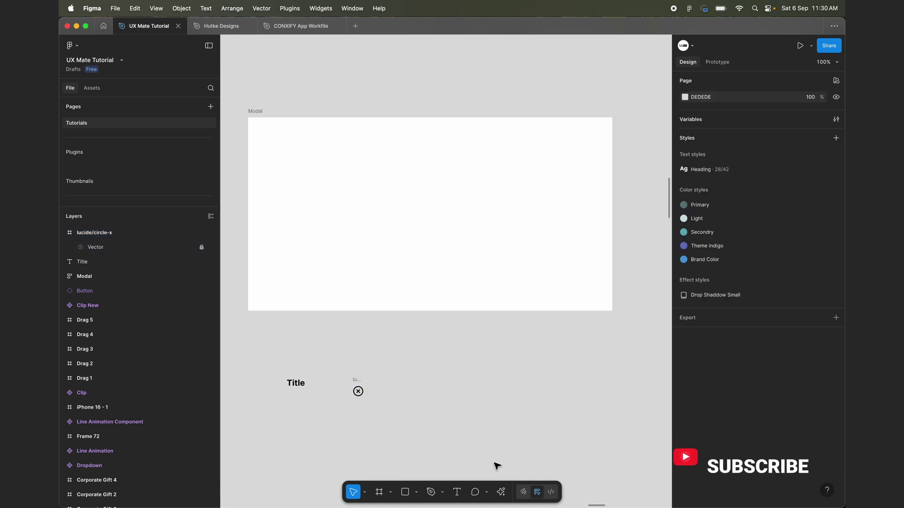
Step: Search the available plugins and widgets for "Lucide ico", then clear the search and close it
click(500, 493)
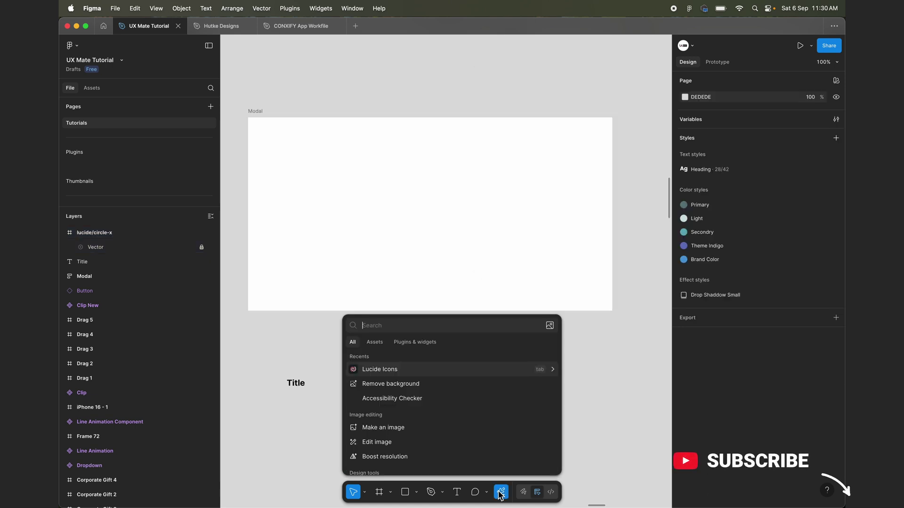
click(412, 343)
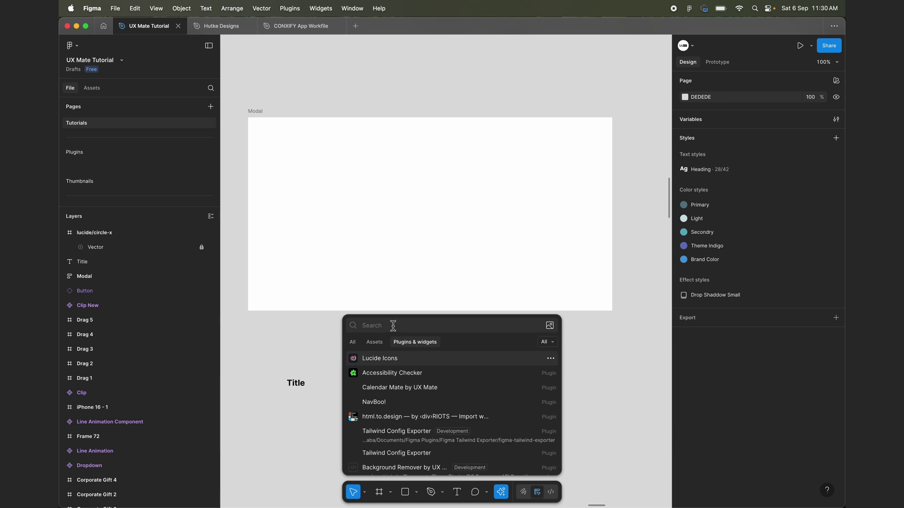
text(Lucide)
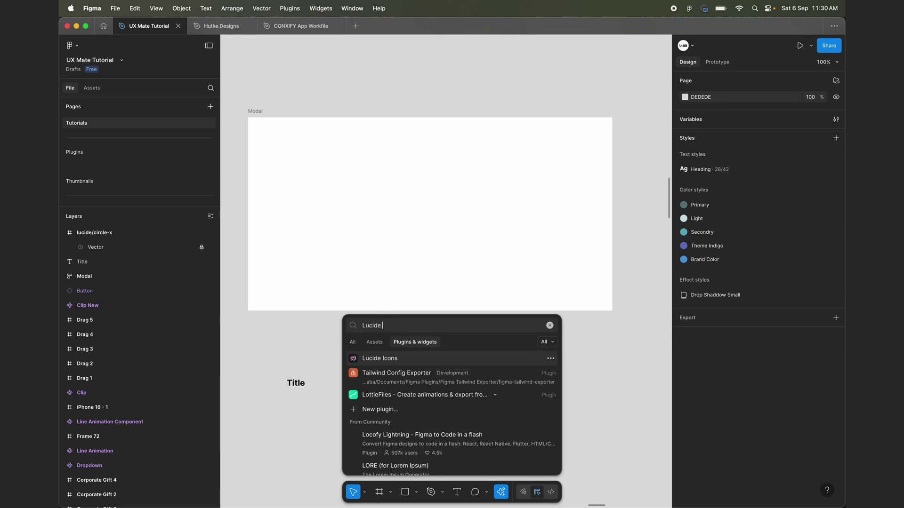
text( ico)
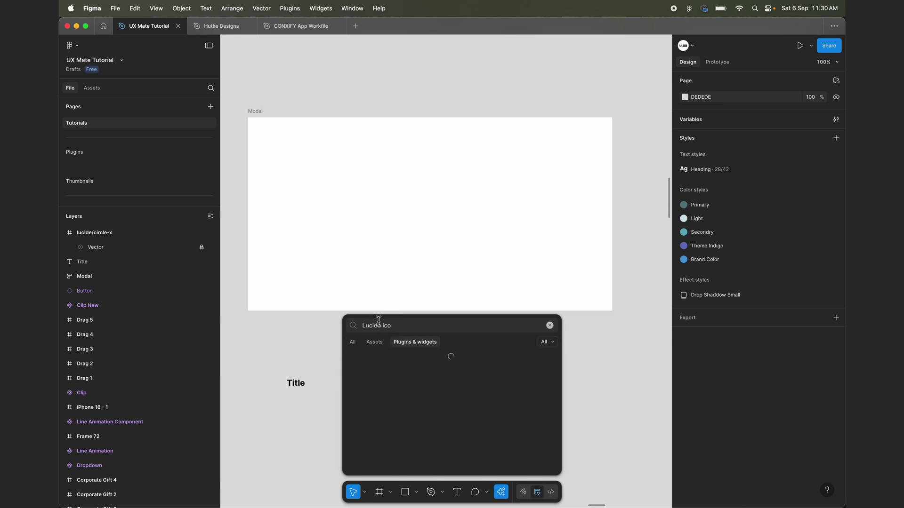
key(super+a)
key(BackSpace)
click(313, 361)
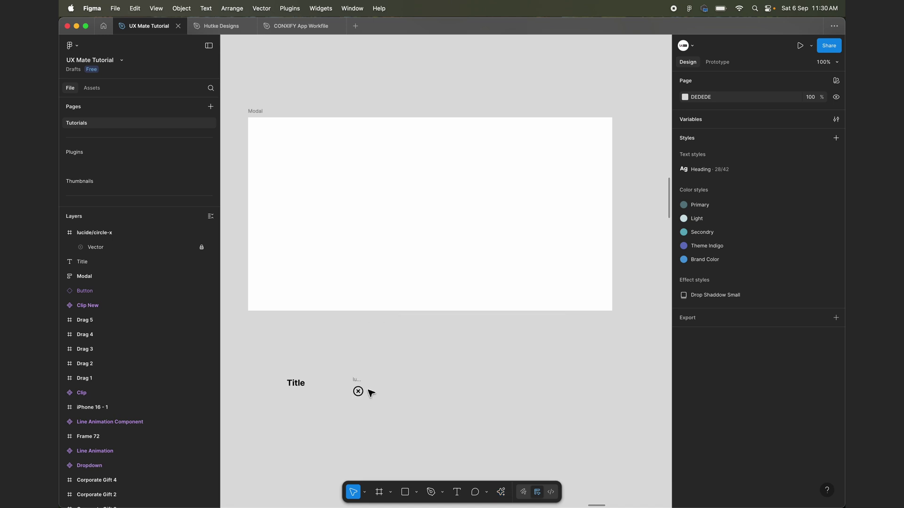
Step: Move the circle-x icon and the Title text into the Modal frame, with the title stacked below the icon
drag(358, 386, 596, 125)
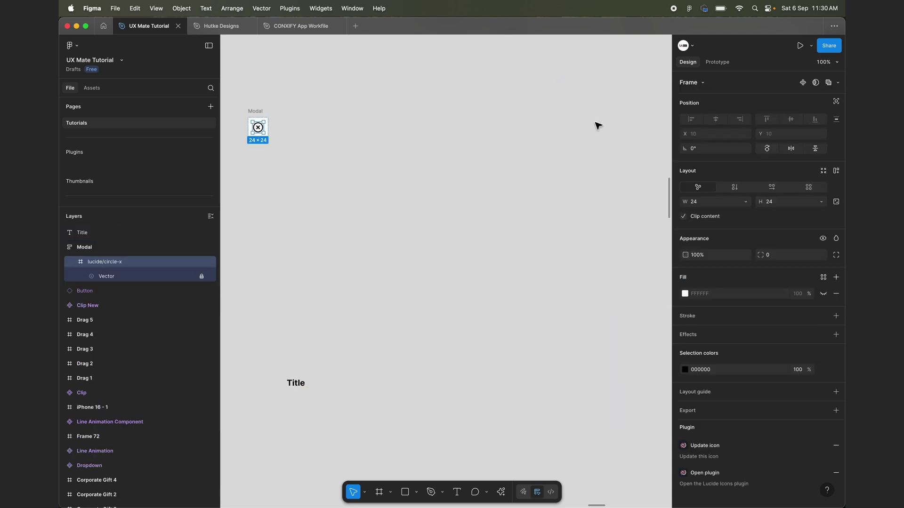
drag(296, 386, 261, 133)
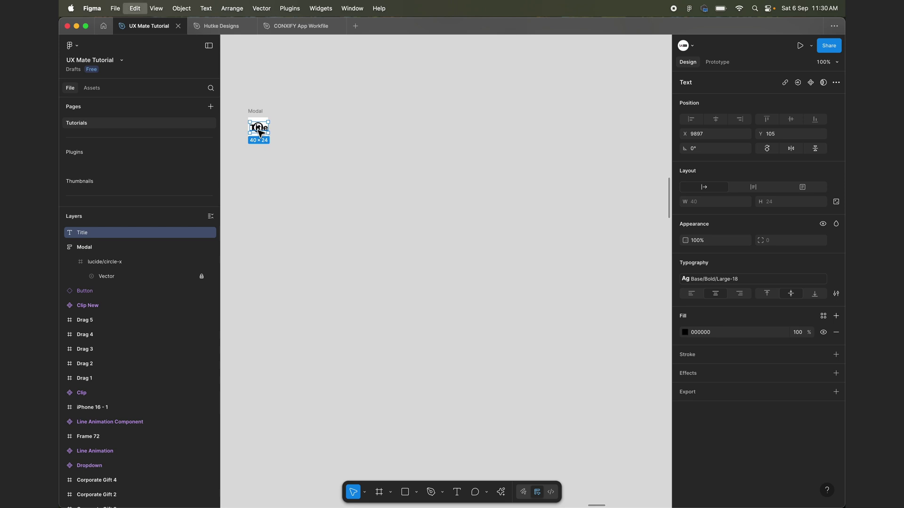
key(Delete)
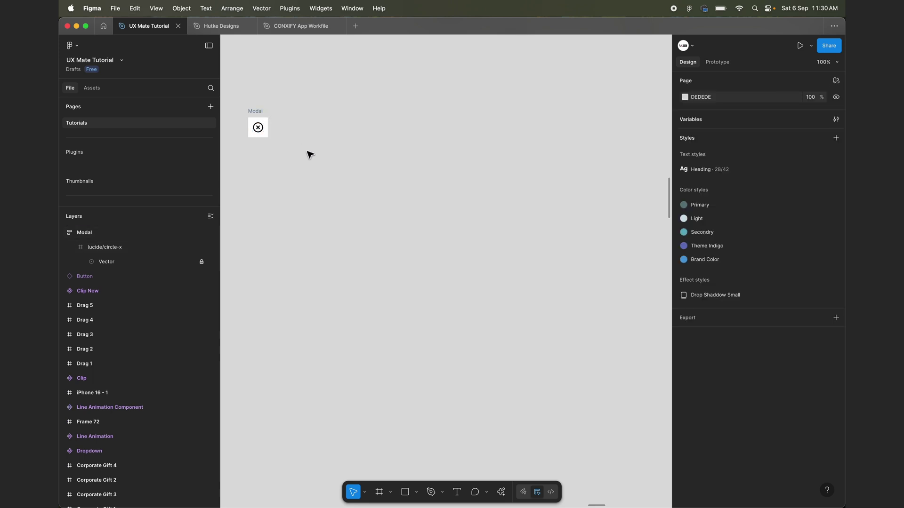
click(259, 112)
key(super+z)
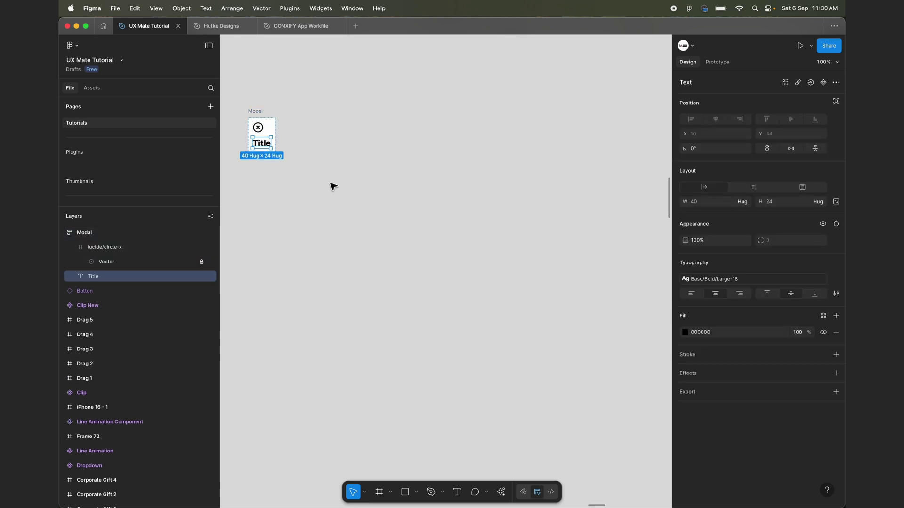
Step: Wrap the Title text and the circle-x icon in a nested auto layout frame with horizontal flow
click(331, 185)
scroll(283, 165, up, 3)
click(287, 171)
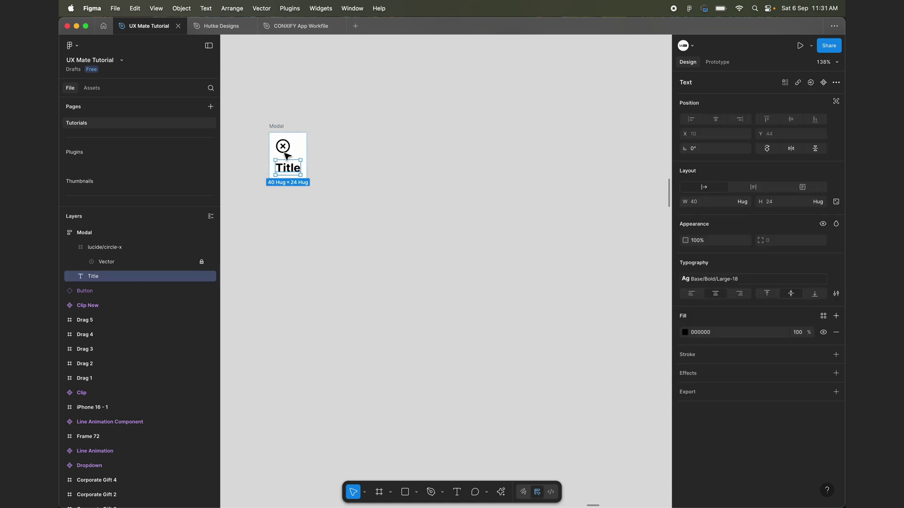
shift+click(283, 145)
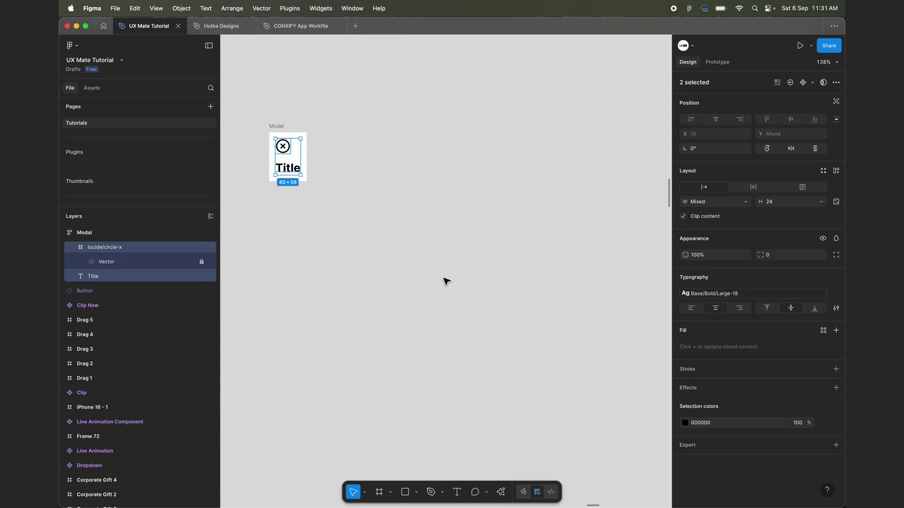
key(shift+a)
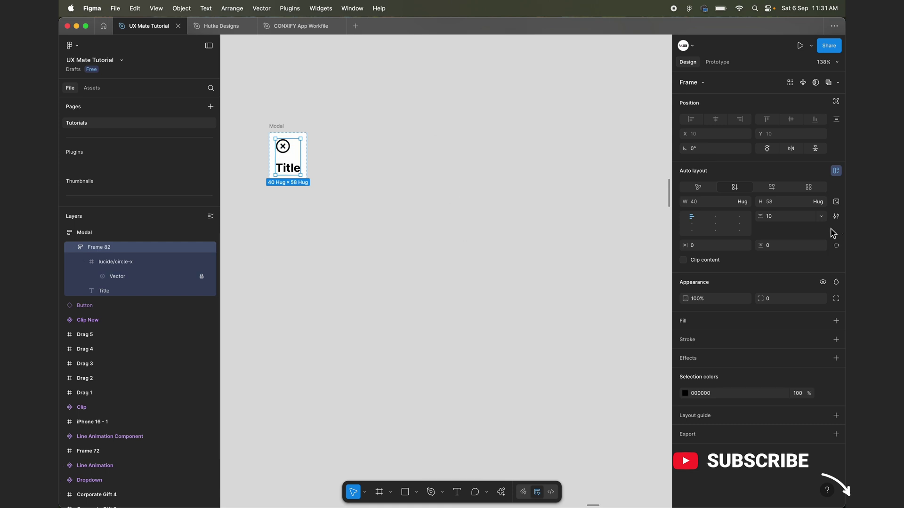
click(774, 192)
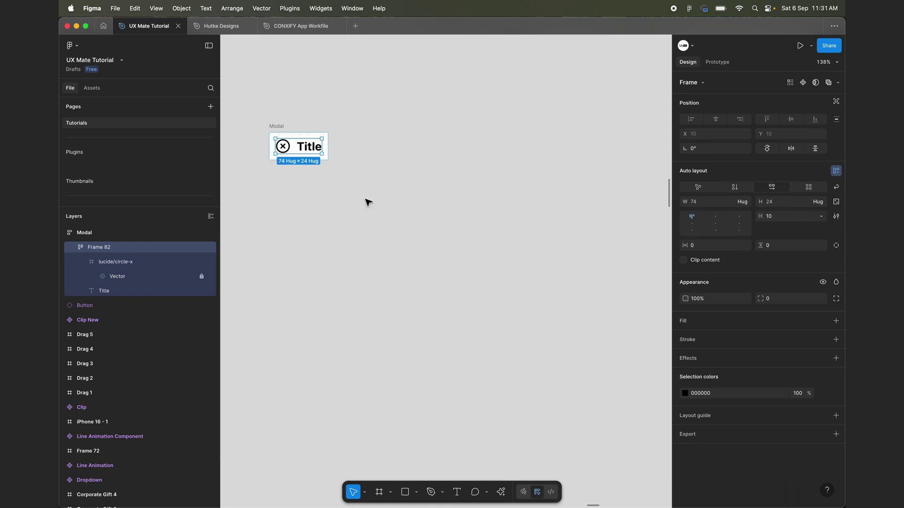
Step: Widen the nested row to about 396 and reorder it so the Title comes before the circle-x icon
drag(322, 151, 524, 146)
click(309, 151)
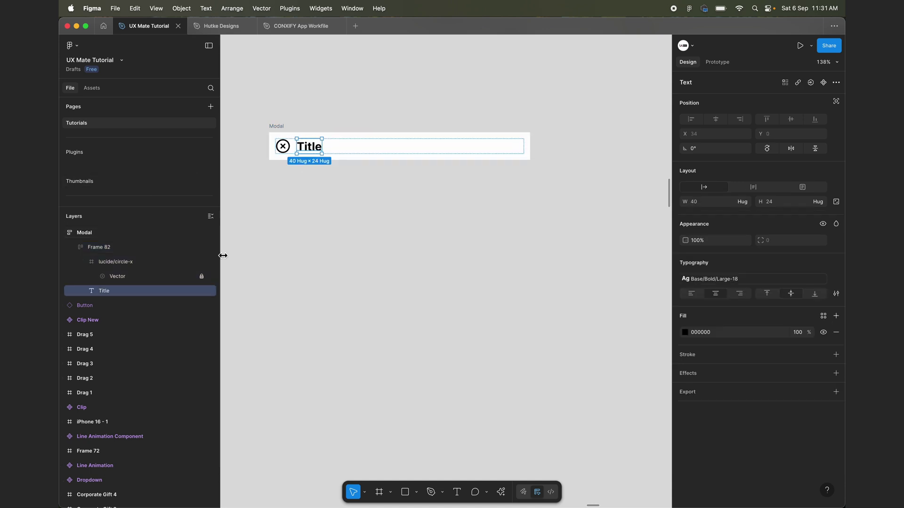
key(Left)
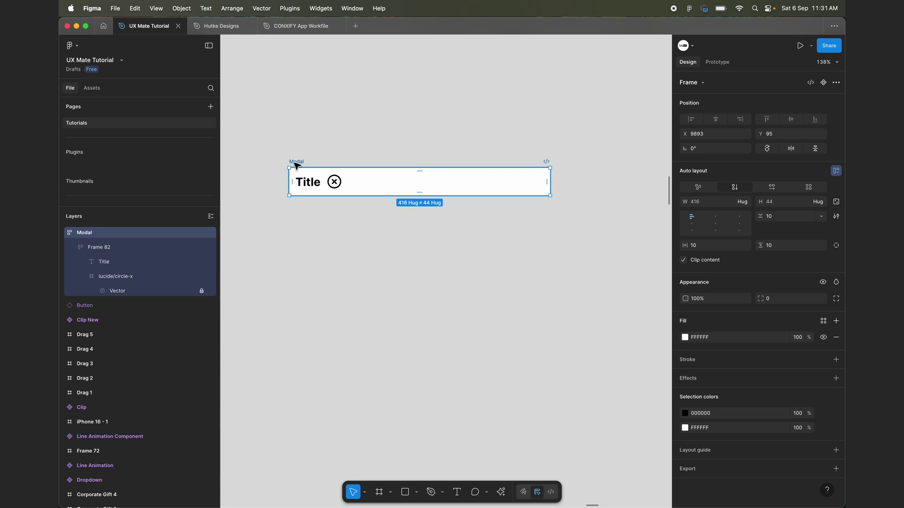
Step: Examine the Modal's layer hierarchy, moving between the parent frame, the nested row and its Title and circle-x children
key(Return)
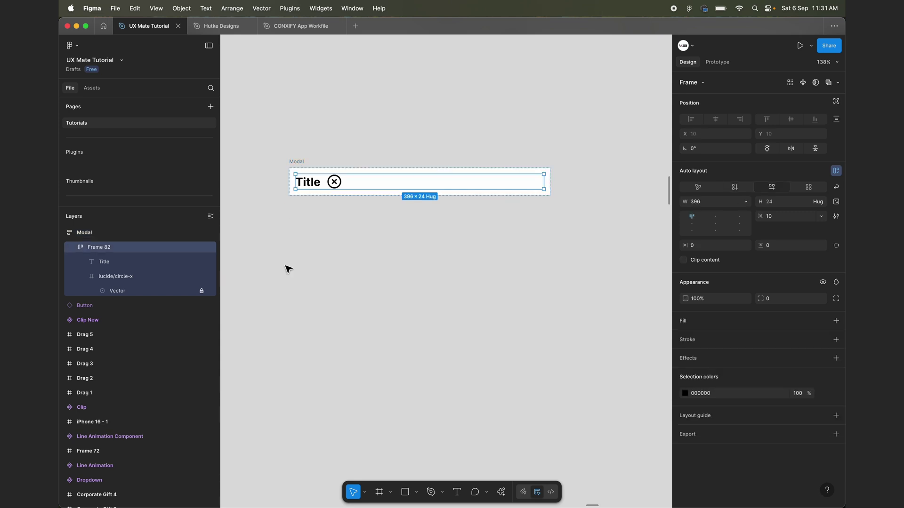
click(74, 248)
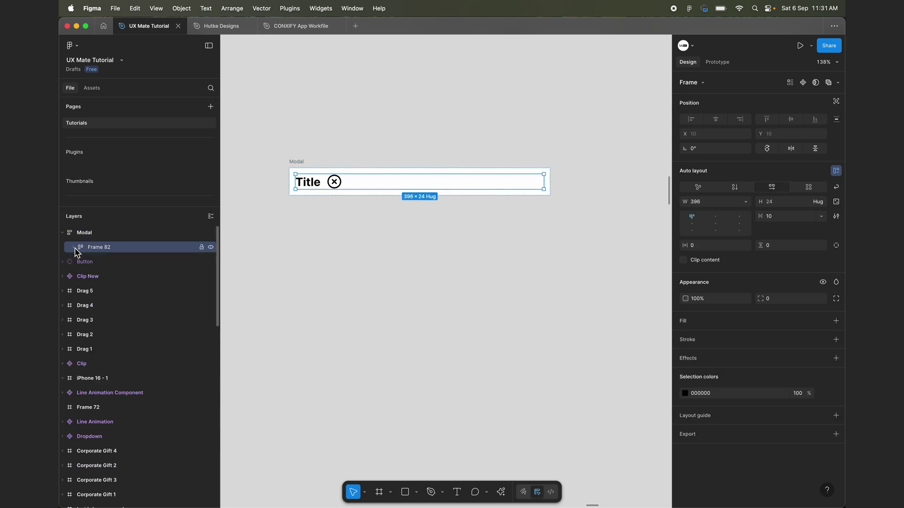
click(74, 248)
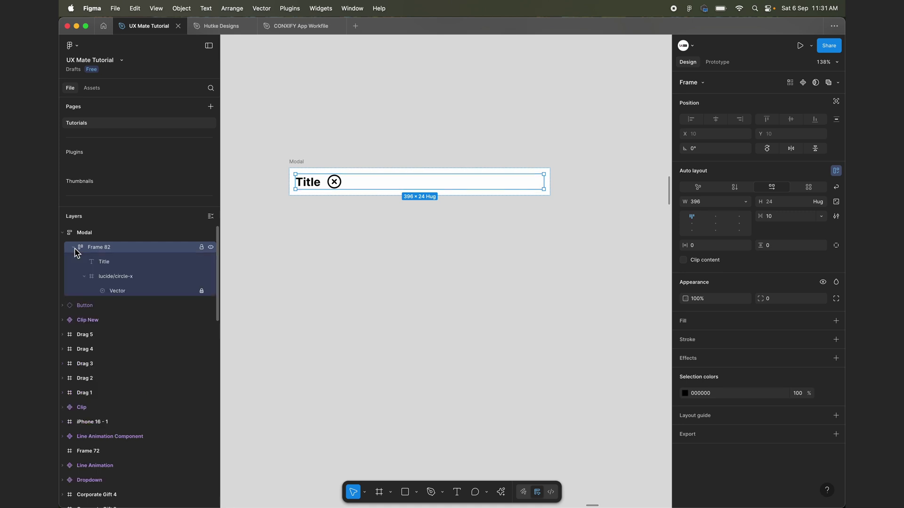
key(alt+l)
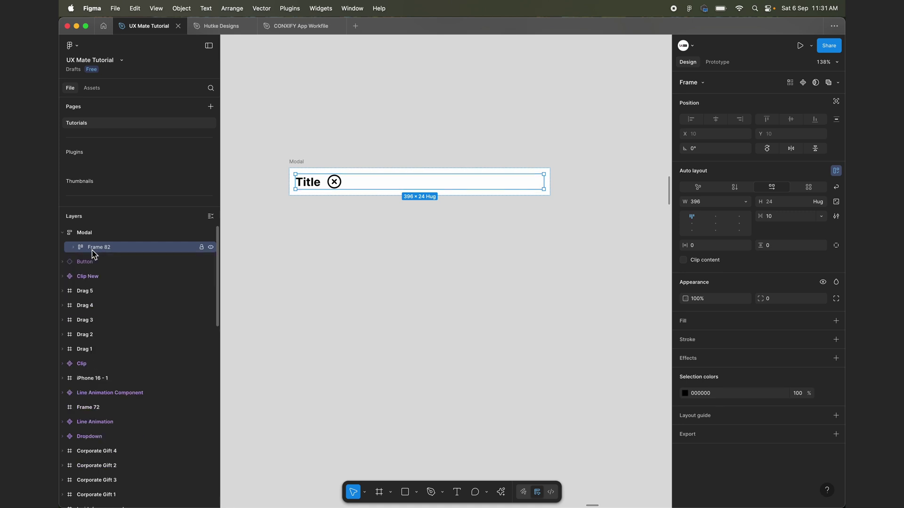
click(71, 249)
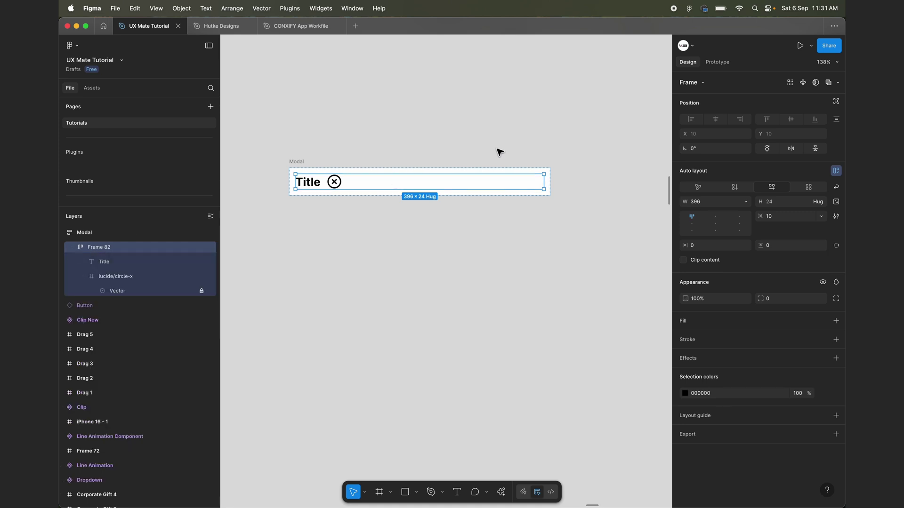
key(Return)
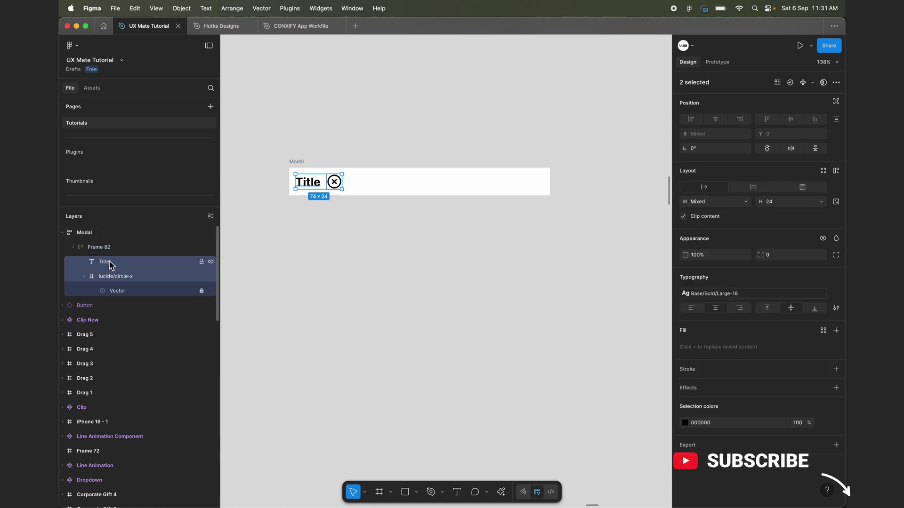
click(84, 276)
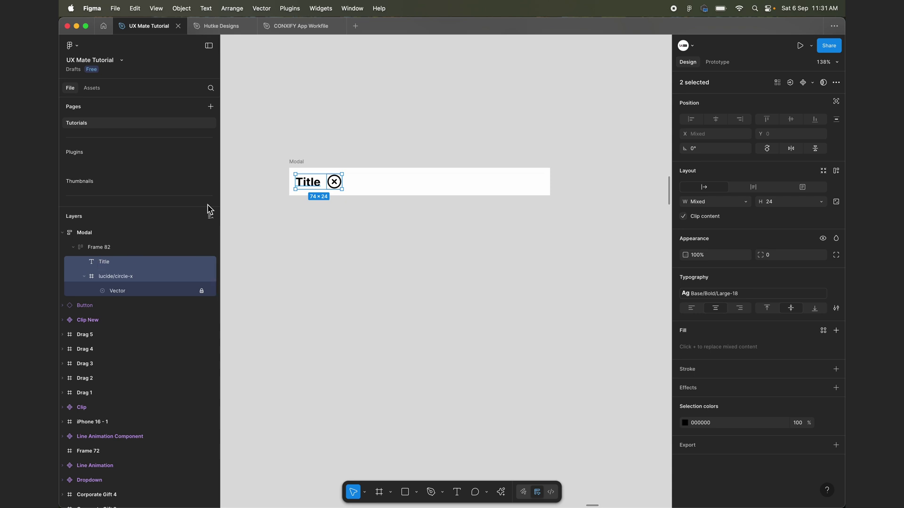
click(297, 162)
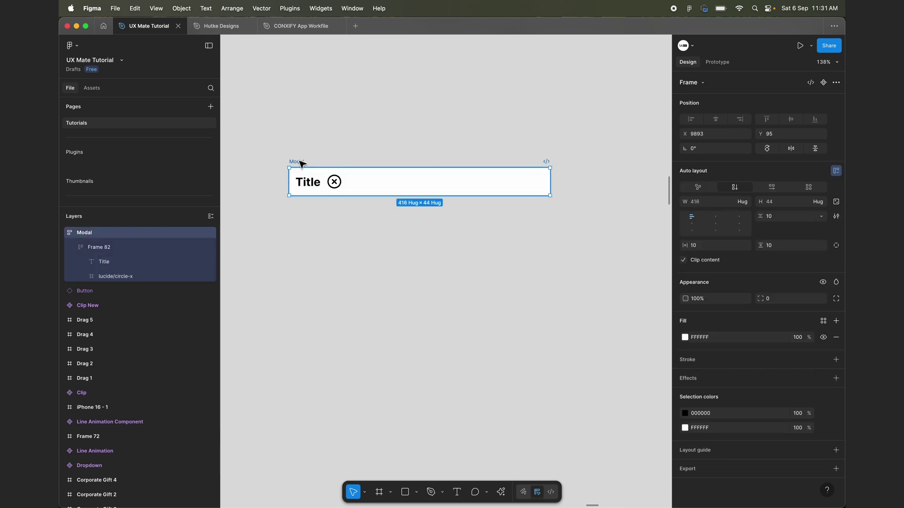
key(Return)
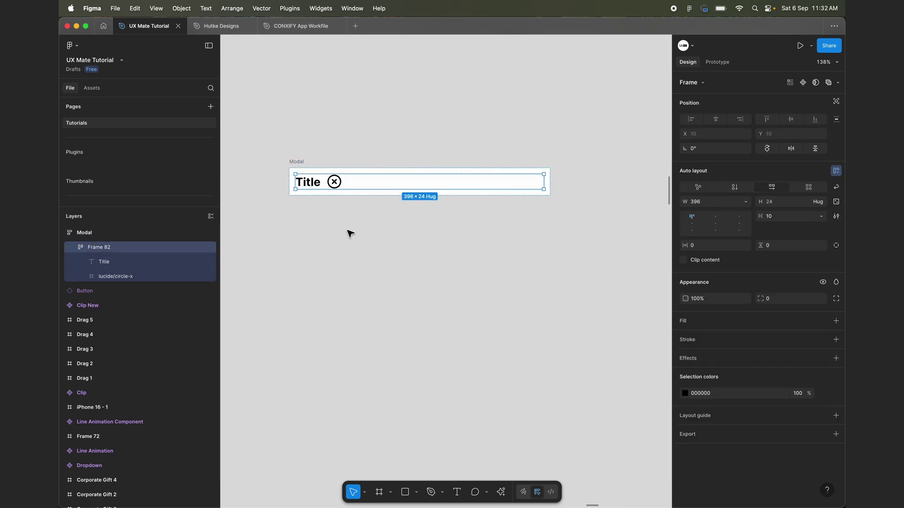
key(shift+Return)
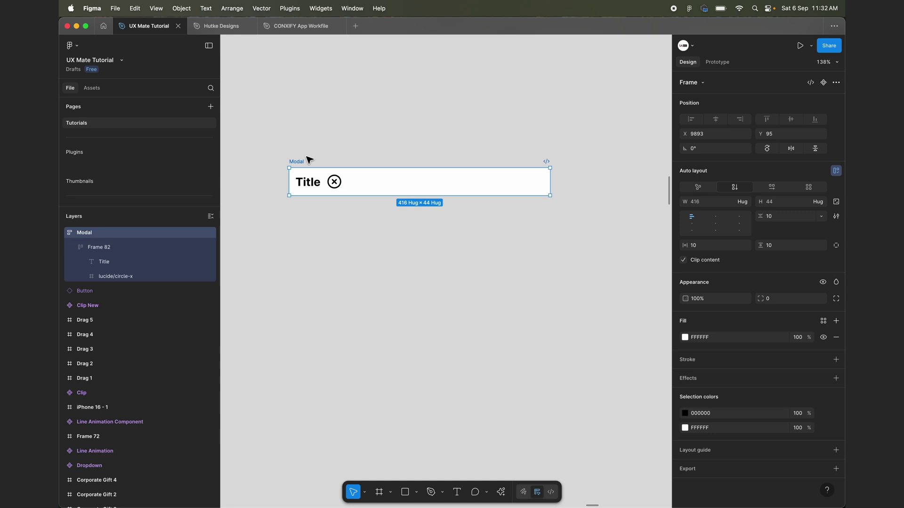
Step: Set the spacing between the Title and the circle-x icon in the nested row to Auto
key(Return)
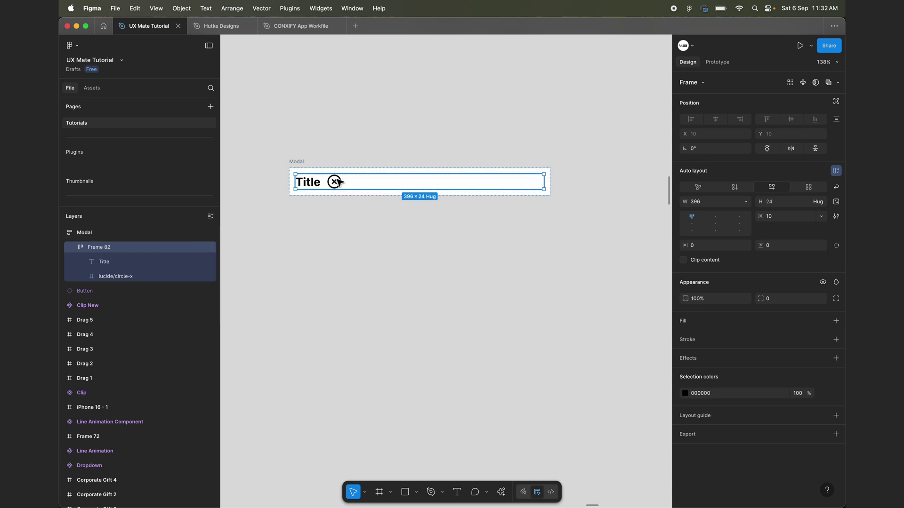
click(822, 218)
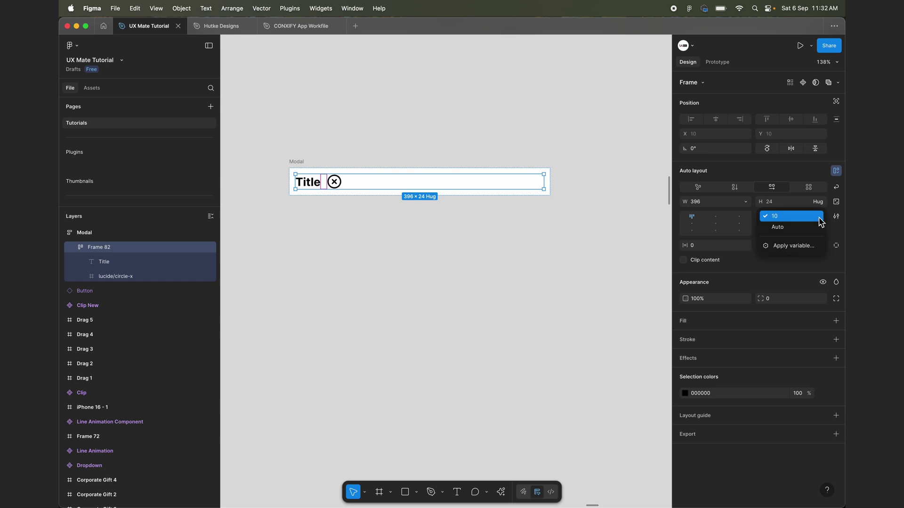
click(786, 230)
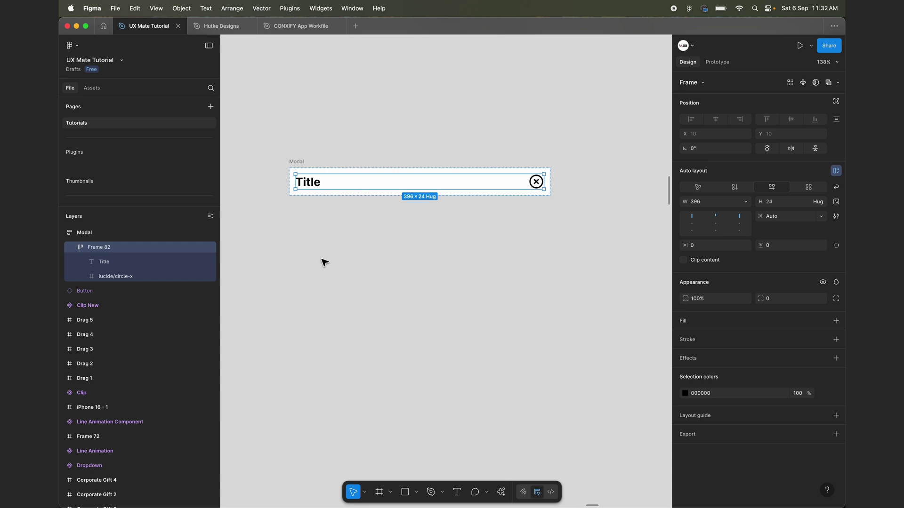
Step: Draw a frame about 377 by 160 just below the Modal and name it Content
click(379, 492)
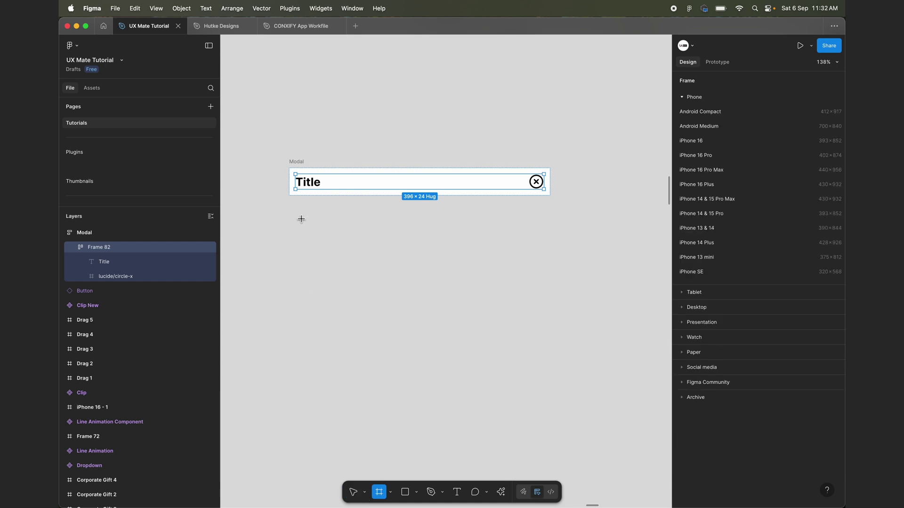
drag(297, 213, 535, 316)
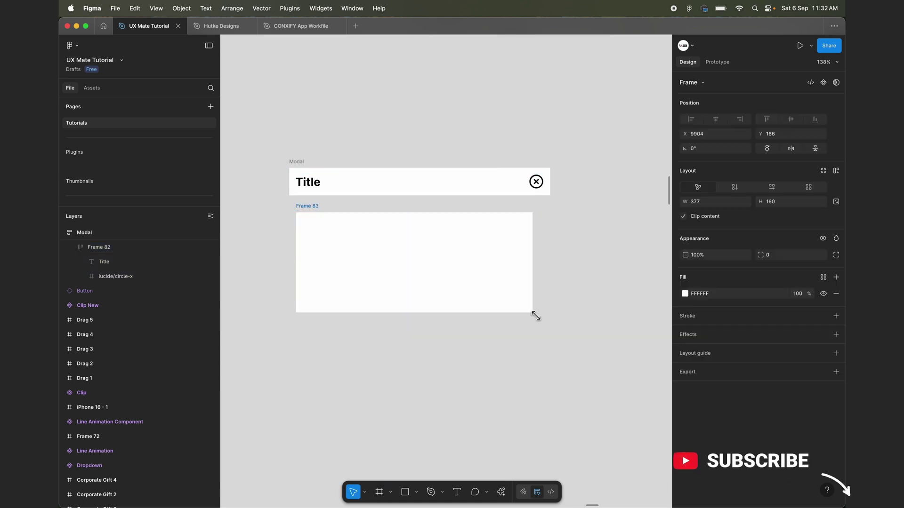
double_click(307, 206)
text(Con)
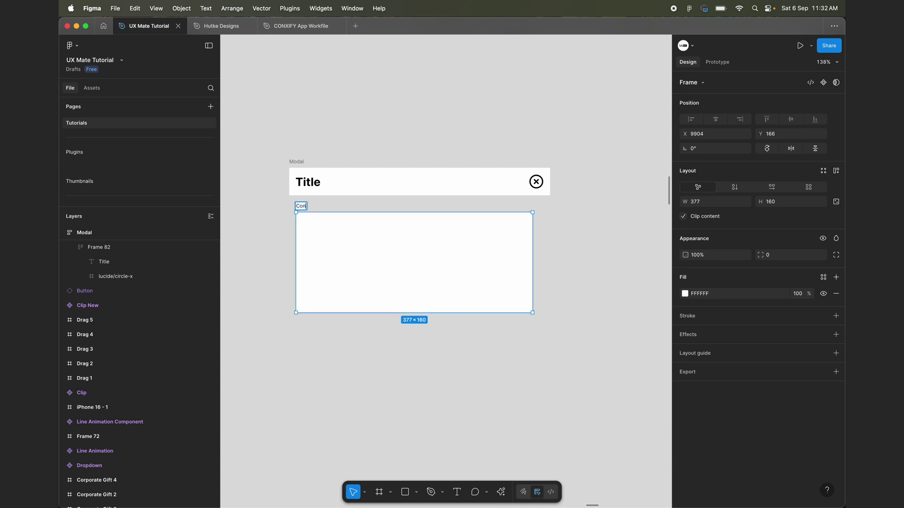
key(Return)
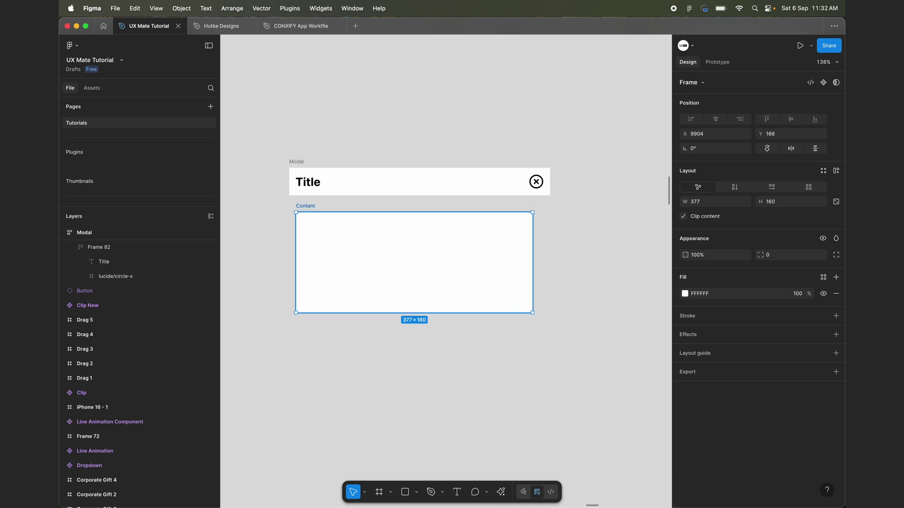
Step: Move the Content frame into the Modal under the header row and set its width to fill the container
key(super+x)
click(296, 162)
key(super+v)
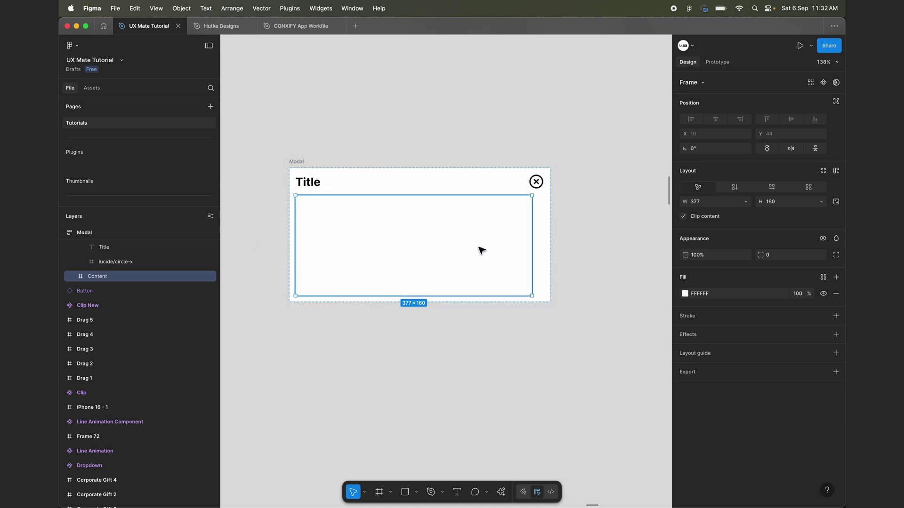
click(745, 202)
click(743, 214)
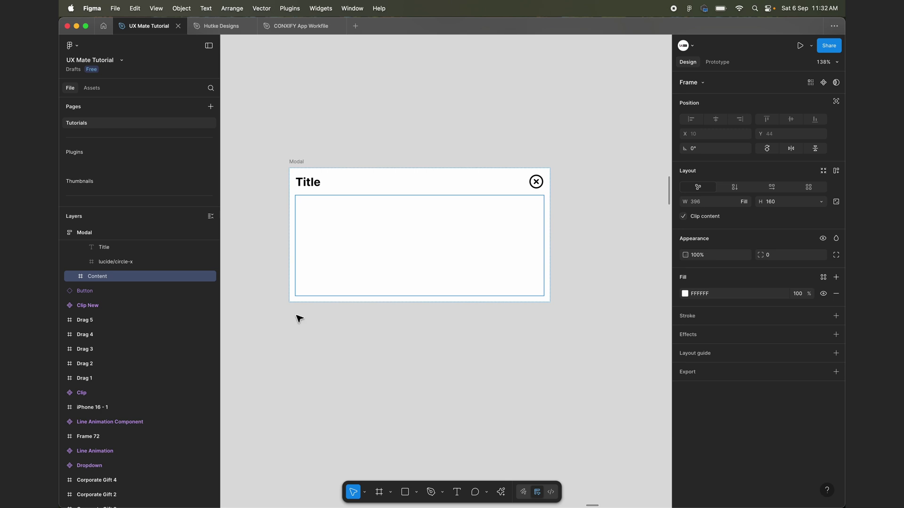
Step: Switch the Close button's type to Secondary Button and back to Primary Button
scroll(441, 379, down, 10)
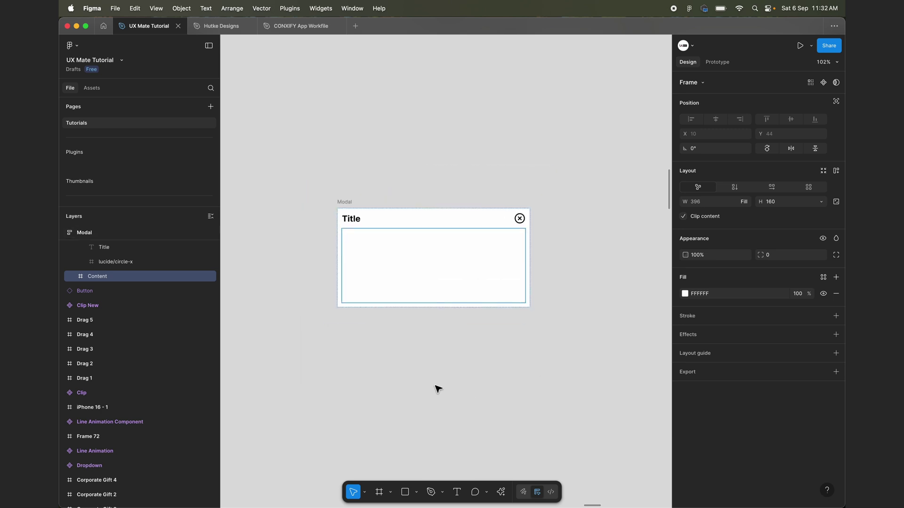
click(324, 374)
scroll(412, 273, up, 6)
scroll(412, 275, up, 3)
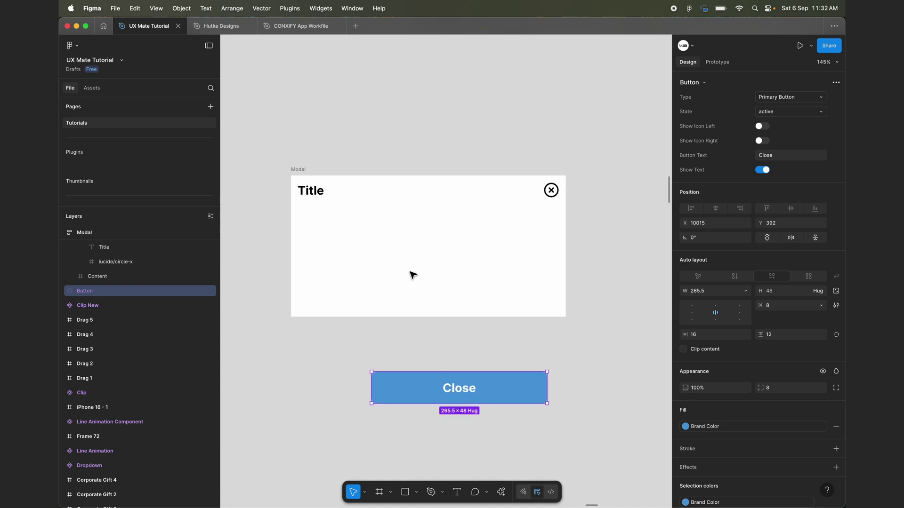
right_click(414, 273)
click(342, 373)
click(504, 381)
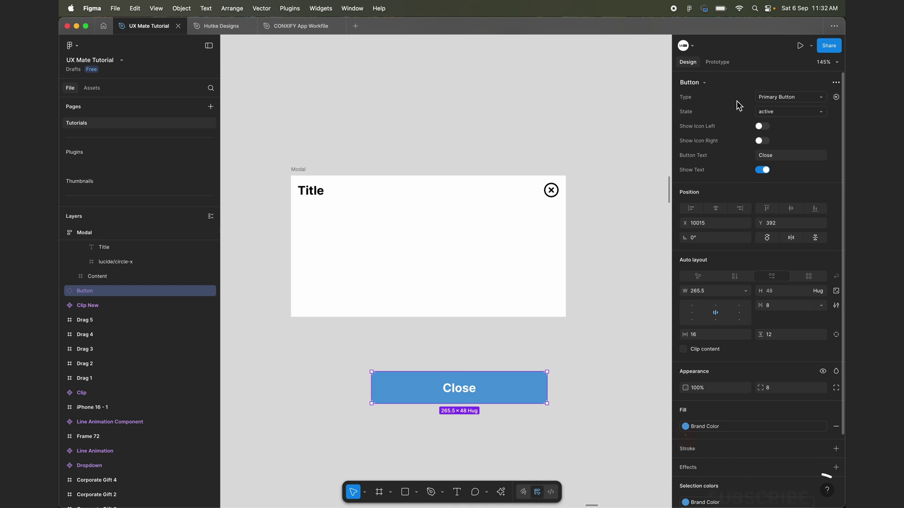
click(799, 100)
click(798, 106)
click(796, 99)
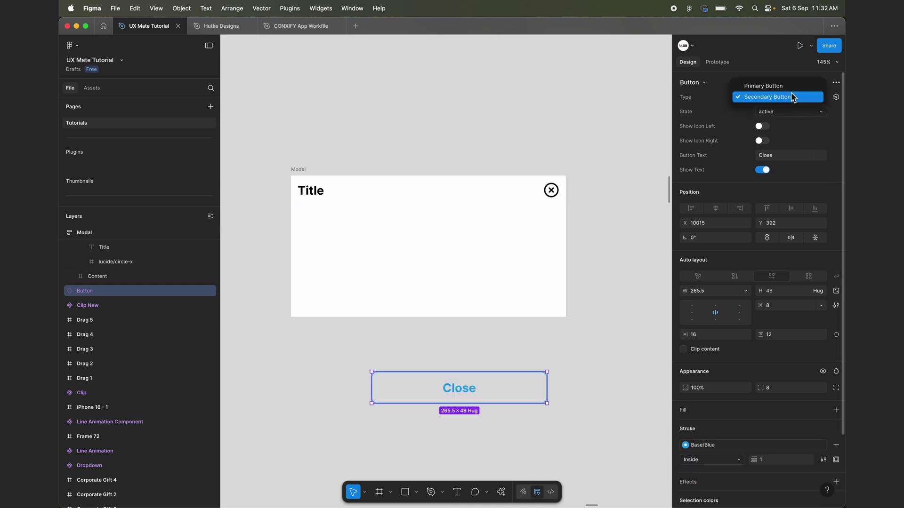
click(793, 86)
Step: Switch the Close button's state to hover and back to active
click(802, 112)
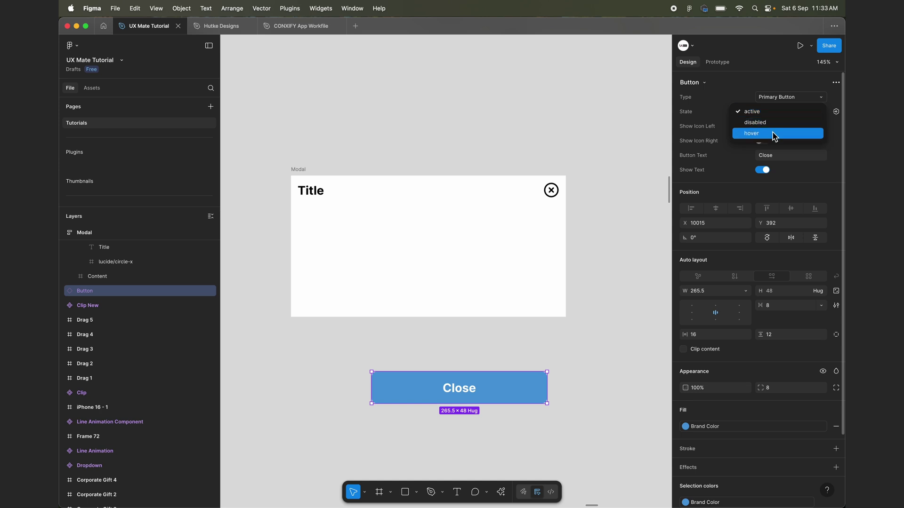
click(756, 136)
click(802, 114)
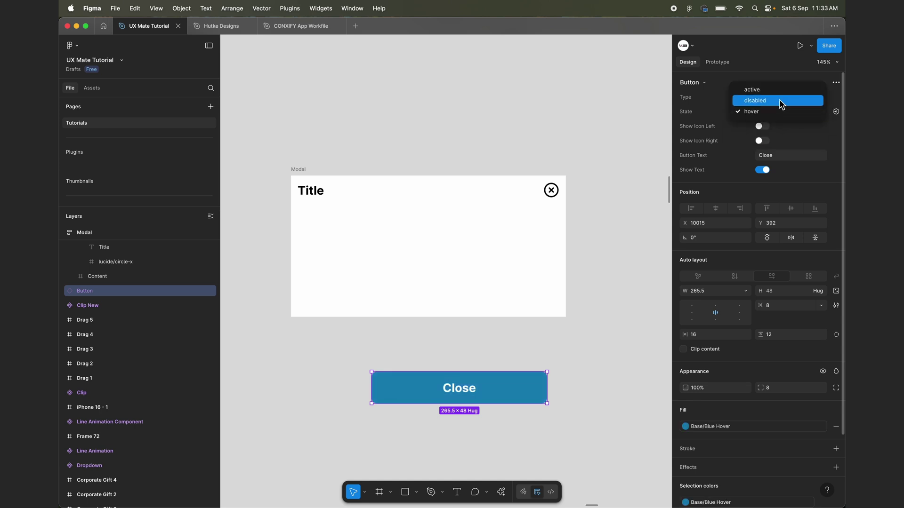
click(776, 91)
Step: Turn the Close button's left icon and right icon on and off again, one after the other
click(761, 127)
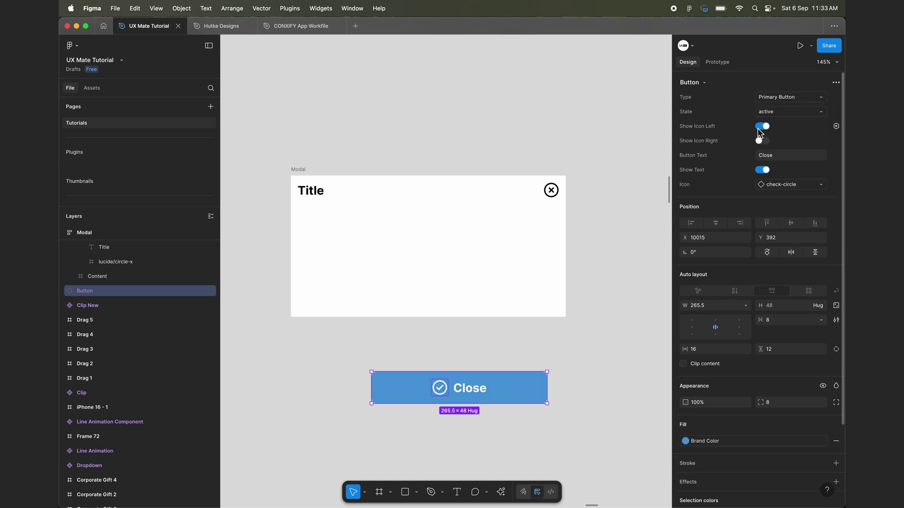
click(760, 127)
click(763, 141)
click(763, 141)
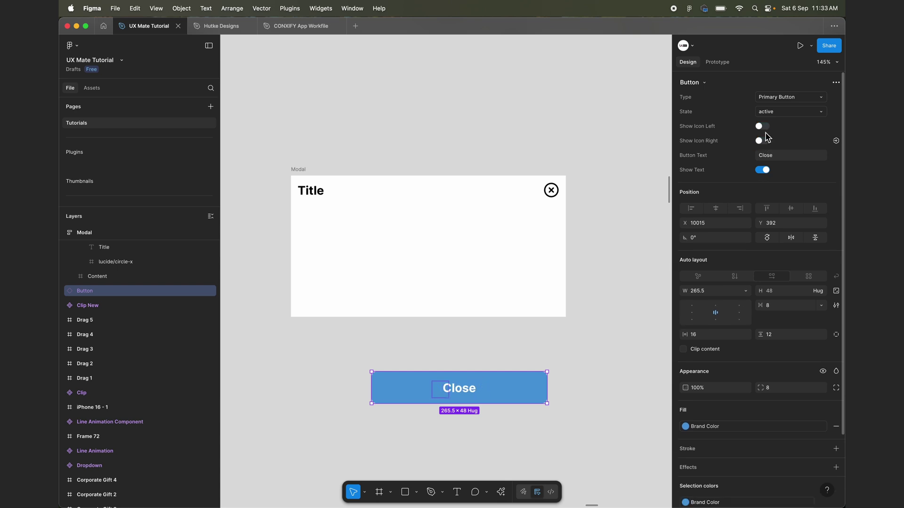
Step: Try the Close button as icon-only with its text hidden and left icon shown, and restore the text-only version
click(763, 171)
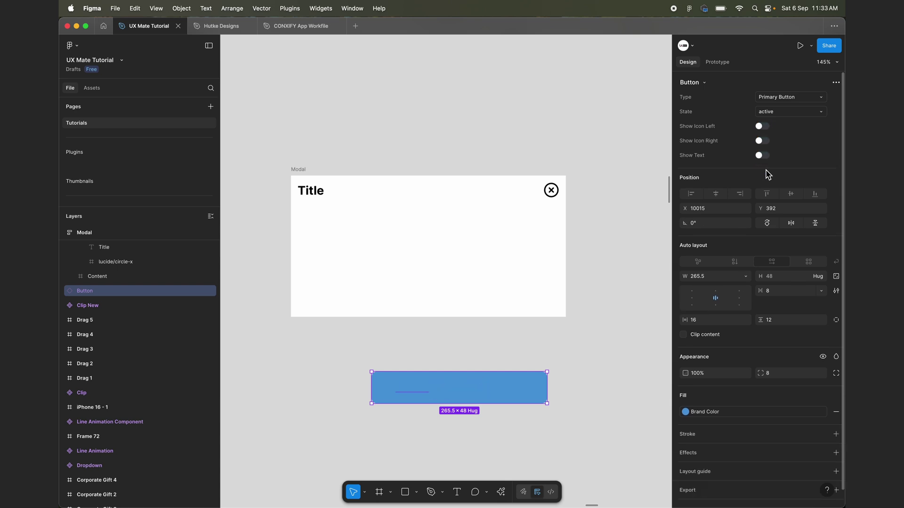
click(763, 127)
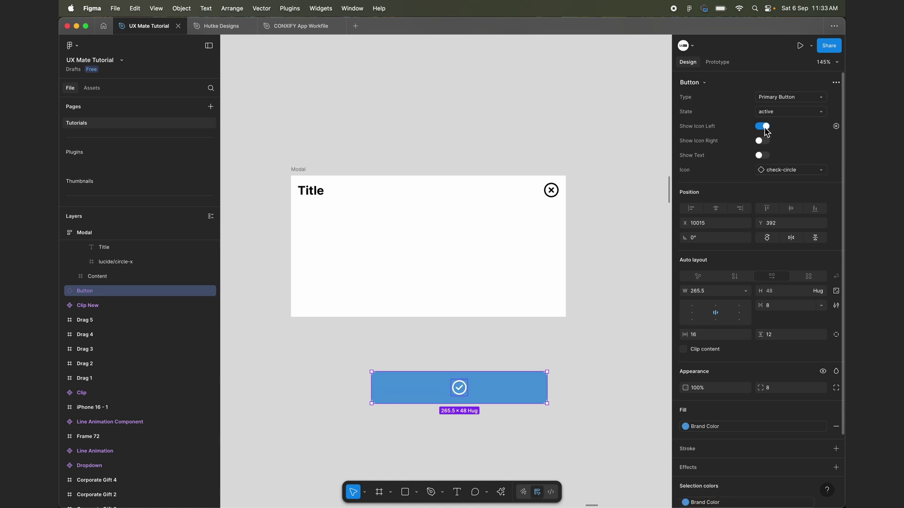
click(763, 126)
click(763, 155)
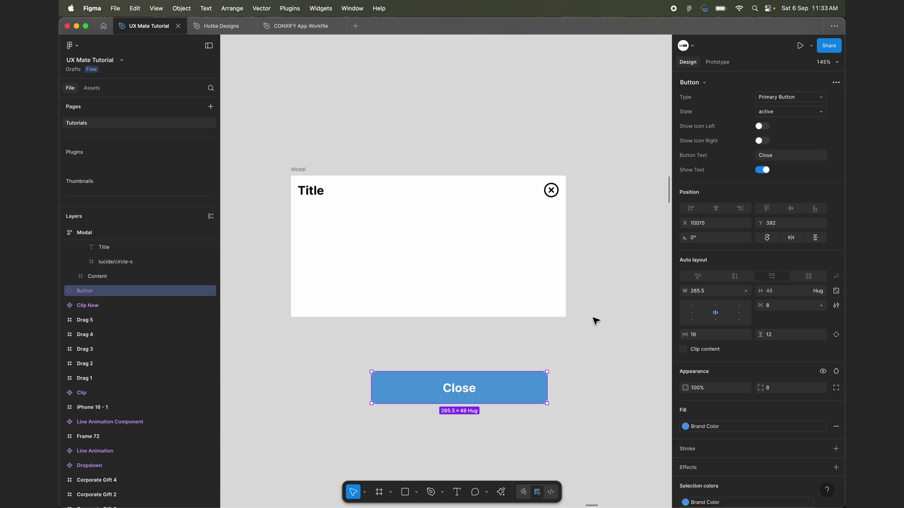
Step: Move the Close button into the Modal beneath the Content frame and duplicate it
click(593, 343)
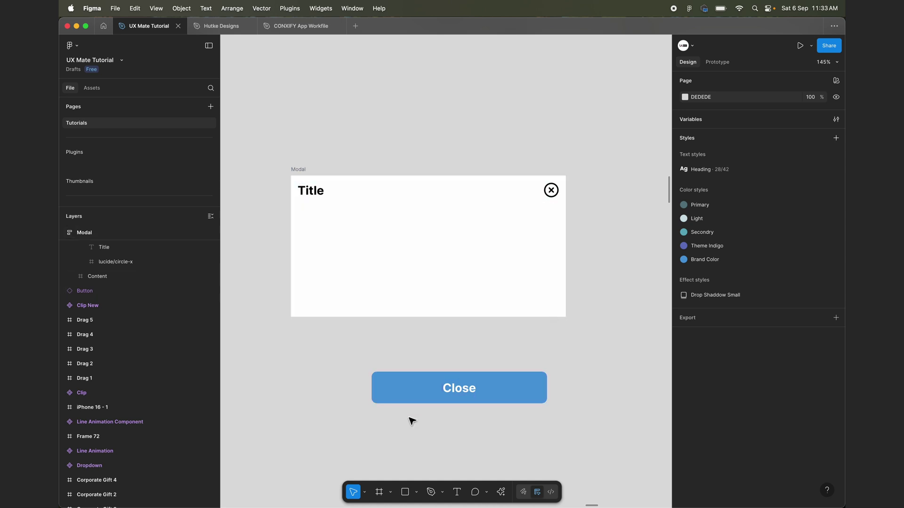
drag(393, 398, 388, 315)
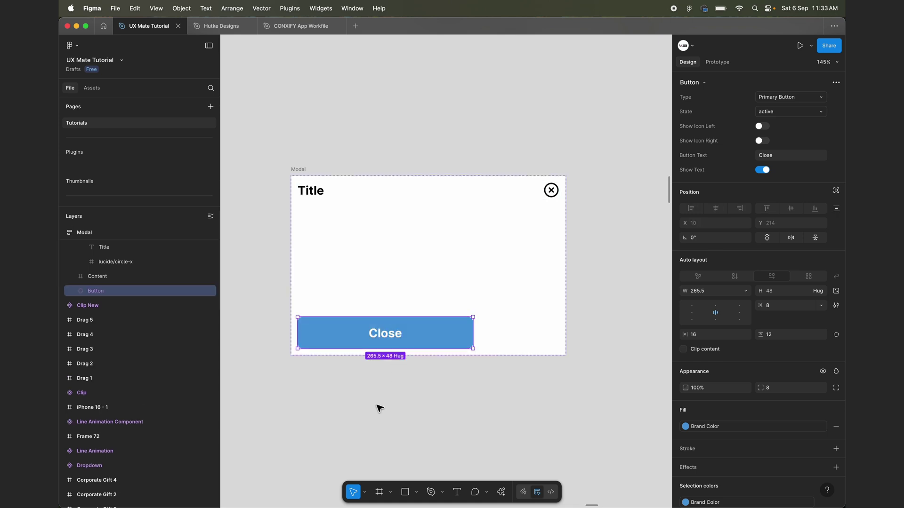
key(super+d)
Step: Wrap both Close buttons in a nested auto layout frame with horizontal flow
click(341, 344)
shift+click(343, 375)
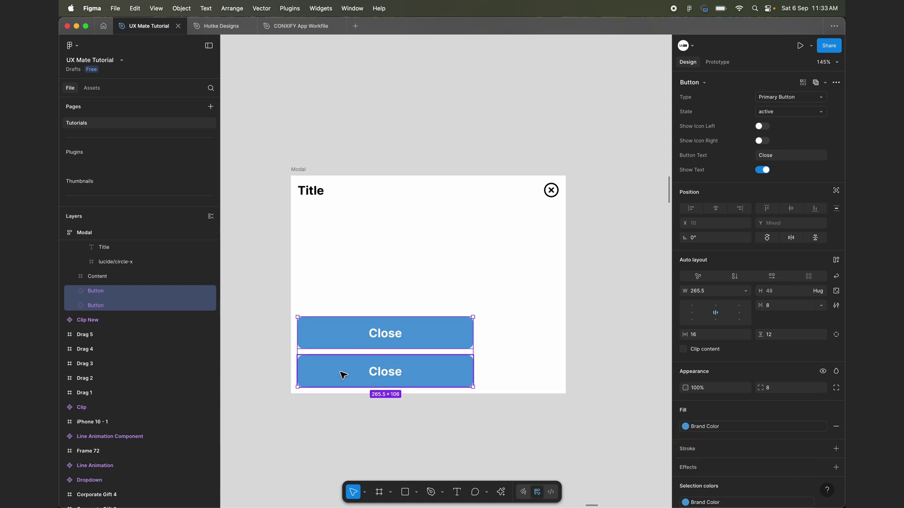
key(shift+a)
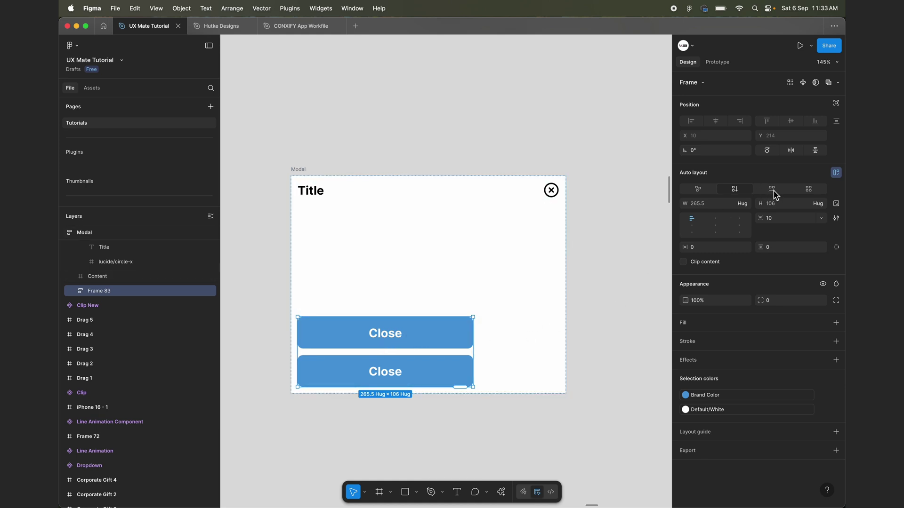
click(772, 190)
scroll(534, 276, down, 5)
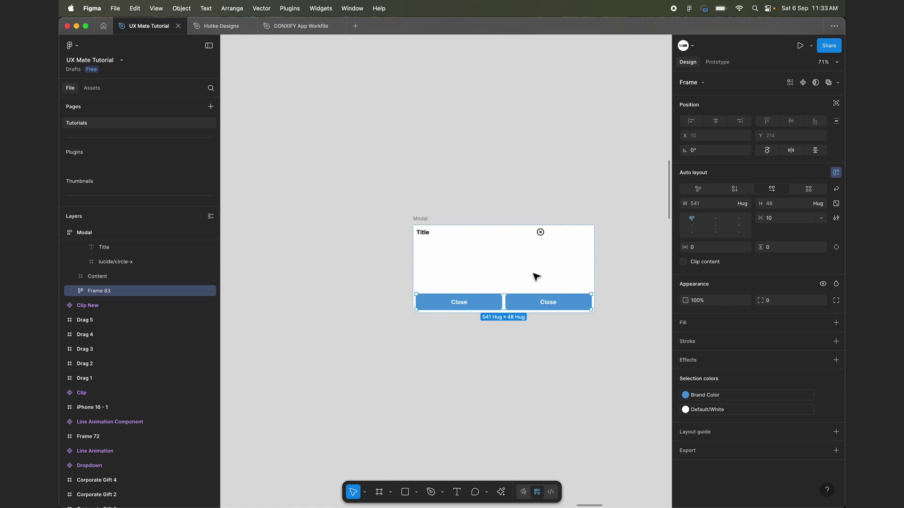
Step: Set the width of the header frame holding the title and close icon to 800
scroll(534, 273, right, 3)
scroll(534, 274, down, 2)
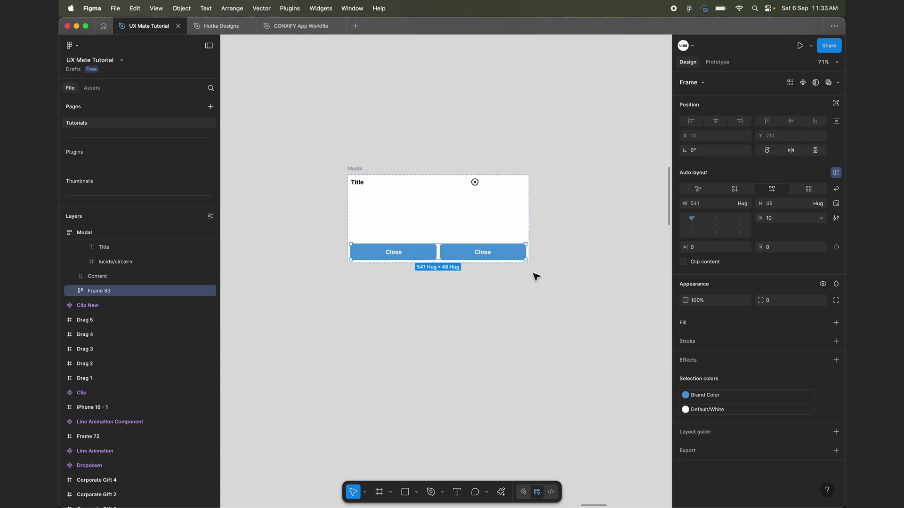
click(352, 169)
click(363, 181)
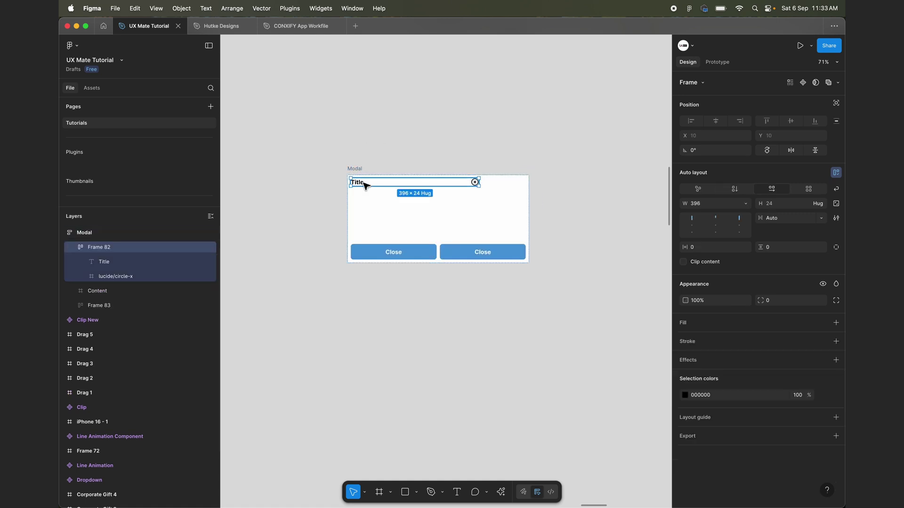
click(714, 207)
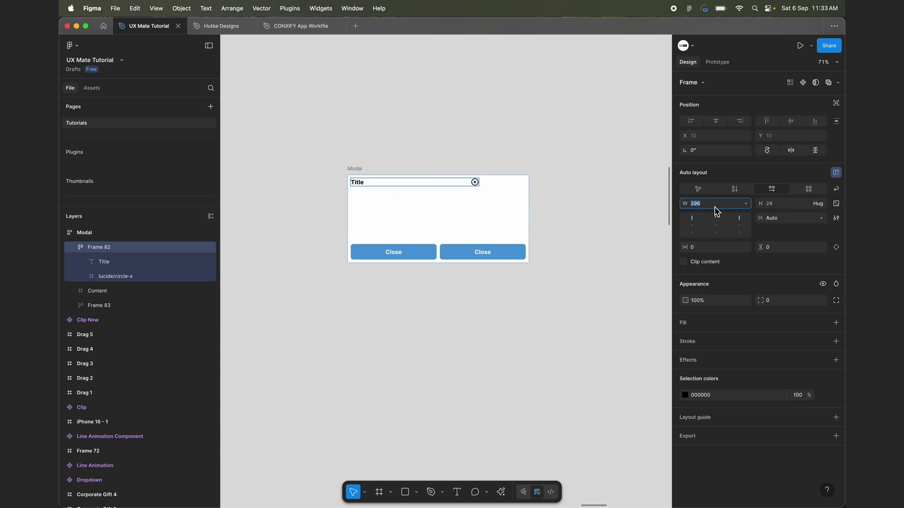
key(Return)
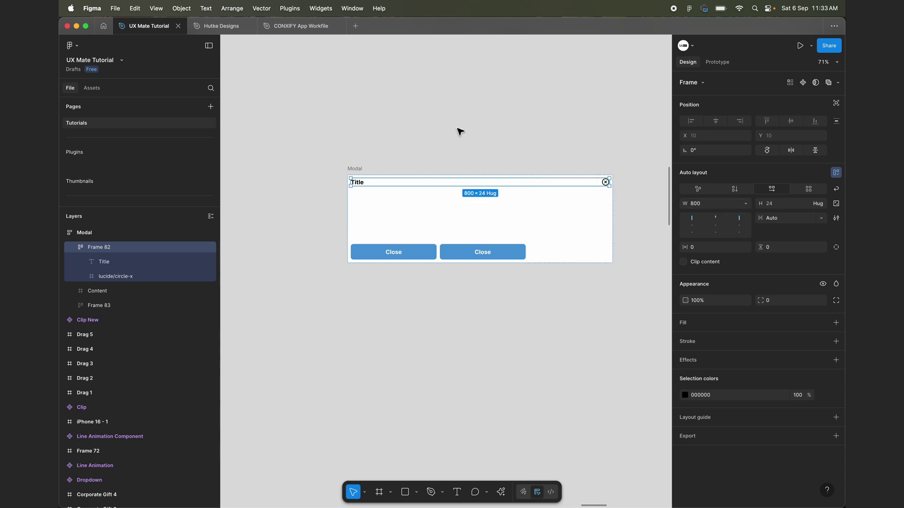
Step: Make the frame holding the two Close buttons fill the Modal's width
scroll(461, 132, right, 3)
scroll(461, 132, down, 2)
click(423, 262)
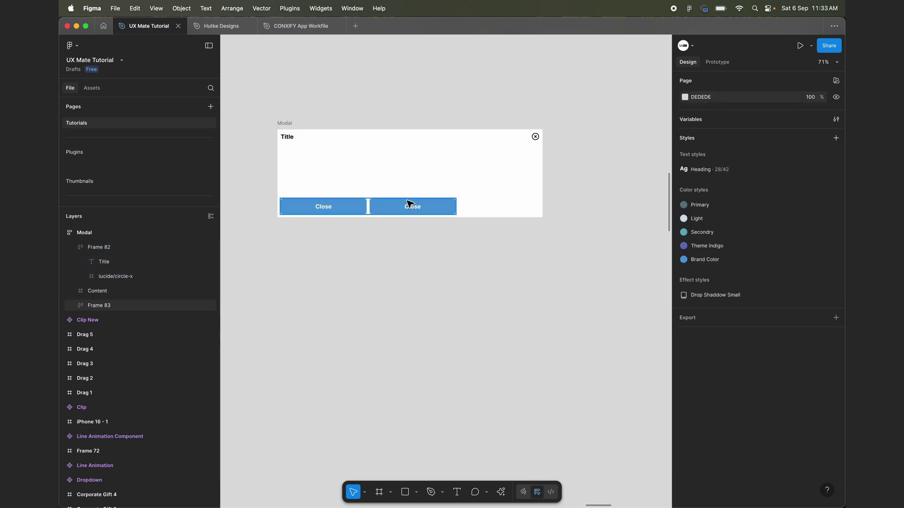
click(410, 203)
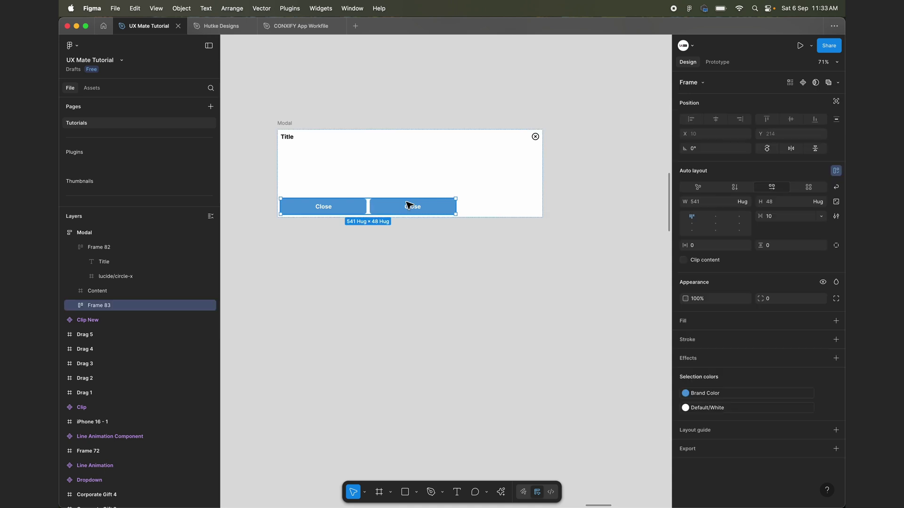
click(746, 202)
click(752, 218)
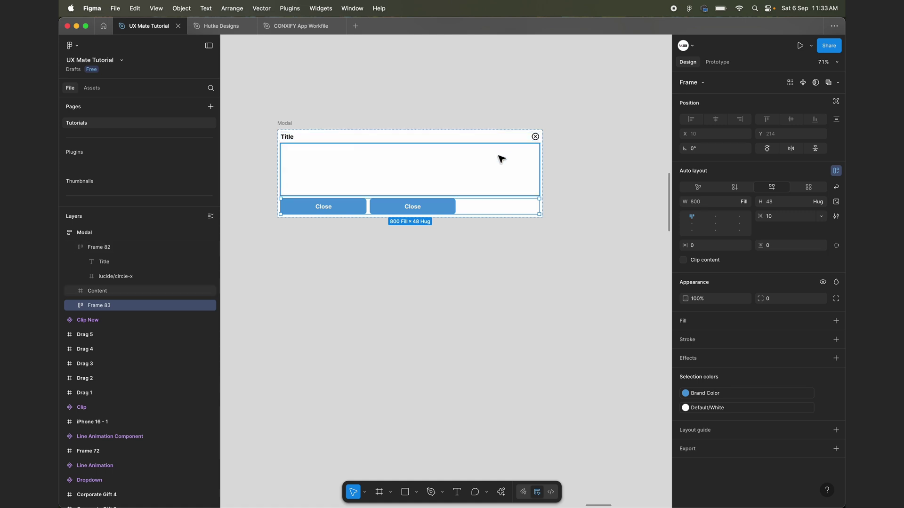
Step: Set the horizontal gap in the button row to Auto so the two buttons sit at opposite ends
click(298, 140)
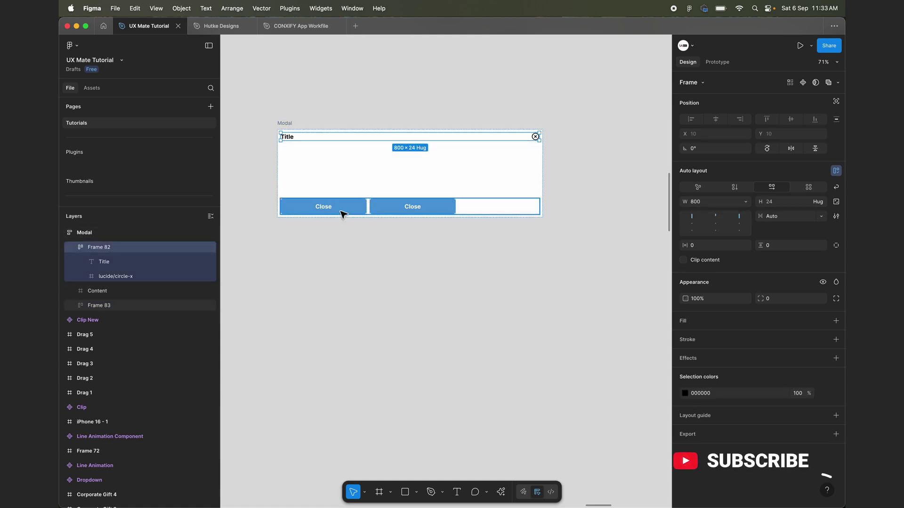
click(339, 207)
click(821, 216)
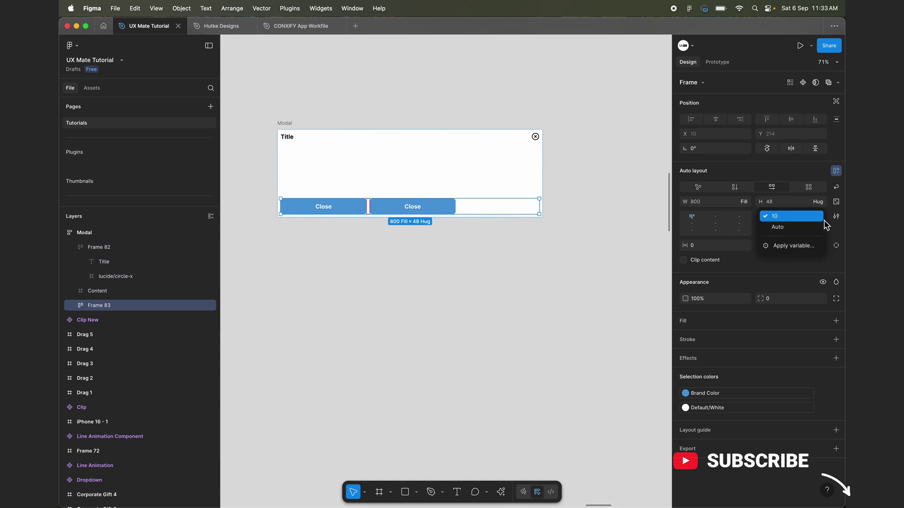
click(803, 234)
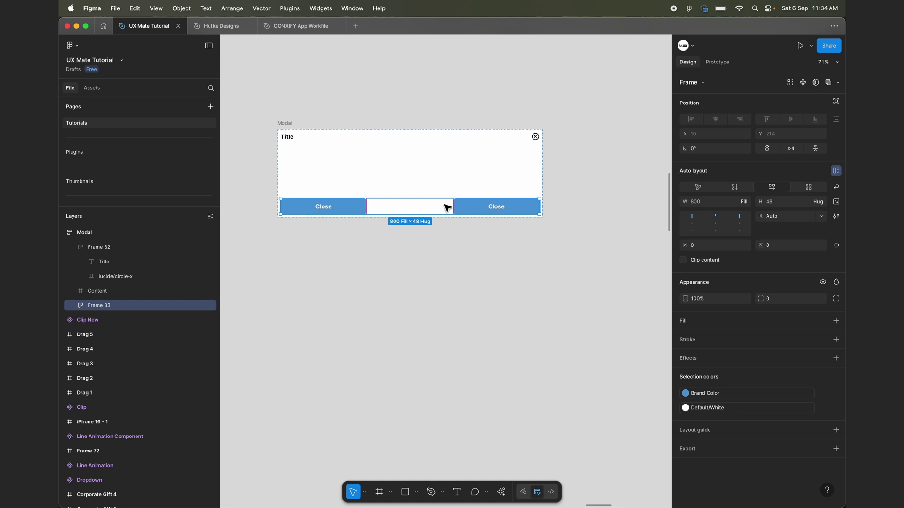
click(424, 235)
Step: Change the left Close button to the Secondary Button type with the text "Cancel"
click(347, 205)
click(347, 205)
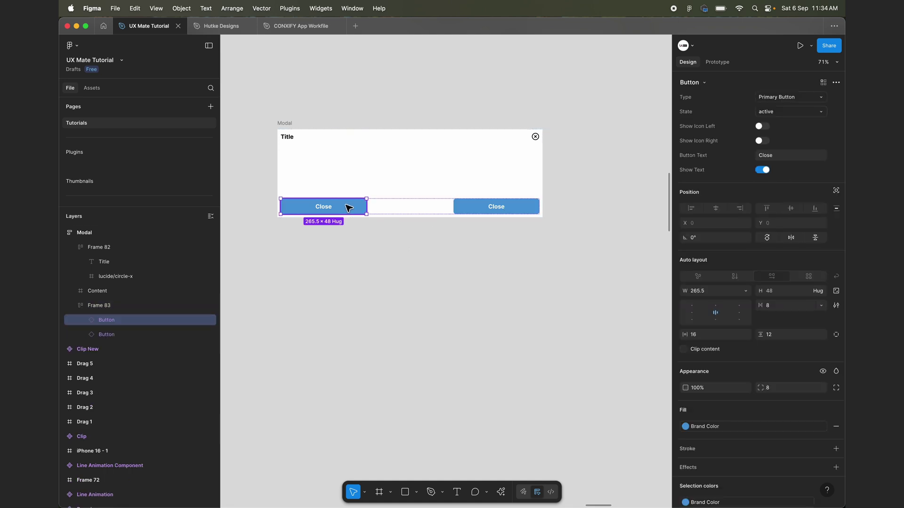
click(815, 97)
click(807, 106)
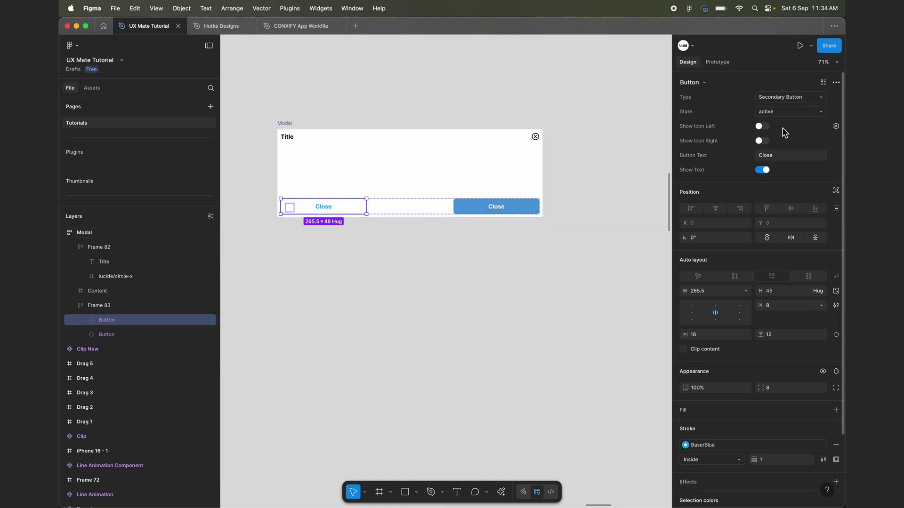
click(787, 157)
text(Cancel)
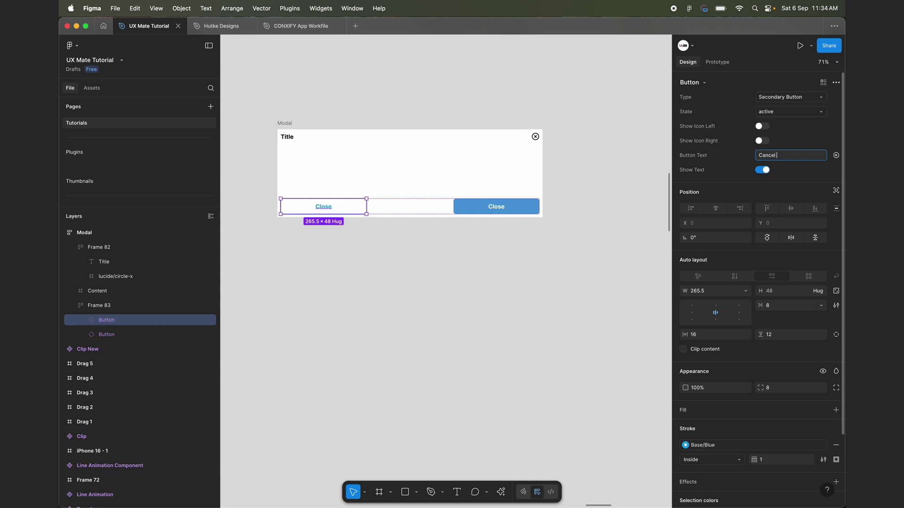
key(Return)
Step: Change the text of the right primary button to "Save"
click(513, 212)
click(791, 156)
text(Save)
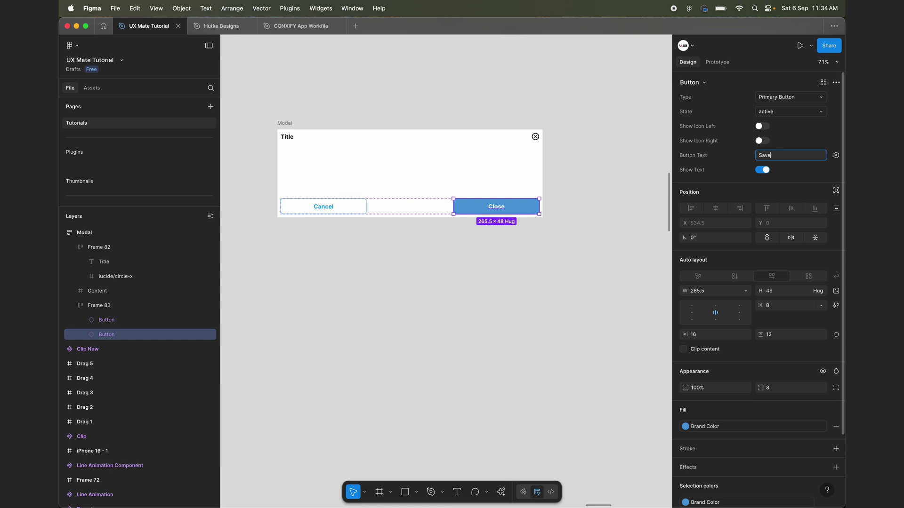
click(347, 319)
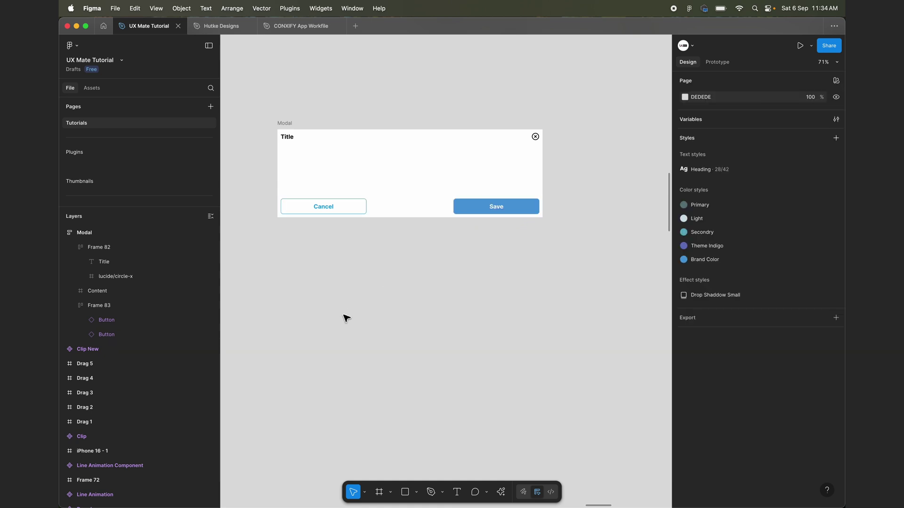
Step: Rename the Modal's header frame, Frame 82, as "Title Section"
click(285, 123)
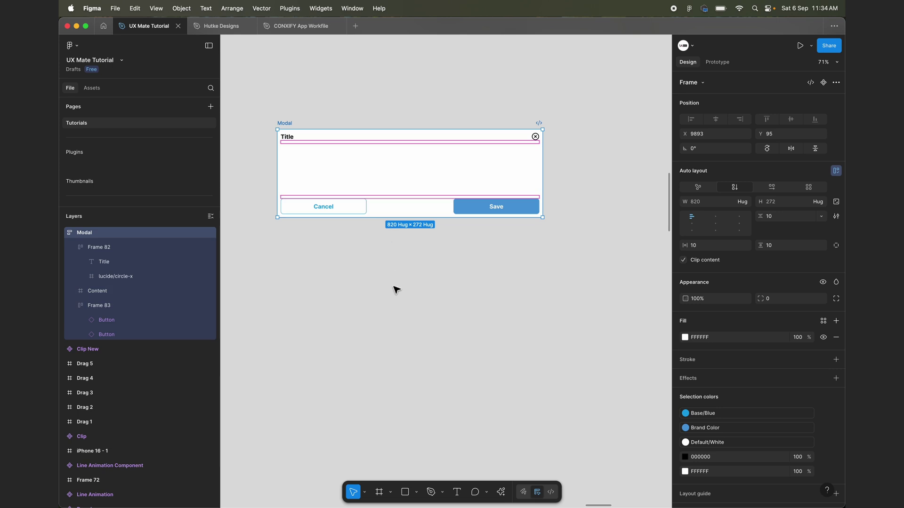
double_click(98, 246)
text(Ti)
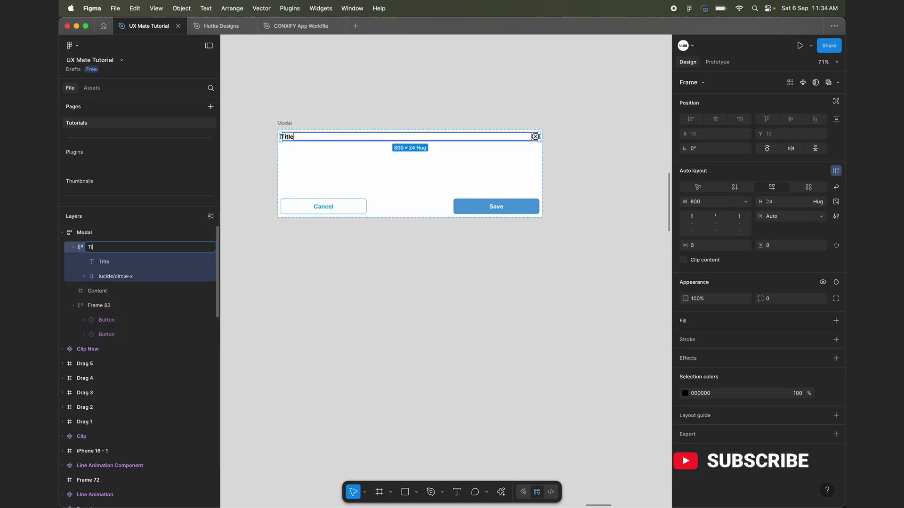
text(tle Sectiopn)
key(Return)
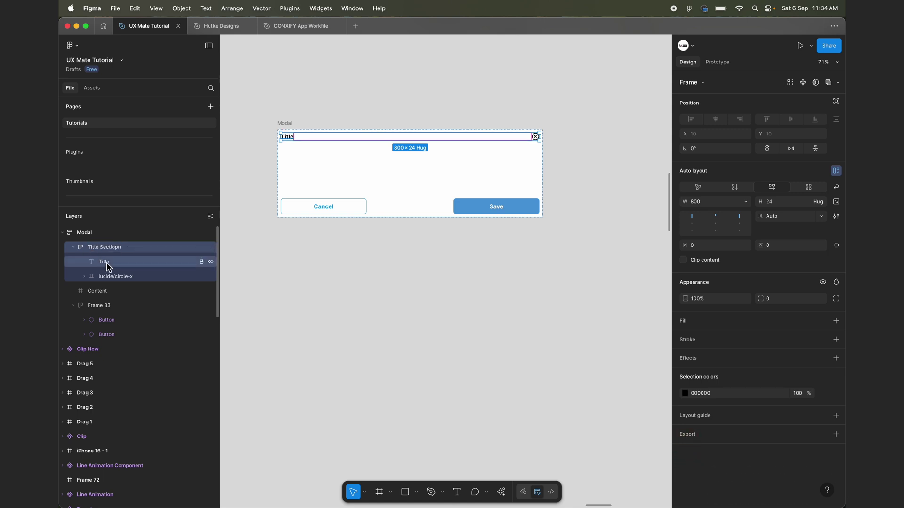
double_click(120, 250)
text(Title Section)
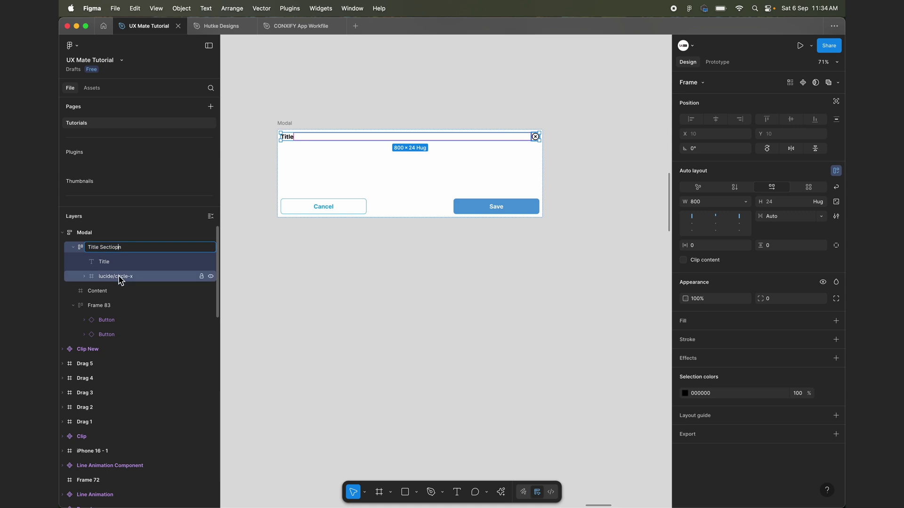
key(Return)
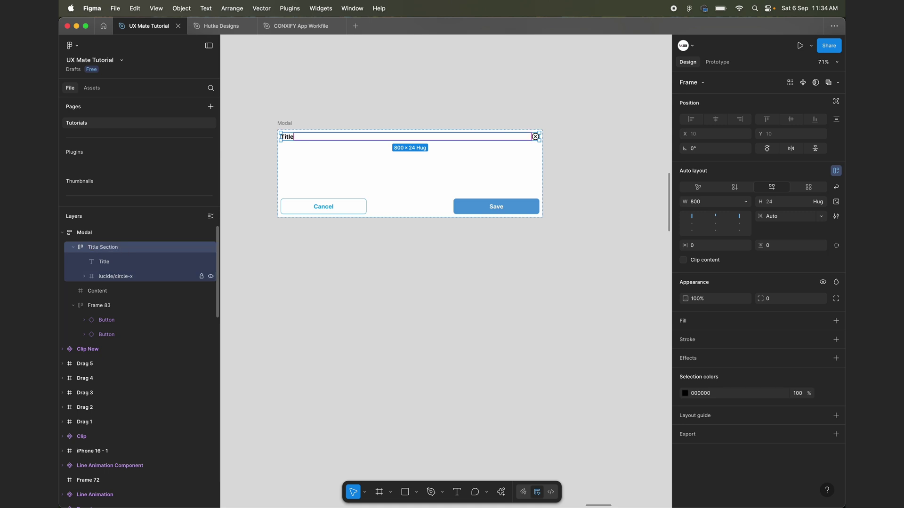
Step: Rename the button row frame, Frame 83, as "Actions" and collapse its layers
double_click(106, 305)
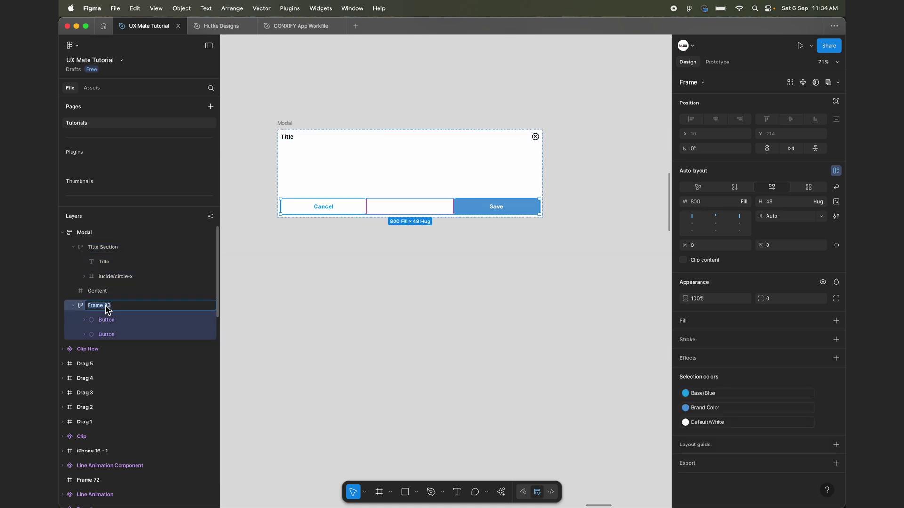
text(Actions)
key(Return)
click(73, 308)
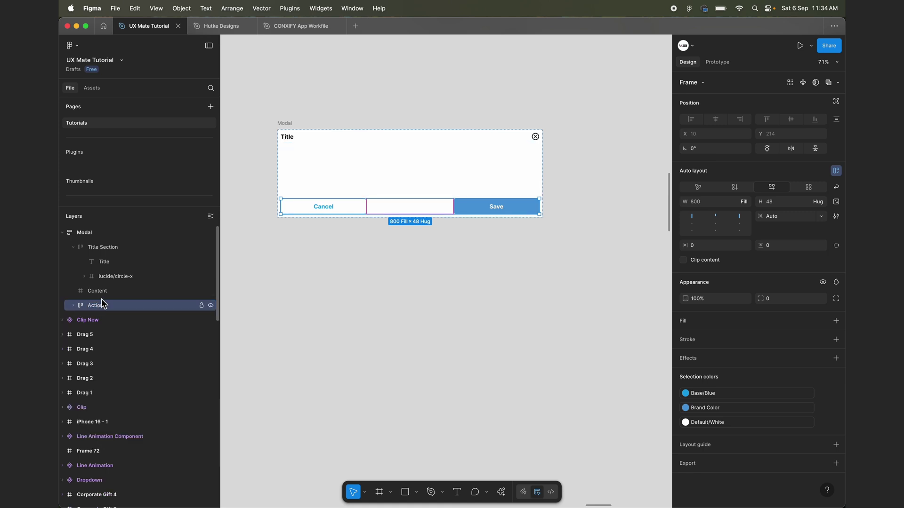
Step: Apply auto layout to the Content frame and collapse the Title Section layers
click(101, 295)
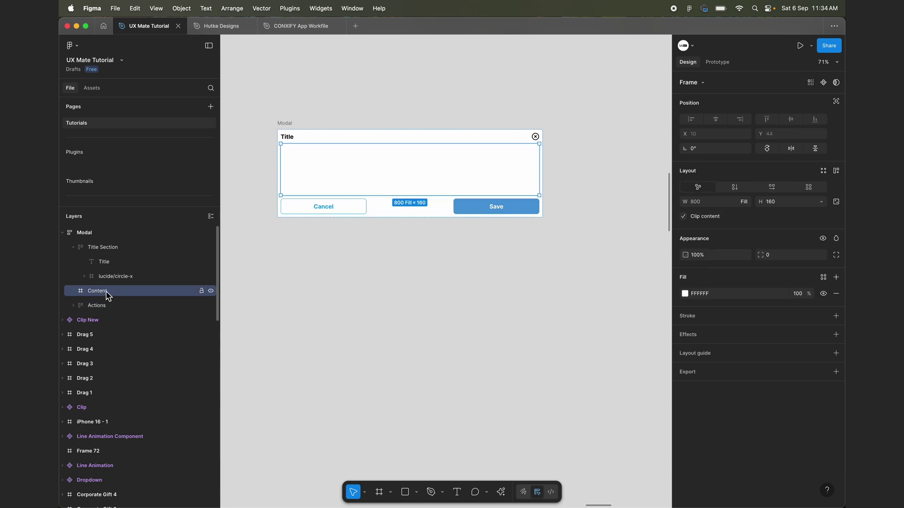
key(shift+a)
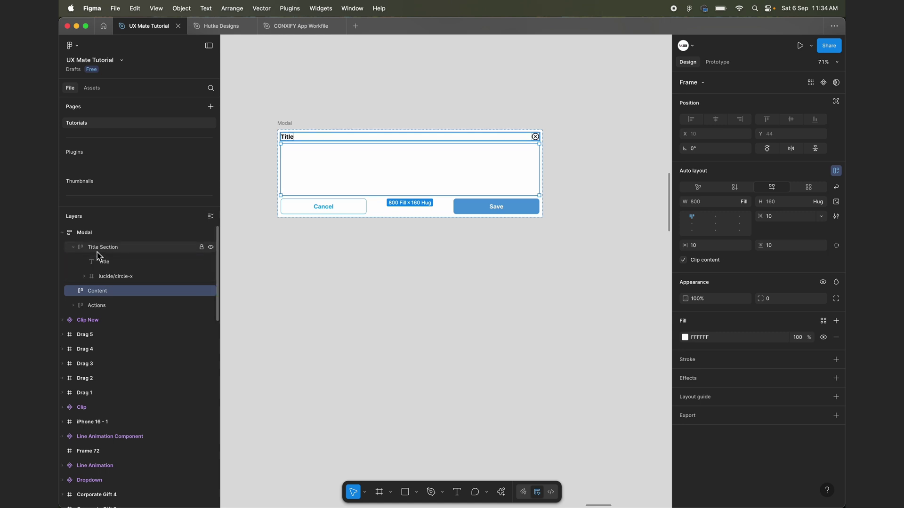
click(74, 248)
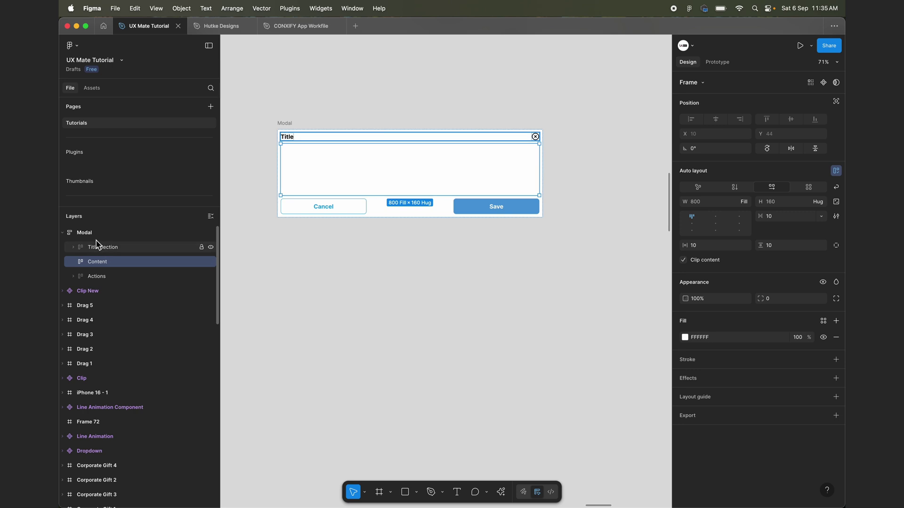
Step: Set the vertical gap between the Modal's sections to 0
click(92, 233)
click(784, 217)
text(0)
key(Return)
key(0)
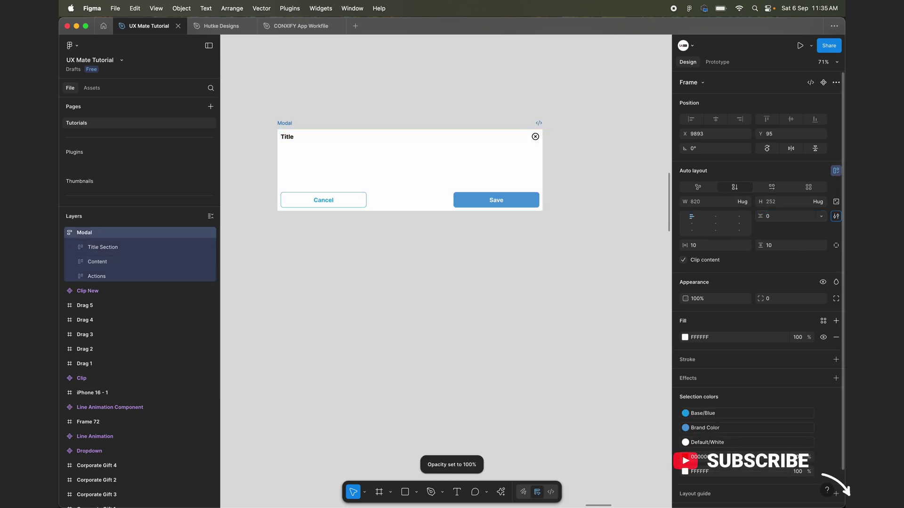
Step: Set the Modal's horizontal and vertical padding to 0
click(788, 249)
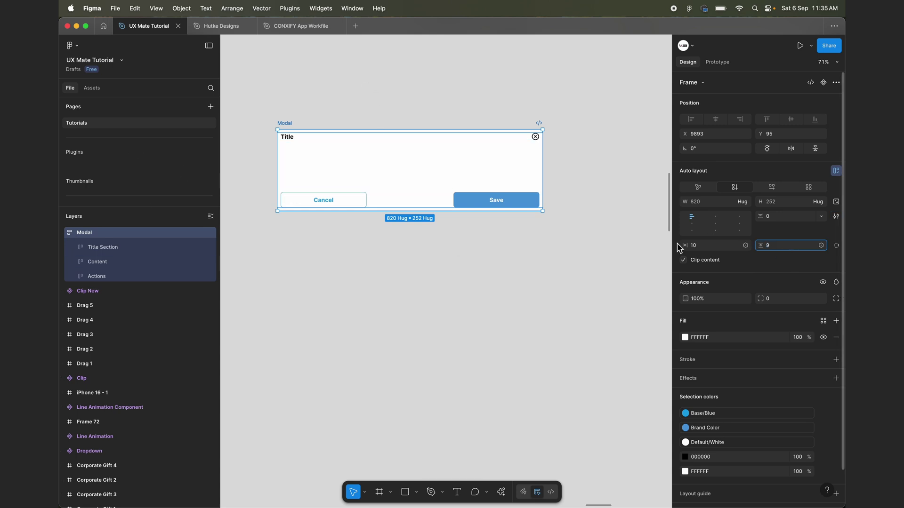
click(716, 245)
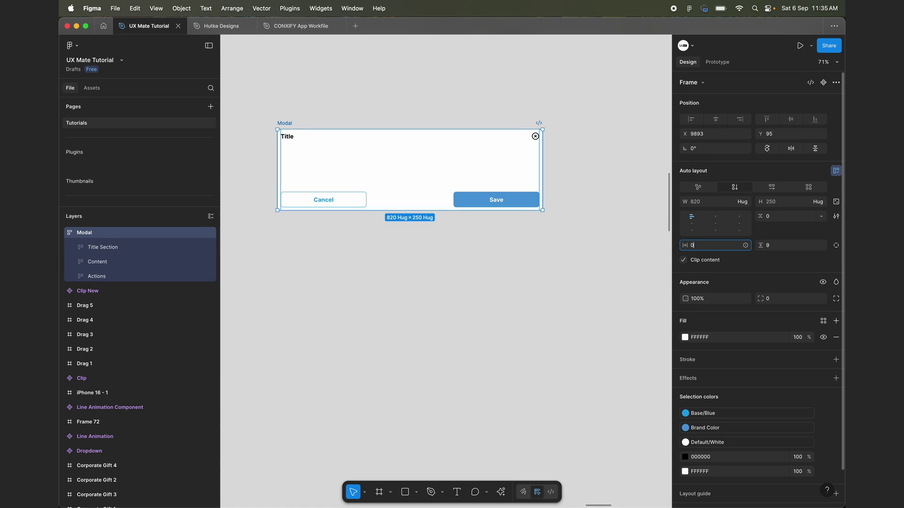
text(0)
key(Return)
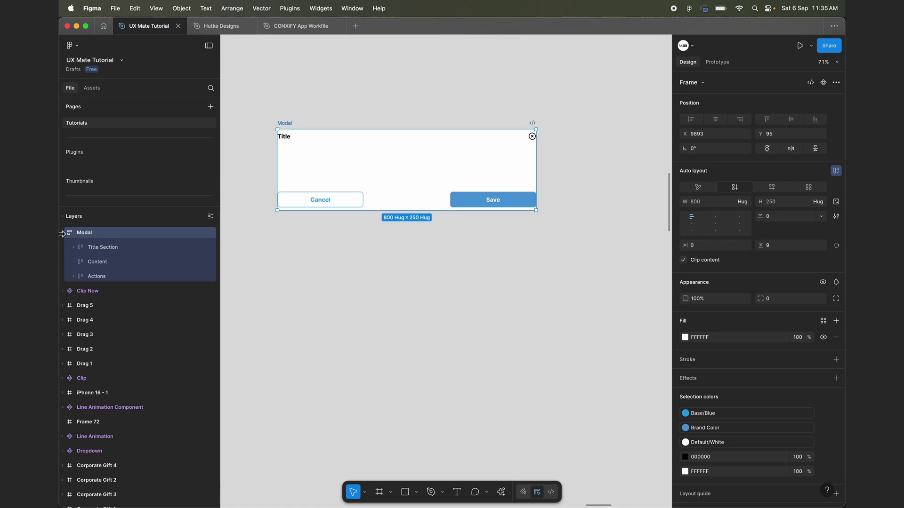
click(108, 248)
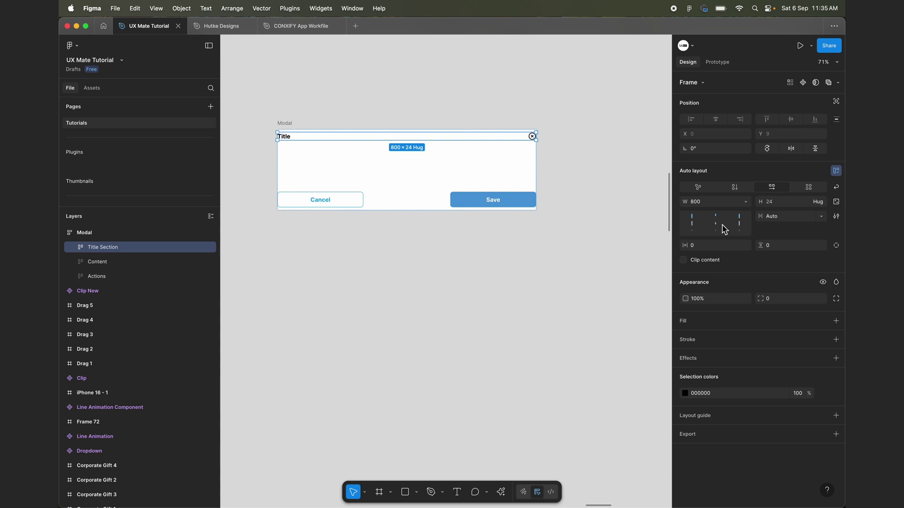
click(289, 125)
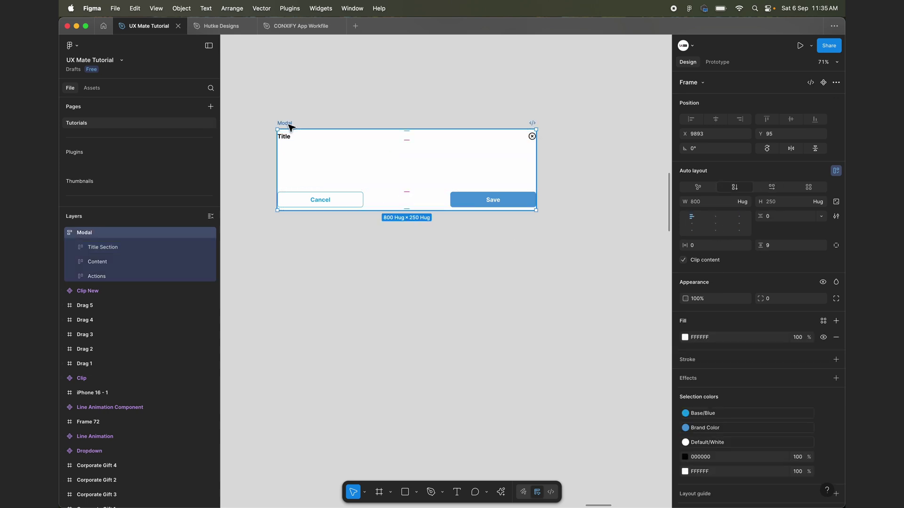
click(781, 249)
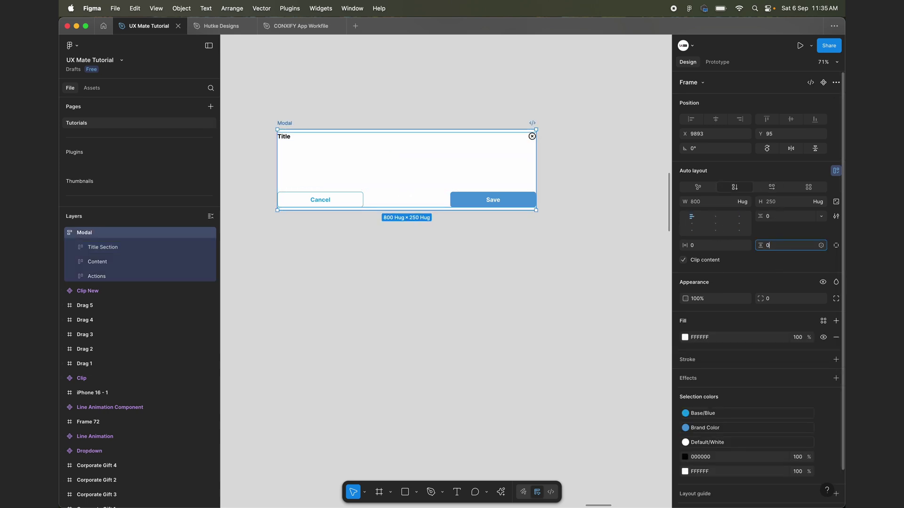
text(0)
key(Return)
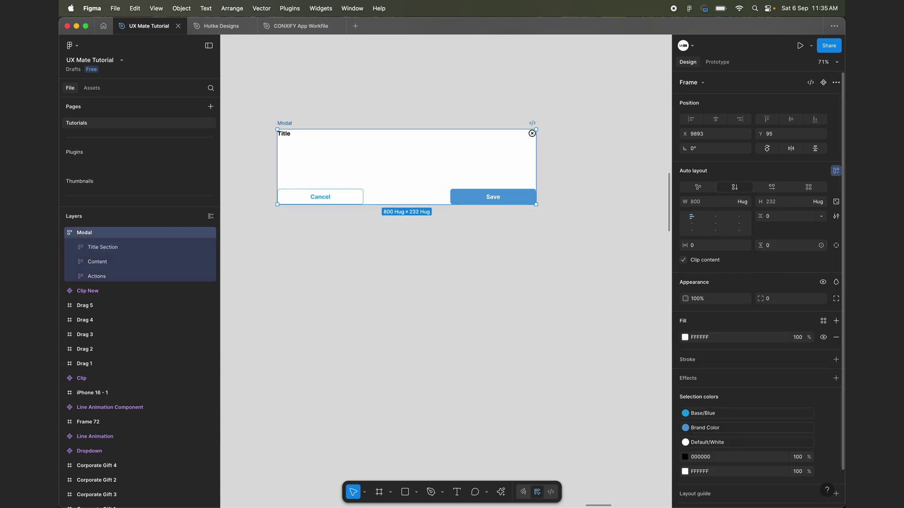
Step: Set the Title Section's vertical and horizontal padding to 12
click(69, 250)
click(780, 249)
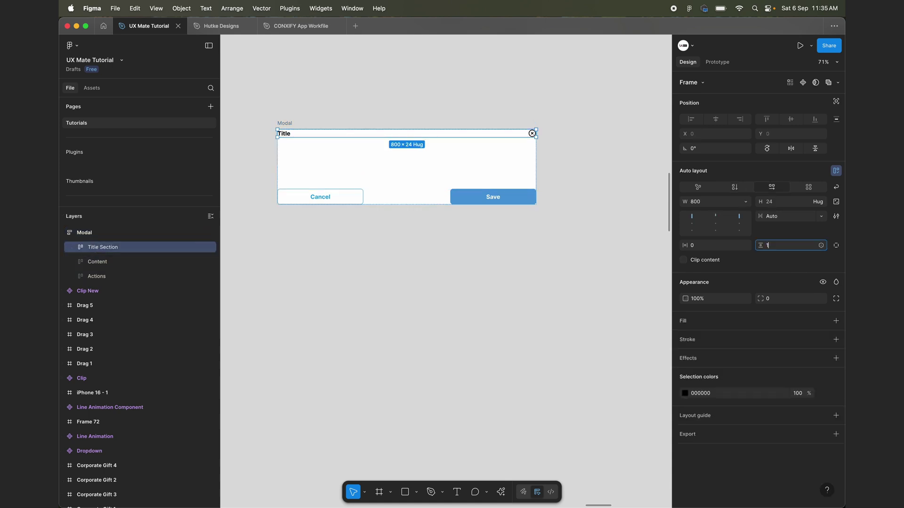
text(12)
key(Return)
click(707, 250)
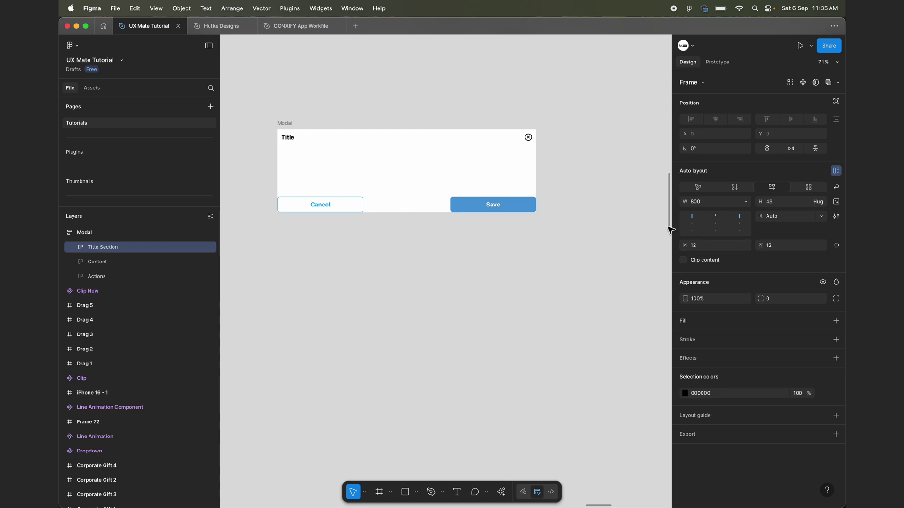
Step: Set the Title Section's horizontal and vertical padding to 20
click(705, 246)
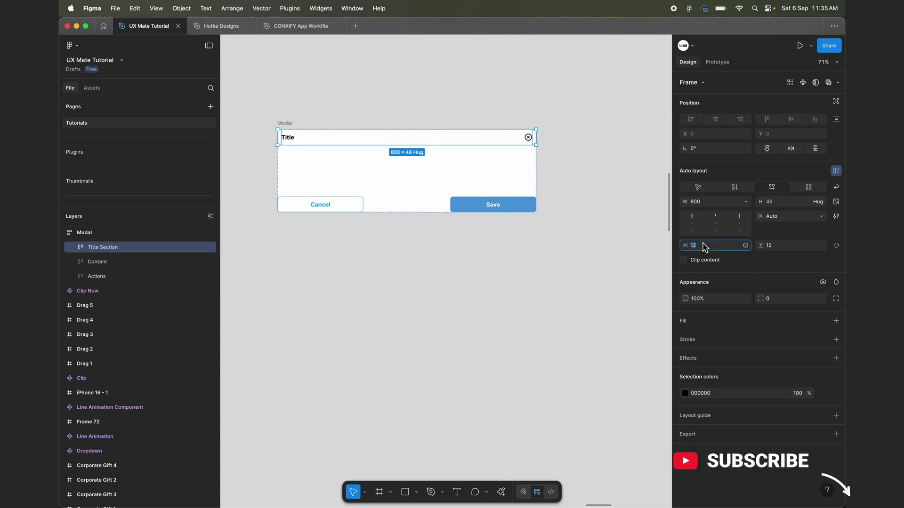
click(783, 246)
text(20)
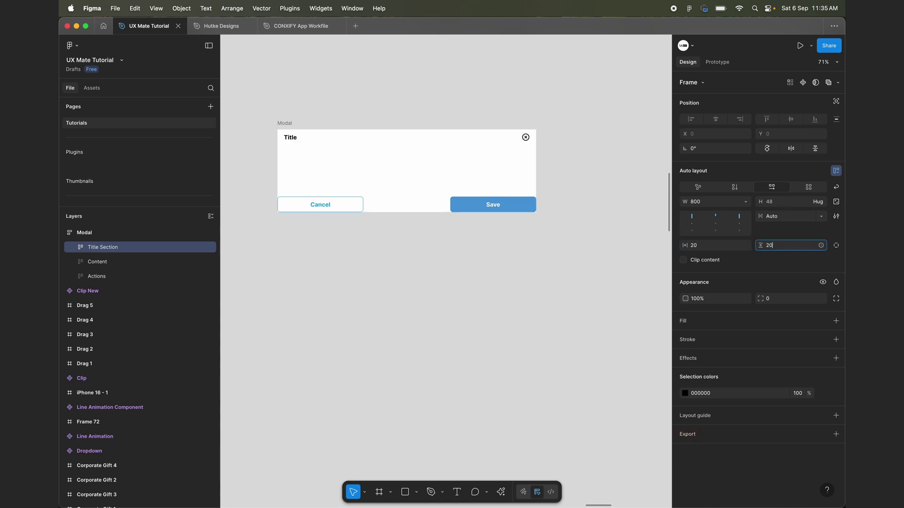
key(Return)
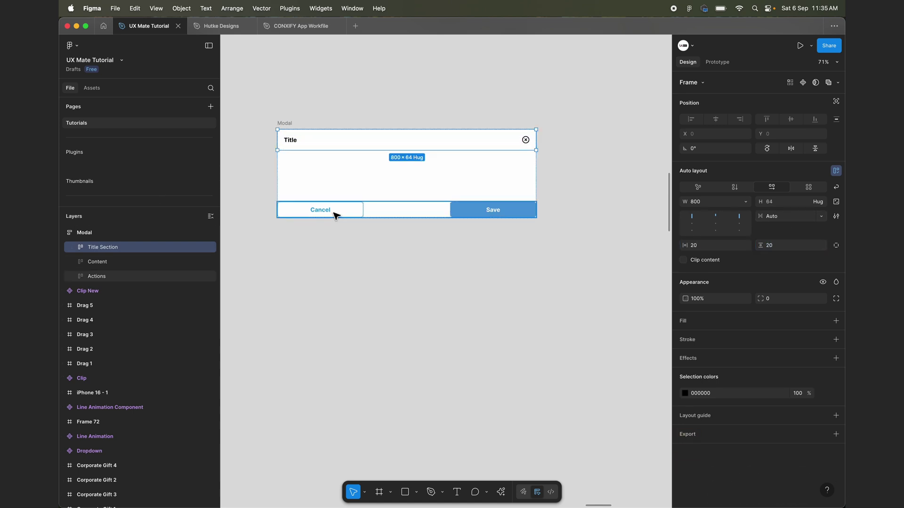
Step: Set the Actions row's horizontal and vertical padding to 20
click(336, 216)
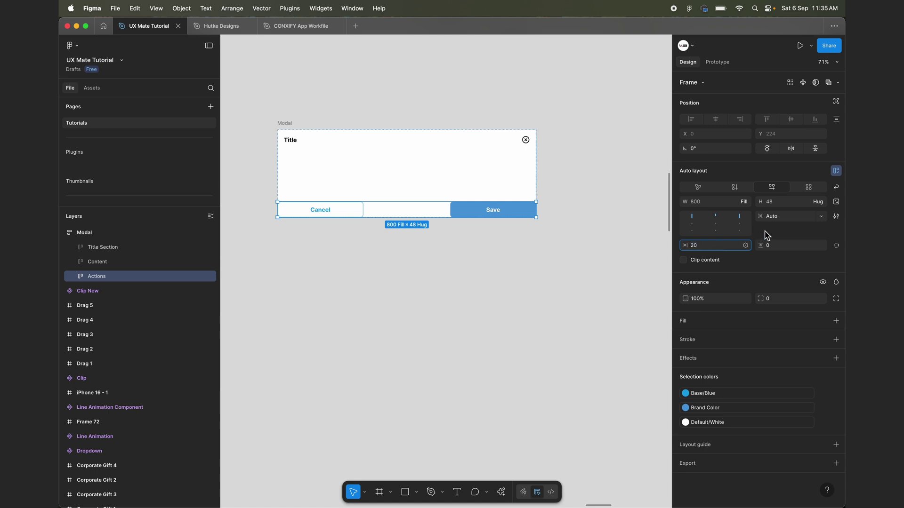
text(20)
click(785, 246)
key(BackSpace)
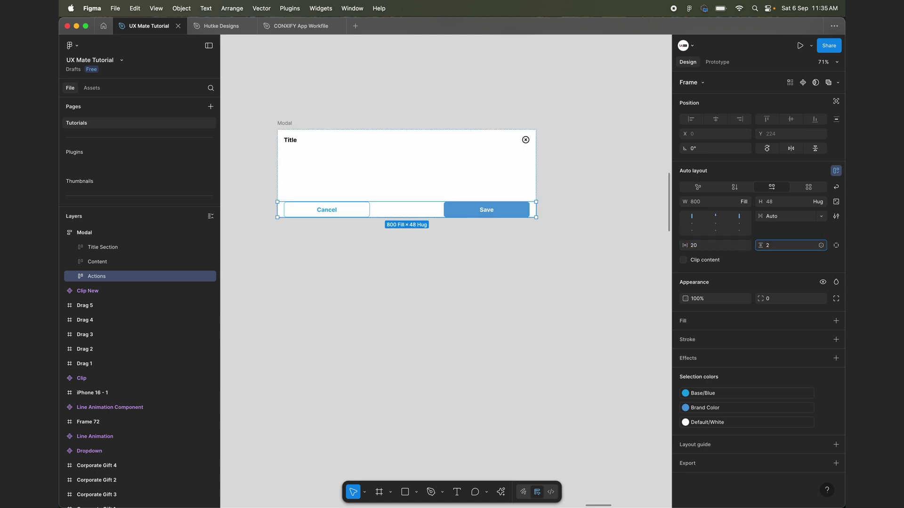
text(0)
key(Return)
click(359, 330)
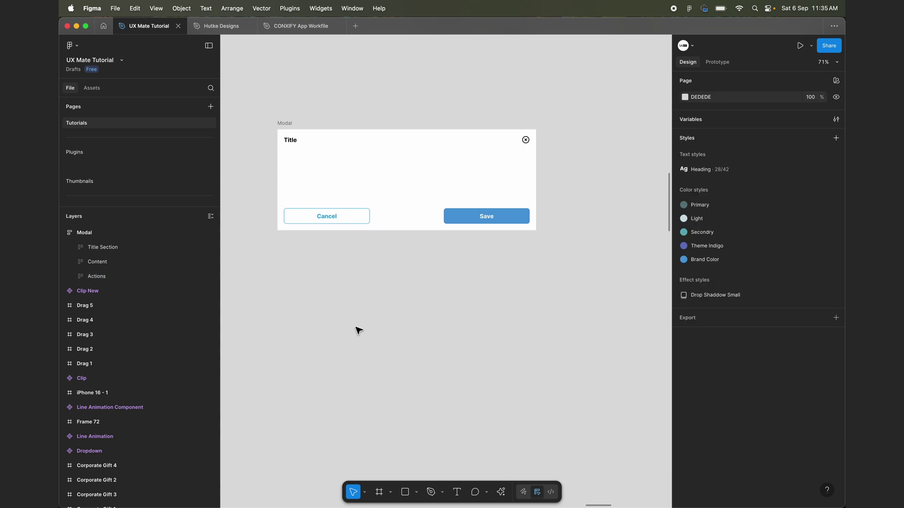
Step: Set the Content frame's horizontal and vertical padding to 20
click(426, 193)
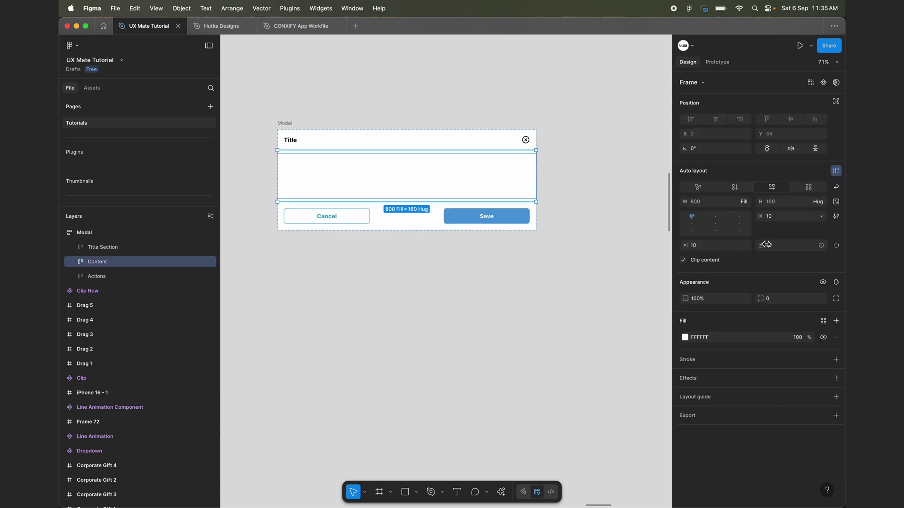
click(715, 246)
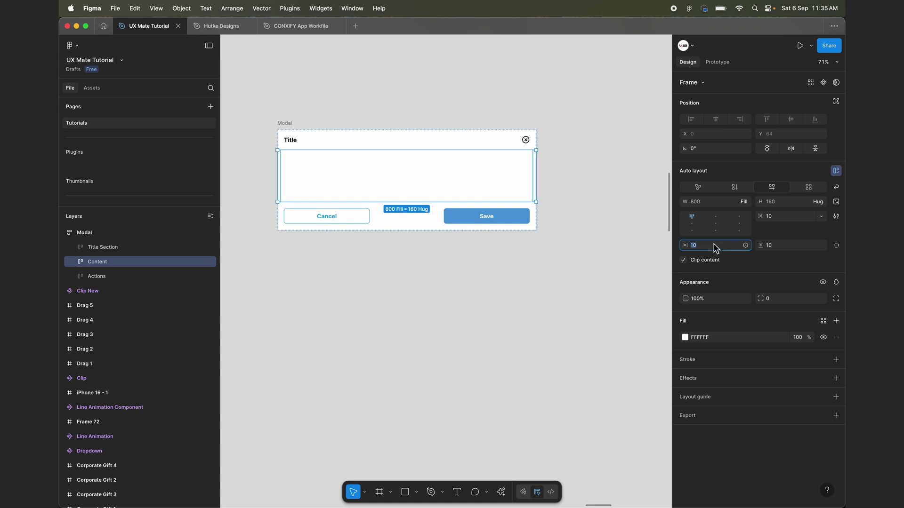
text(20)
click(794, 246)
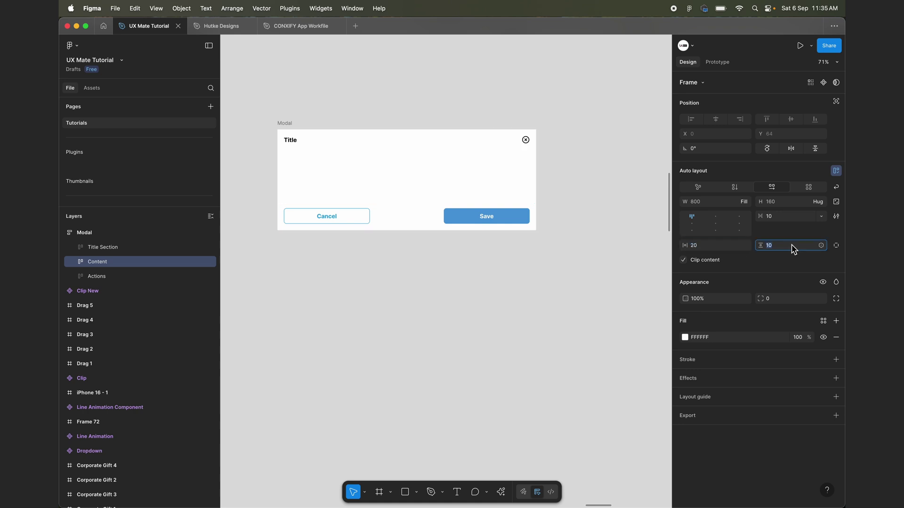
text(20)
Step: Set the Content frame's item gap to 0 and switch its auto layout flow to vertical
click(794, 217)
text(0)
key(Return)
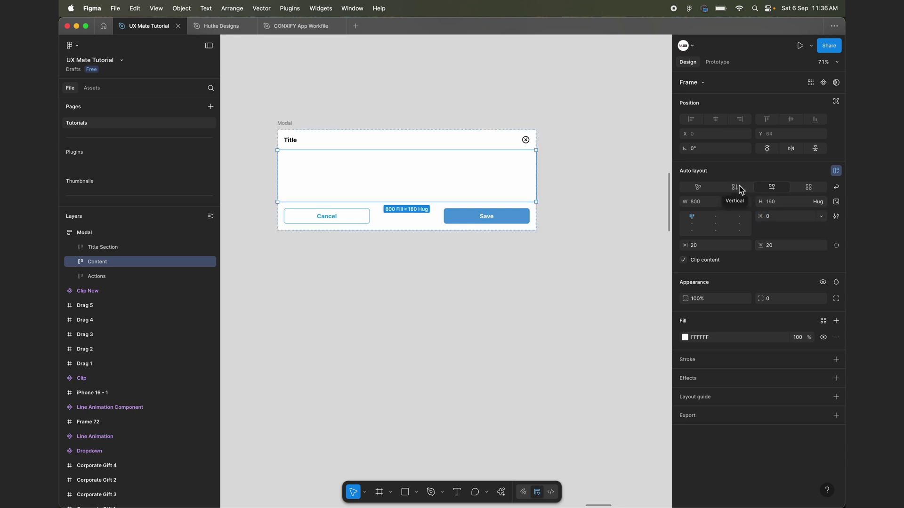
click(736, 187)
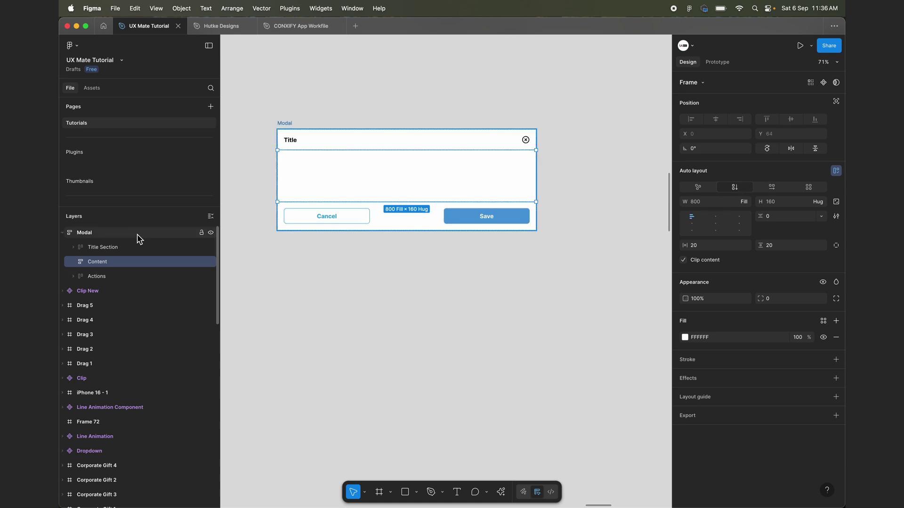
Step: Draw a placeholder rectangle about 249 × 215 inside the Content frame and set its width to fill the container
click(405, 493)
drag(309, 174, 389, 235)
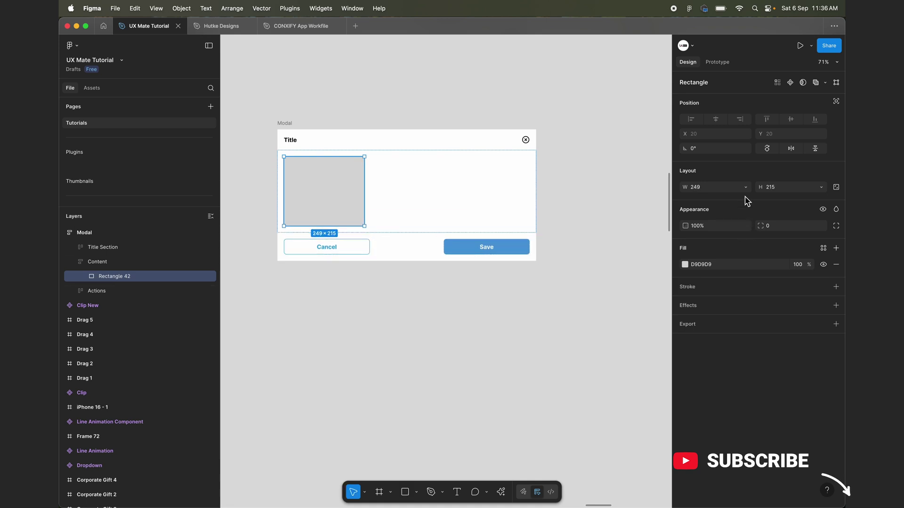
click(746, 188)
click(723, 197)
click(611, 285)
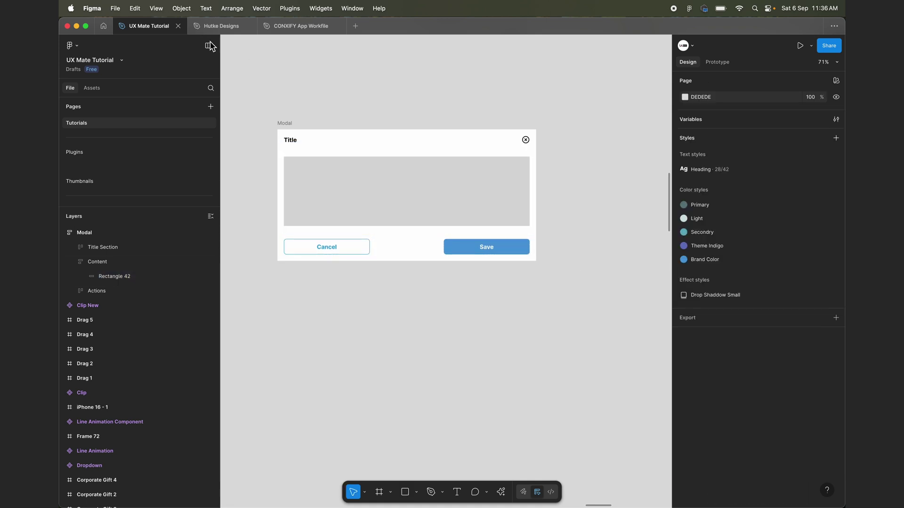
Step: Set the Title Section's width to fill the container so it follows the Modal's width
click(293, 123)
drag(536, 197, 565, 203)
click(293, 139)
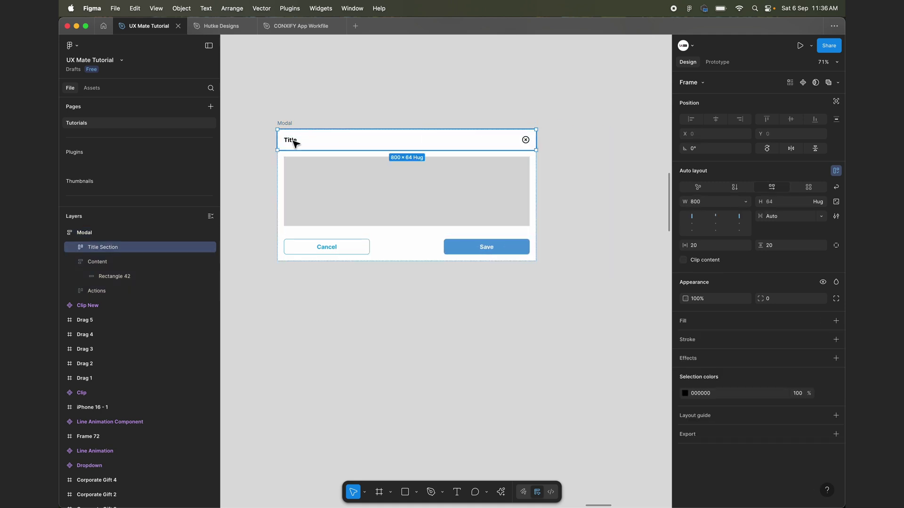
click(747, 202)
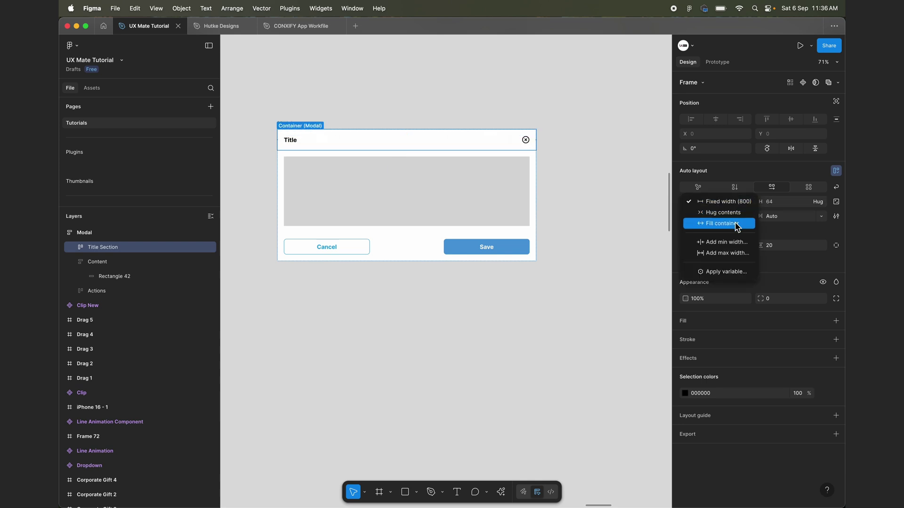
click(735, 221)
click(405, 117)
Step: Widen the Modal frame until the placeholder rectangle in its Content area is about 912 wide
click(288, 122)
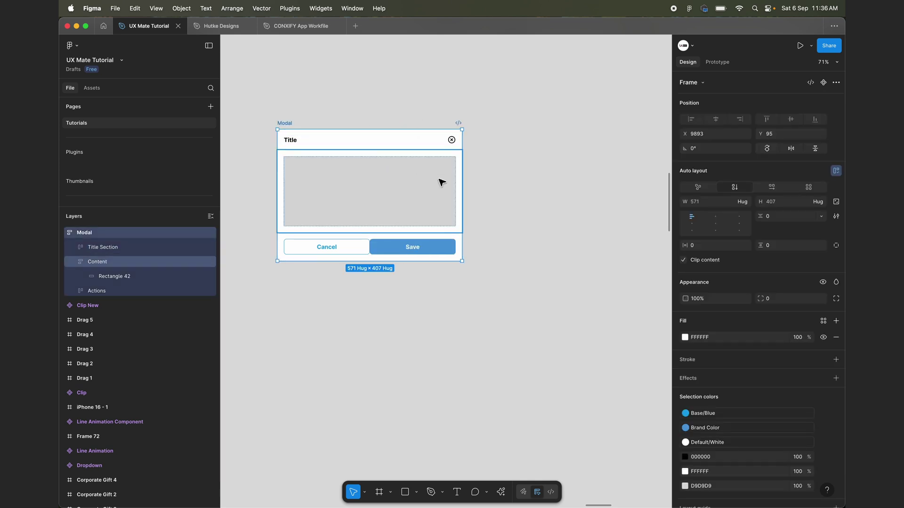
drag(462, 186, 537, 198)
click(316, 247)
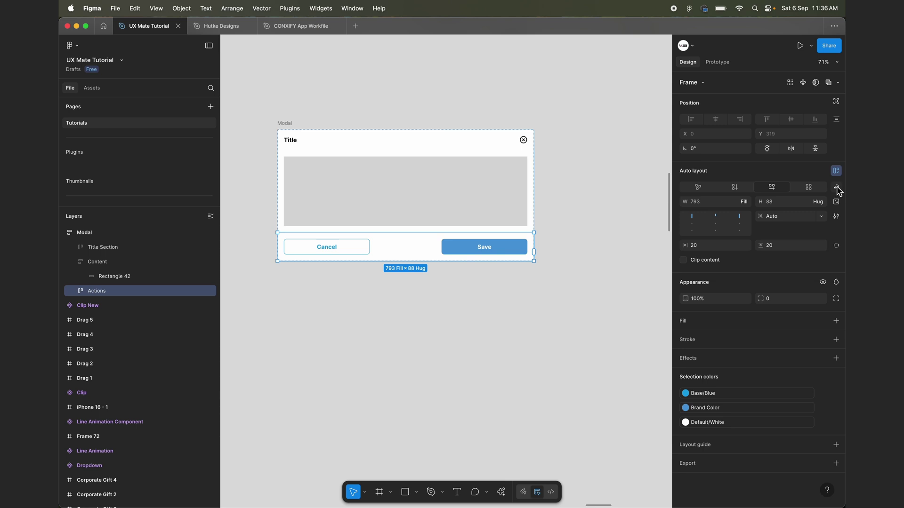
click(286, 123)
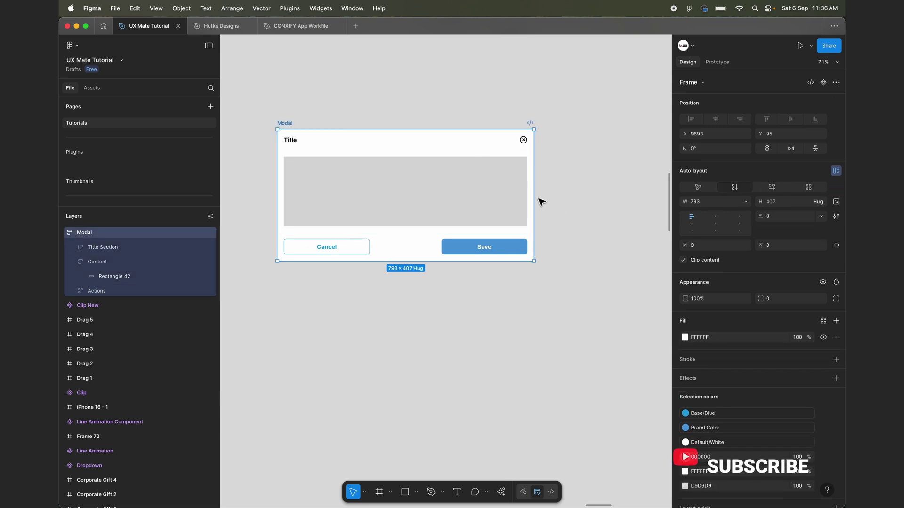
drag(534, 202, 580, 196)
click(446, 325)
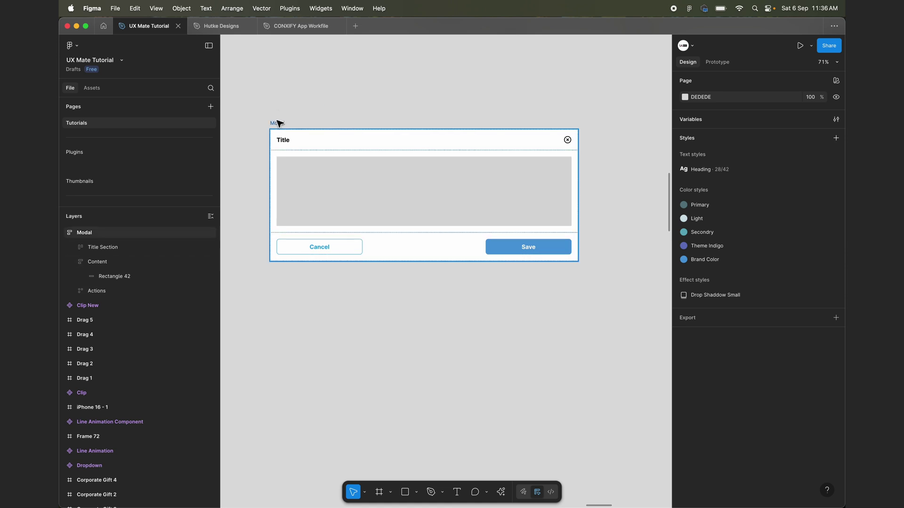
Step: Duplicate the Content area's placeholder rectangle onto the canvas below the Modal and wrap the copy in a frame
scroll(333, 269, down, 2)
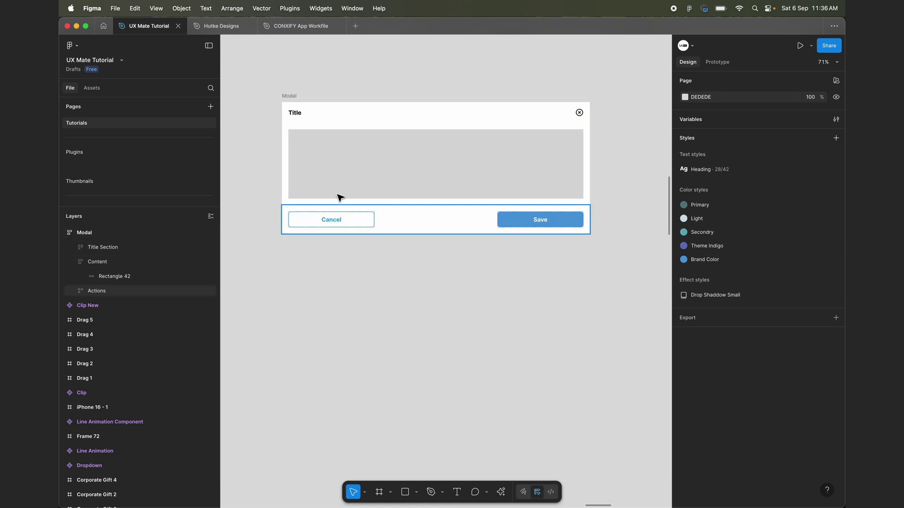
double_click(337, 163)
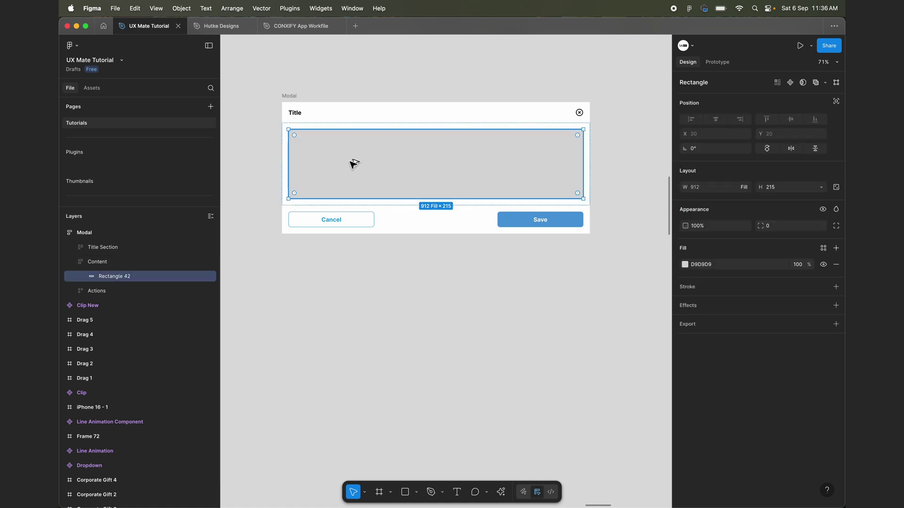
drag(354, 164, 368, 366)
scroll(366, 365, down, 3)
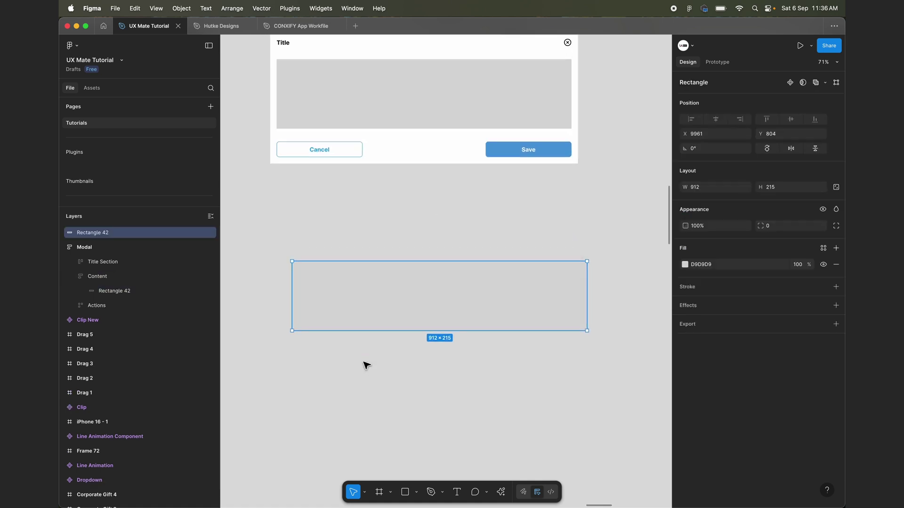
right_click(363, 300)
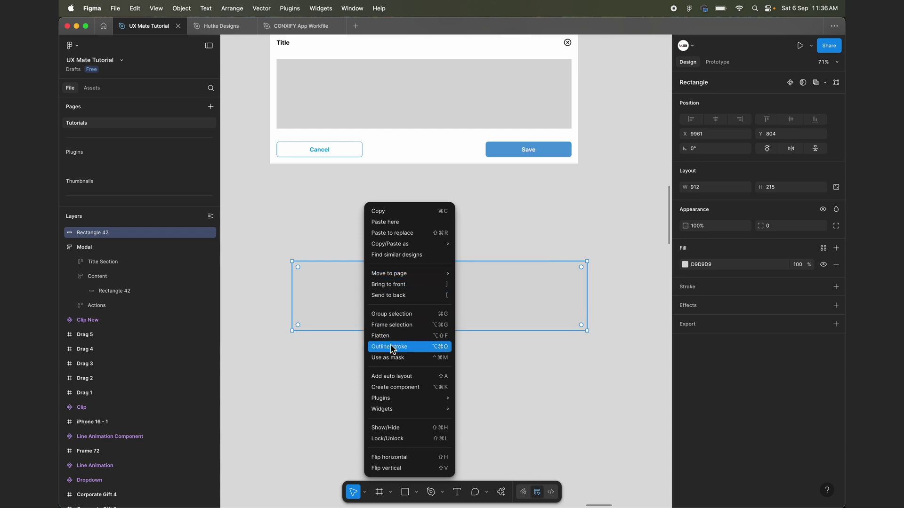
click(399, 328)
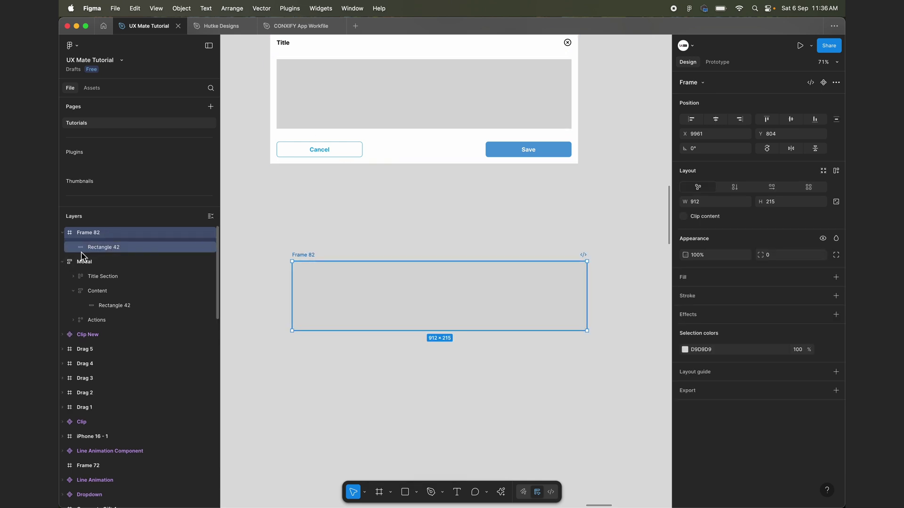
Step: Add the text "Sample Content Componnet" to the new frame and centre it horizontally and vertically
click(120, 249)
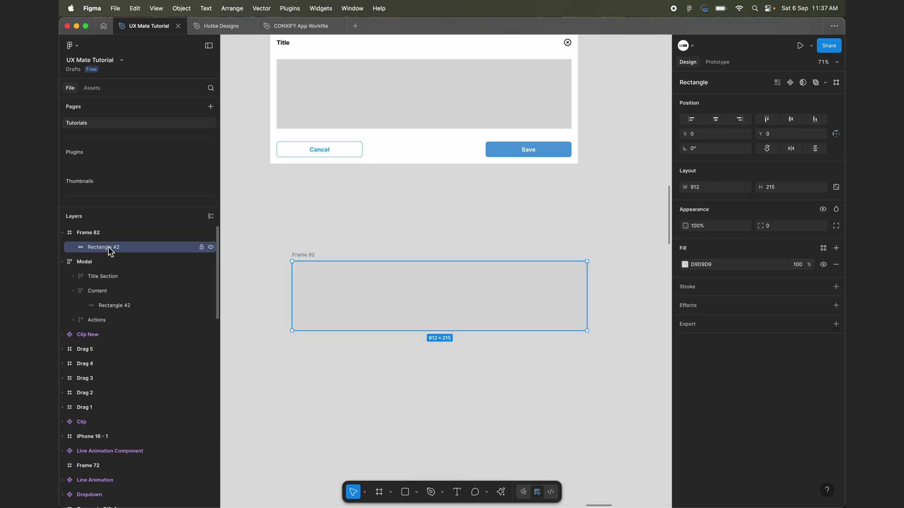
key(t)
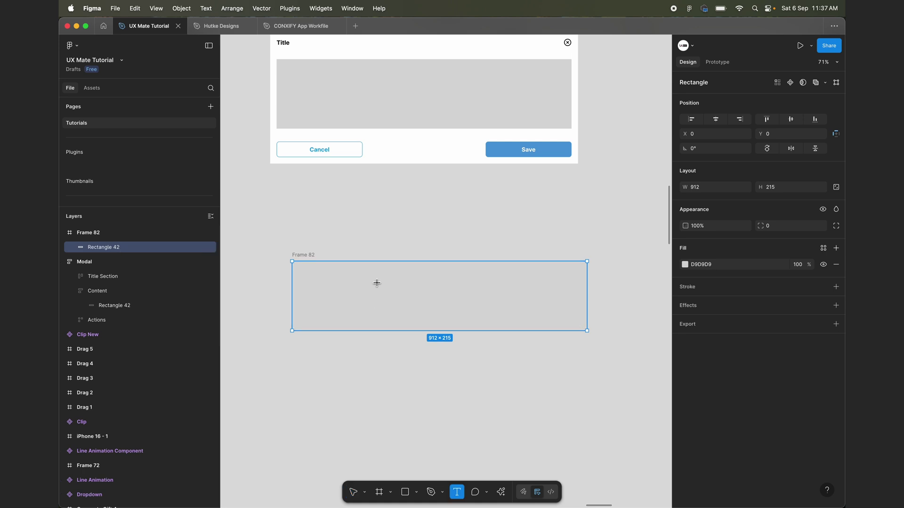
click(375, 282)
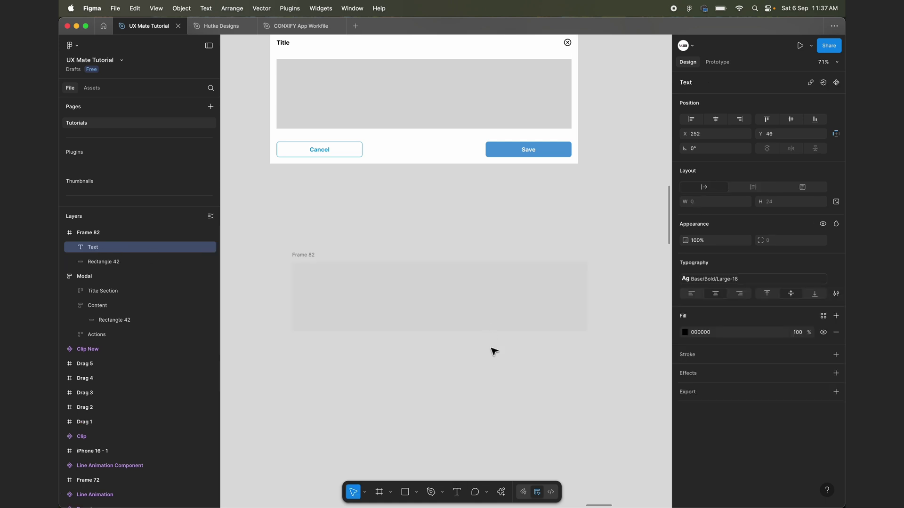
text(Sample Content)
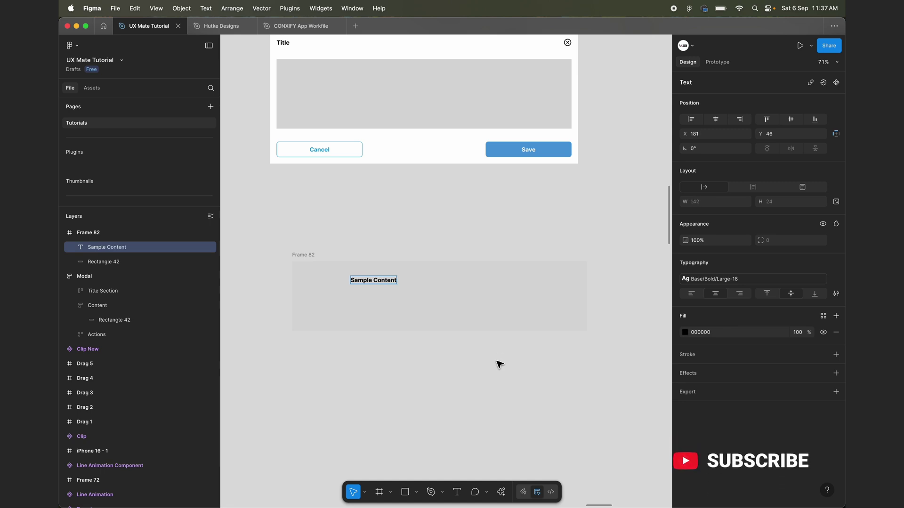
text( Componnet)
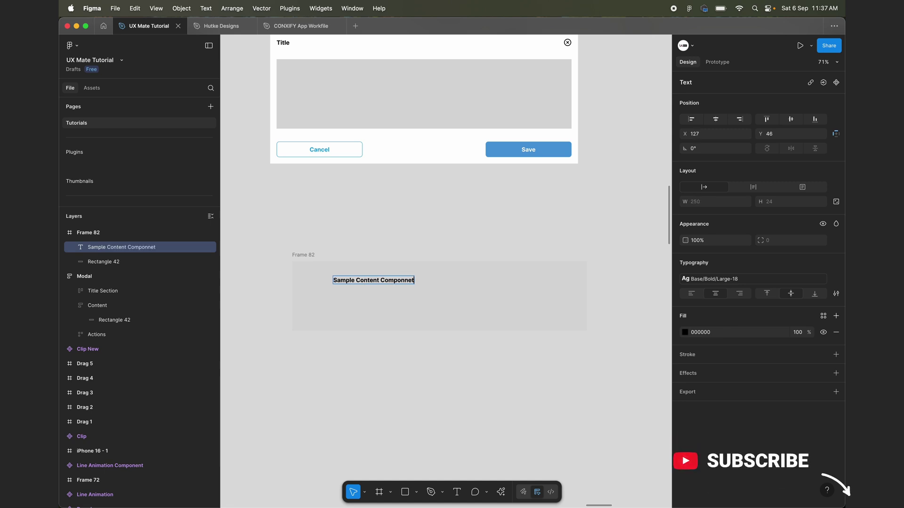
key(Escape)
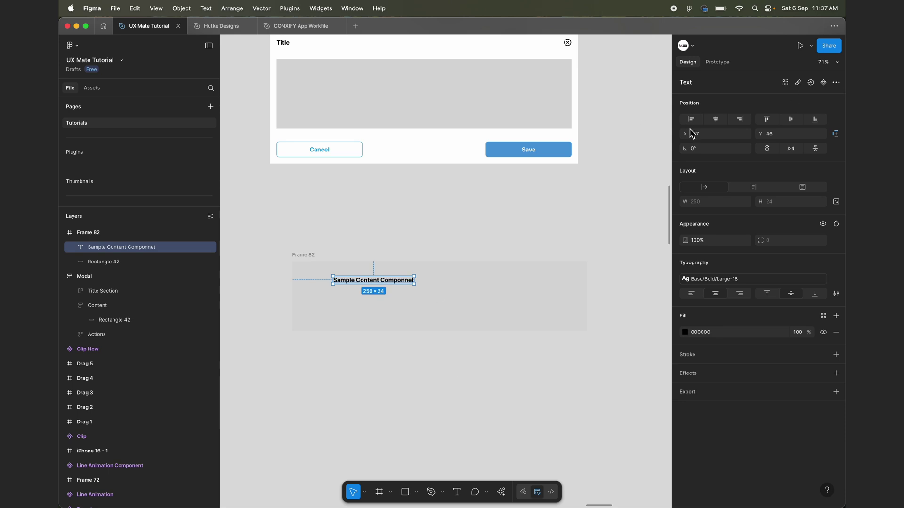
click(716, 120)
click(791, 119)
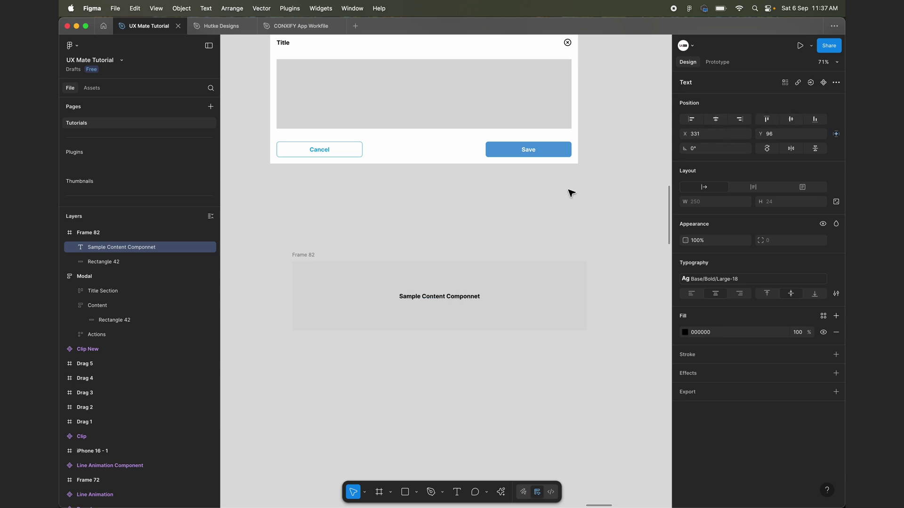
Step: Rename the new frame to "_sample Content" and move it to about X 9903, Y 759 beneath the Modal
click(296, 256)
key(BackSpace)
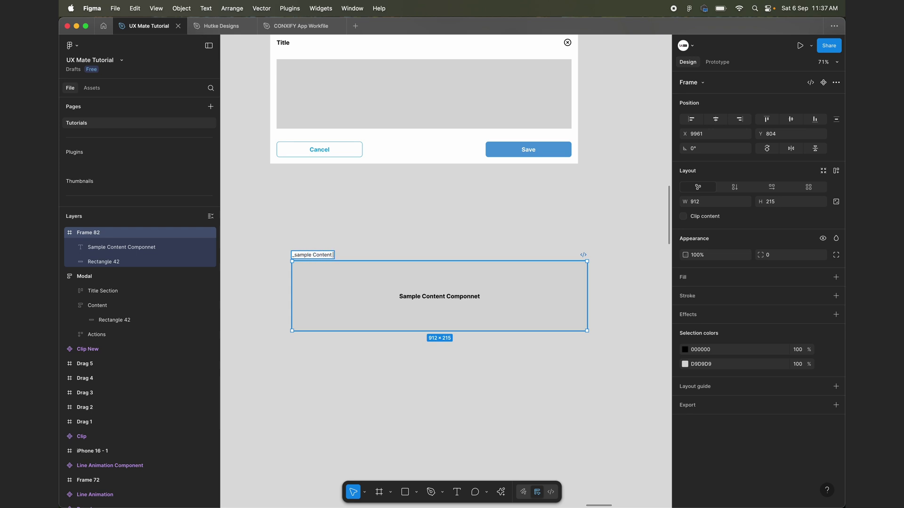
key(Return)
drag(321, 329, 303, 317)
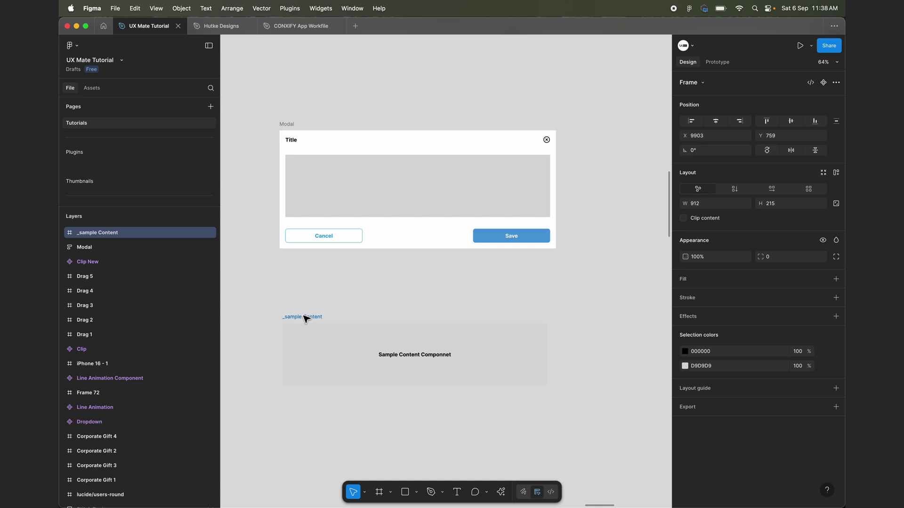
click(328, 298)
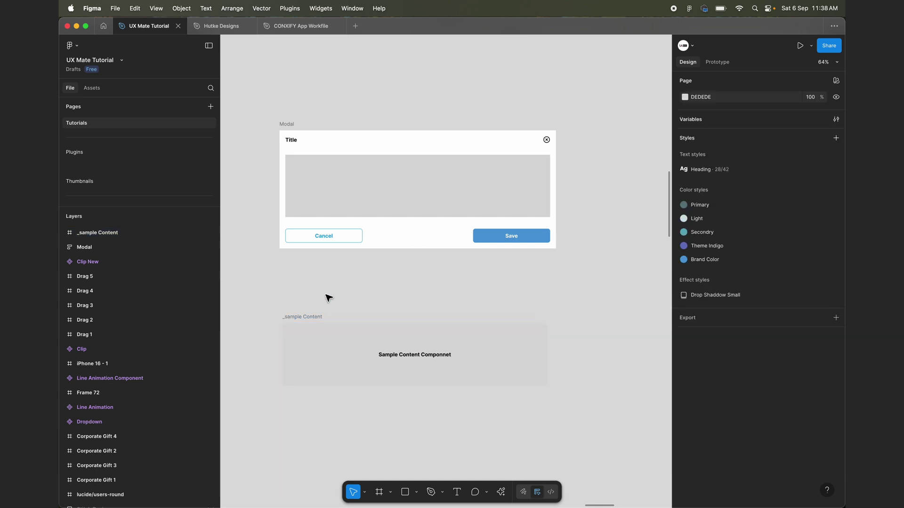
click(304, 317)
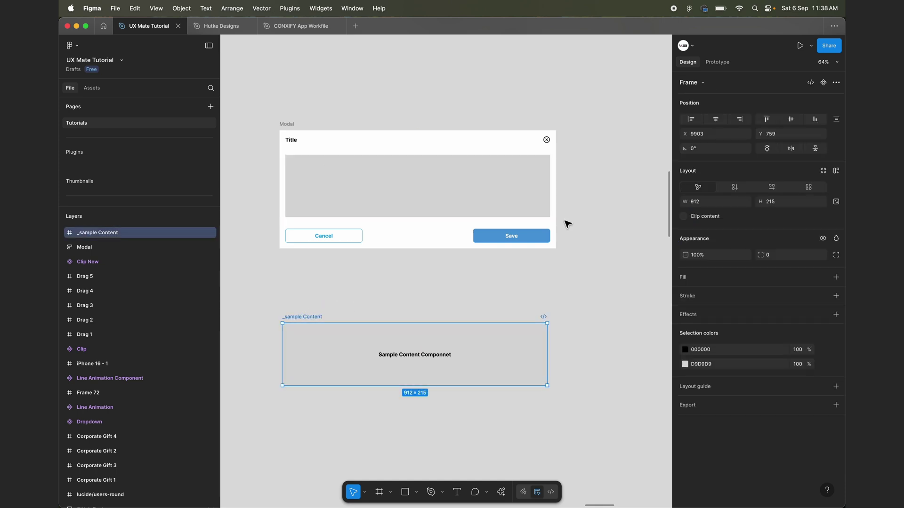
Step: Convert the "_sample Content" frame and the Modal frame each into a component
click(823, 83)
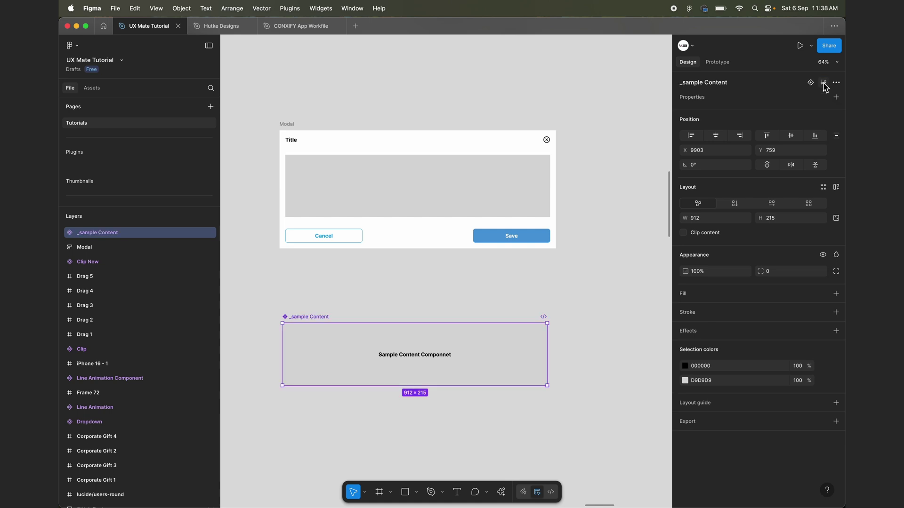
click(286, 124)
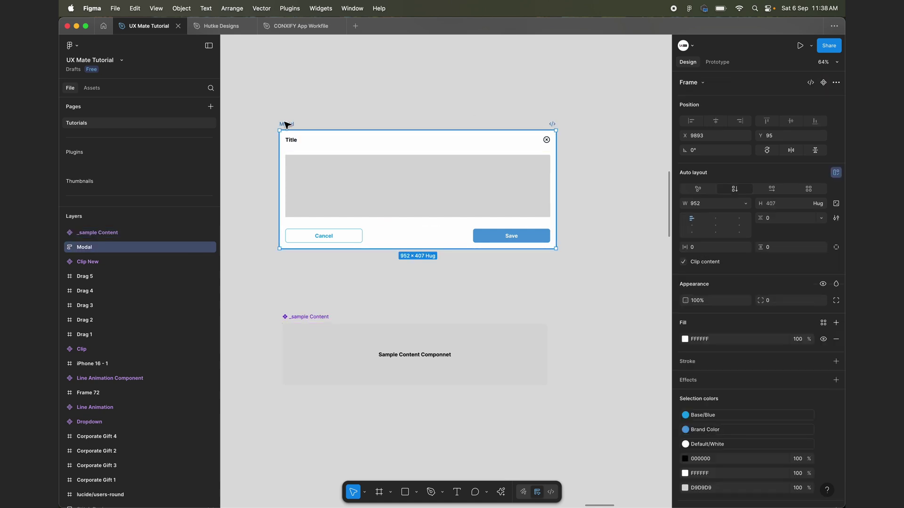
click(824, 84)
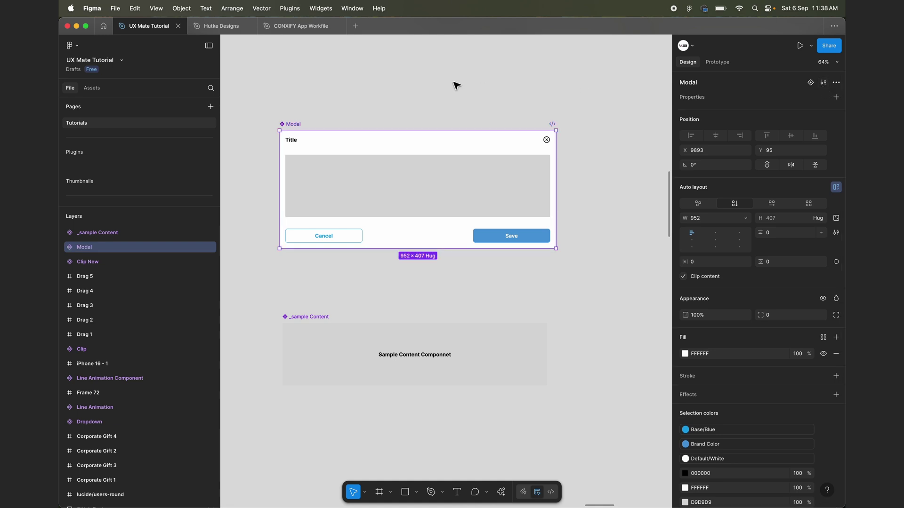
click(329, 283)
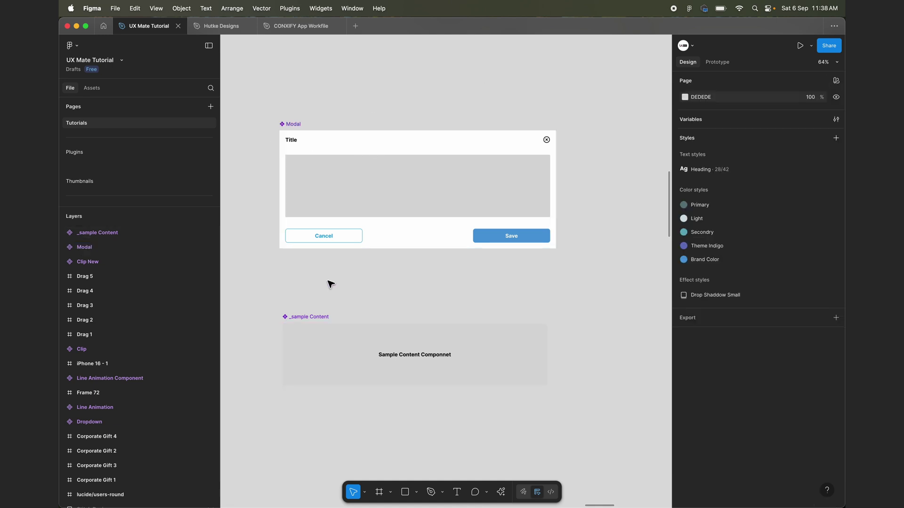
Step: Replace the placeholder rectangle in the Modal component's Content area with an instance of the _sample Content component
click(309, 342)
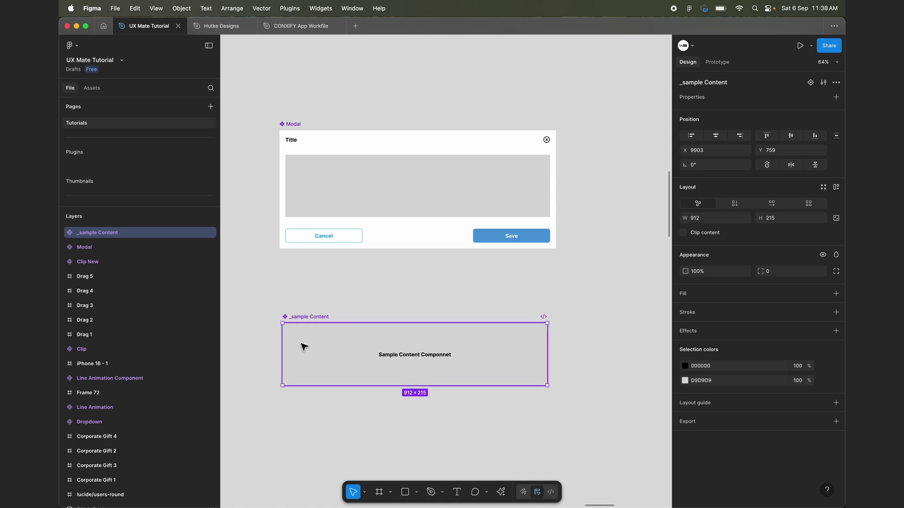
drag(320, 349, 320, 443)
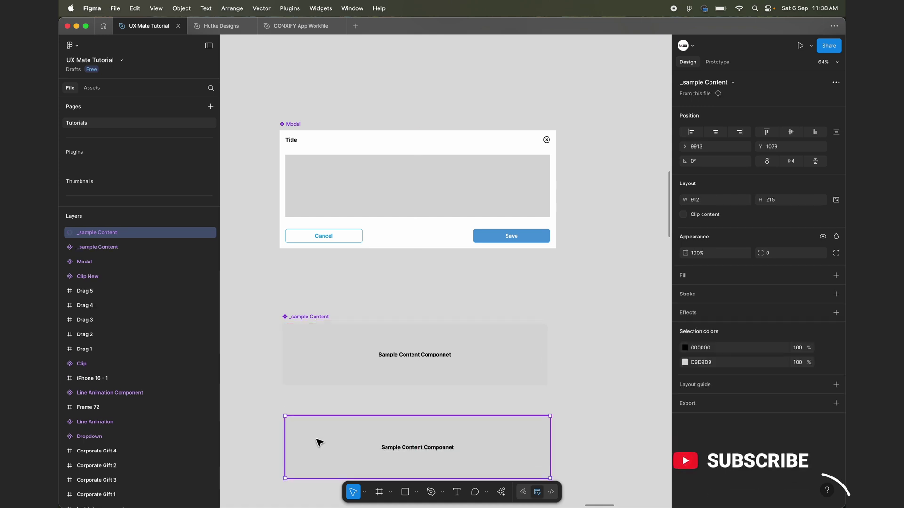
key(Delete)
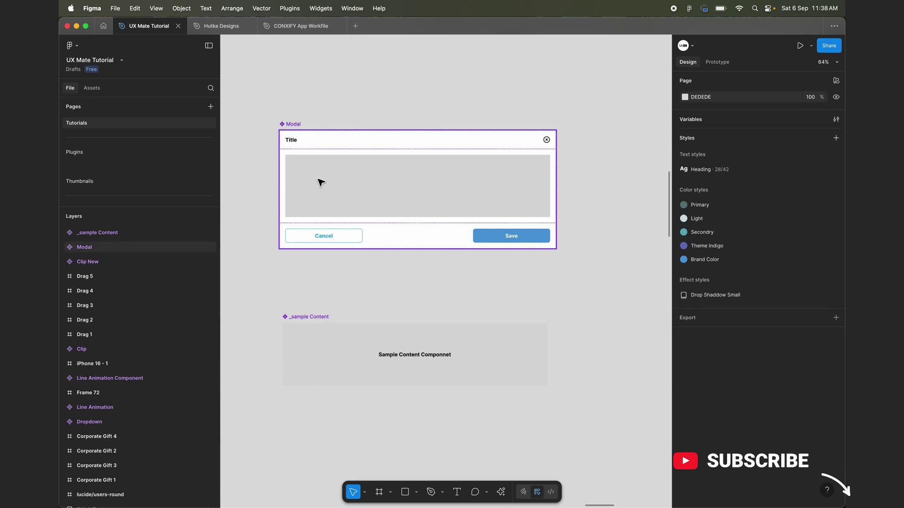
click(320, 183)
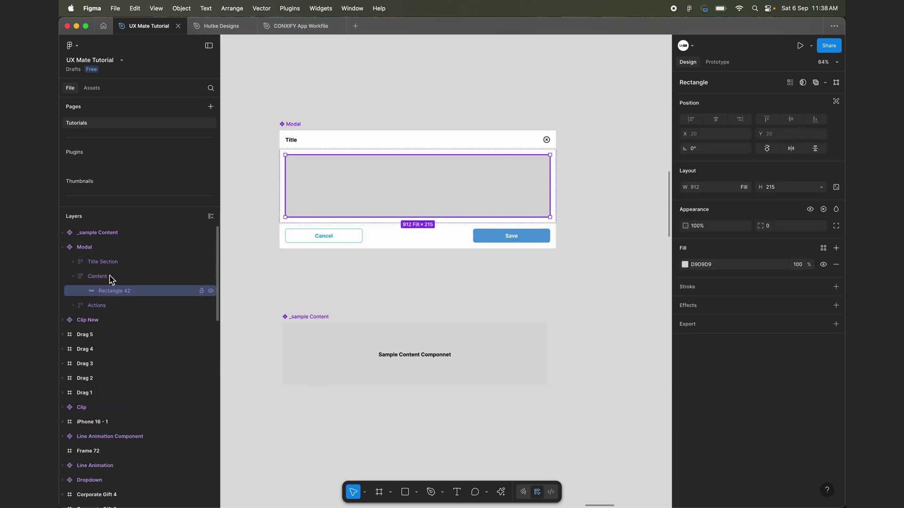
key(super+shift+r)
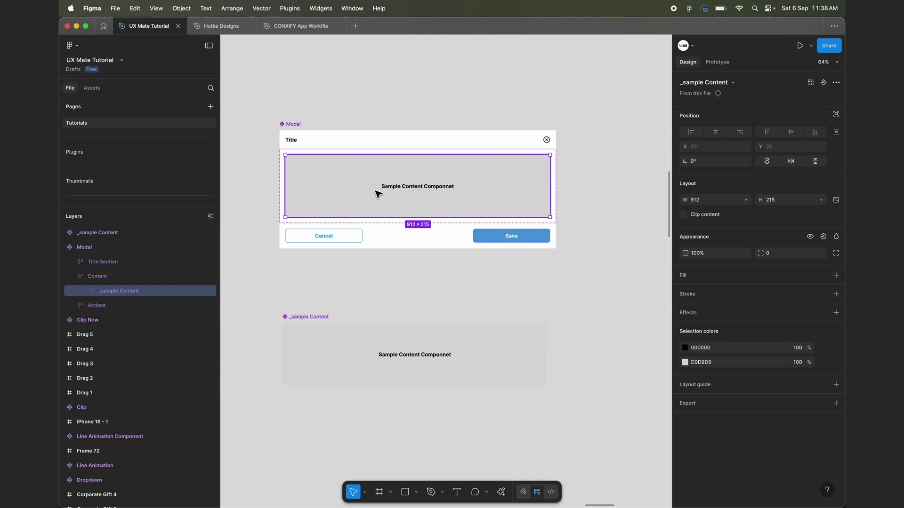
click(299, 131)
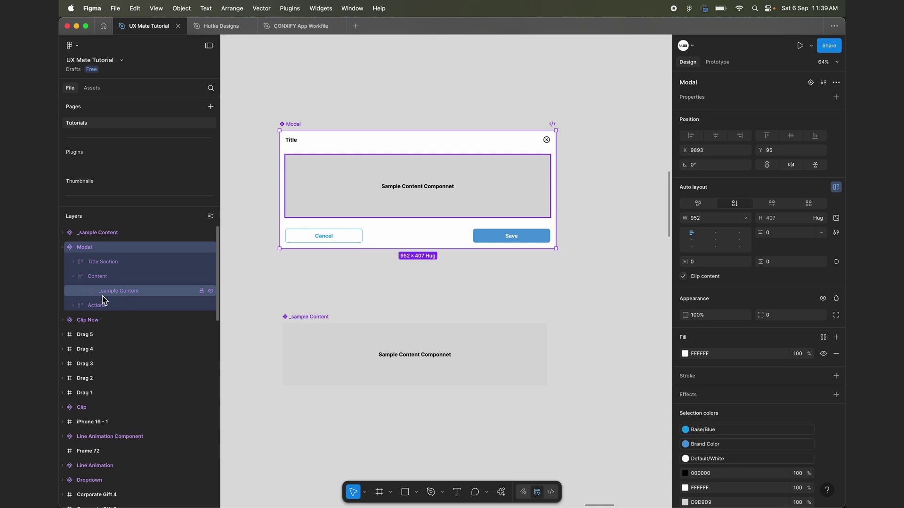
click(413, 116)
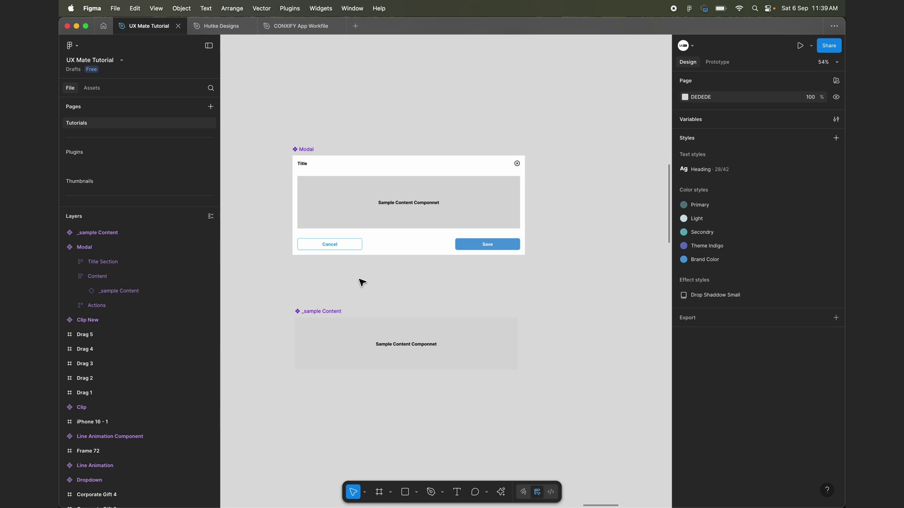
Step: Place an instance of the Modal component beside the original at about X 11058, Y 199
scroll(365, 281, down, 2)
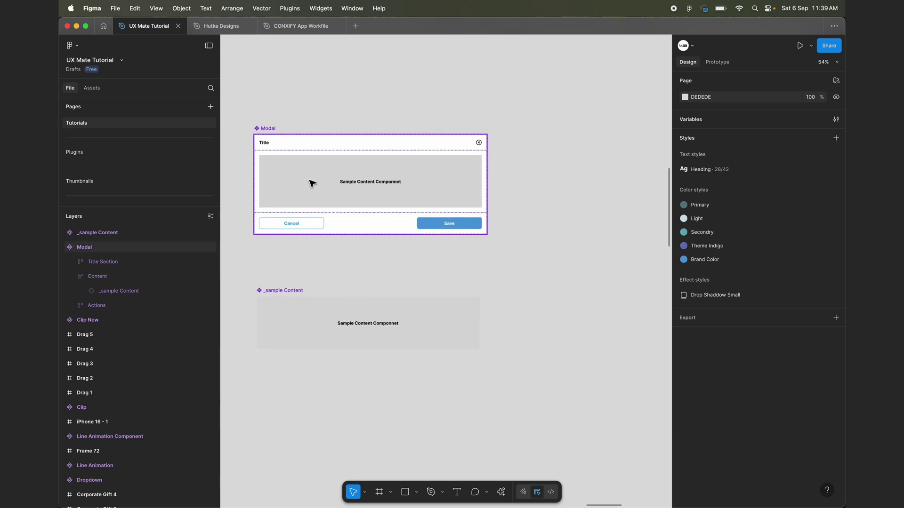
scroll(306, 176, down, 3)
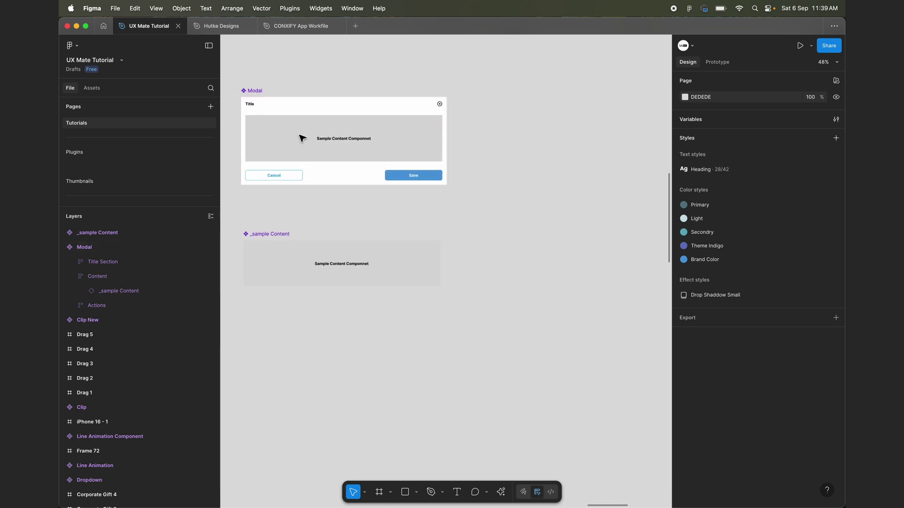
click(281, 136)
drag(281, 136, 513, 156)
scroll(513, 157, right, 2)
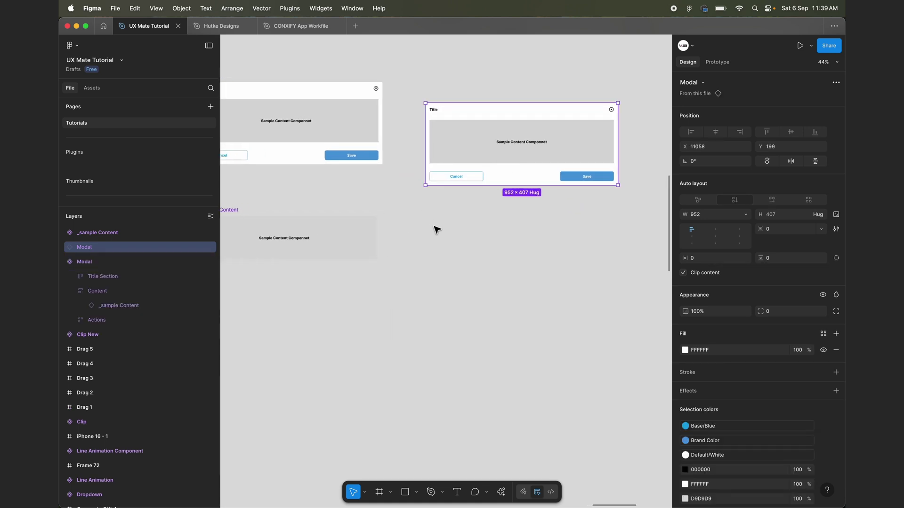
scroll(502, 148, up, 3)
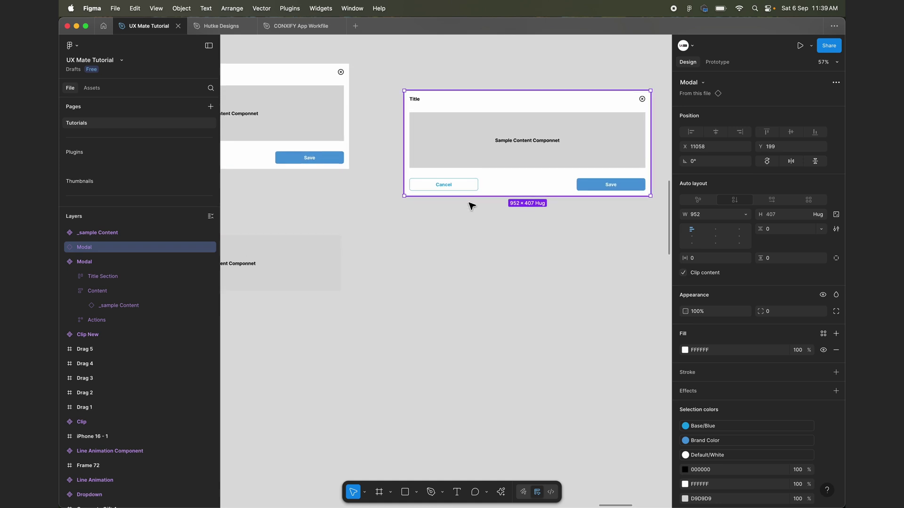
Step: Copy the Modal instance's _sample Content onto the canvas below it at about X 11058, Y 828 and detach the copy from its component
super+click(452, 157)
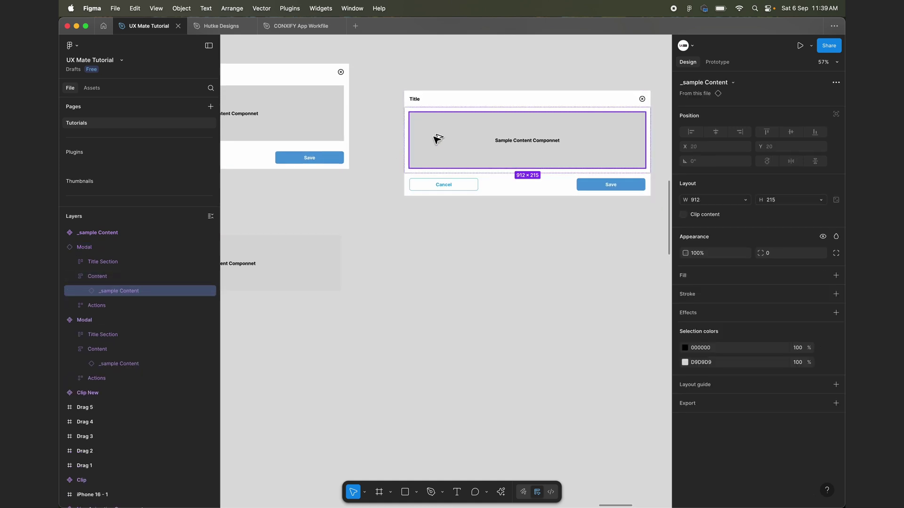
drag(441, 135, 464, 272)
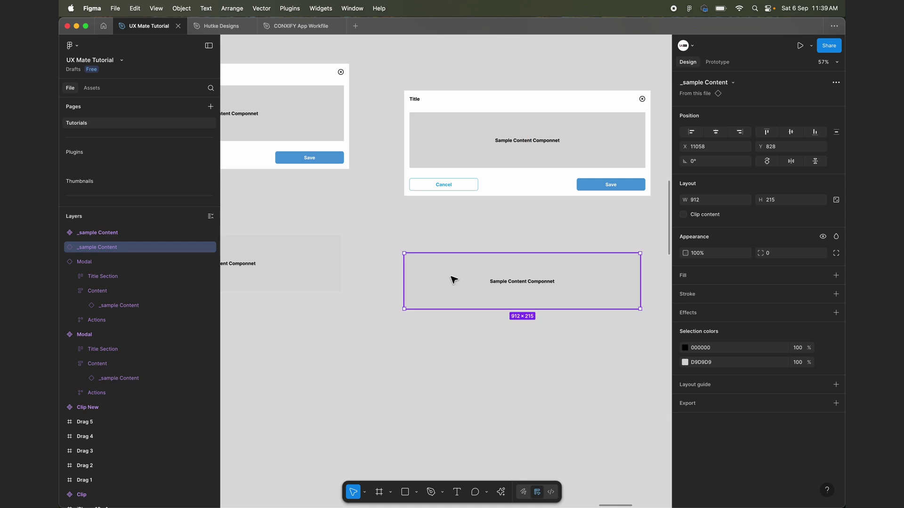
scroll(460, 284, right, 3)
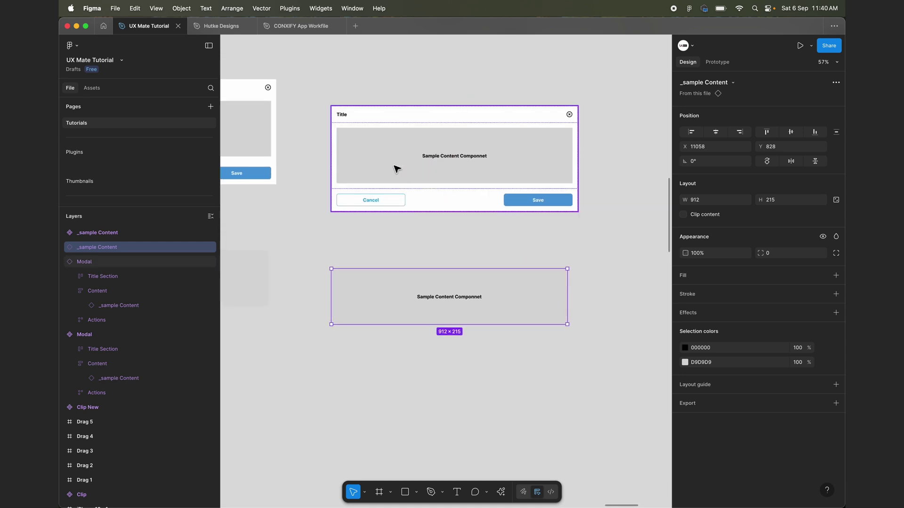
scroll(424, 210, up, 3)
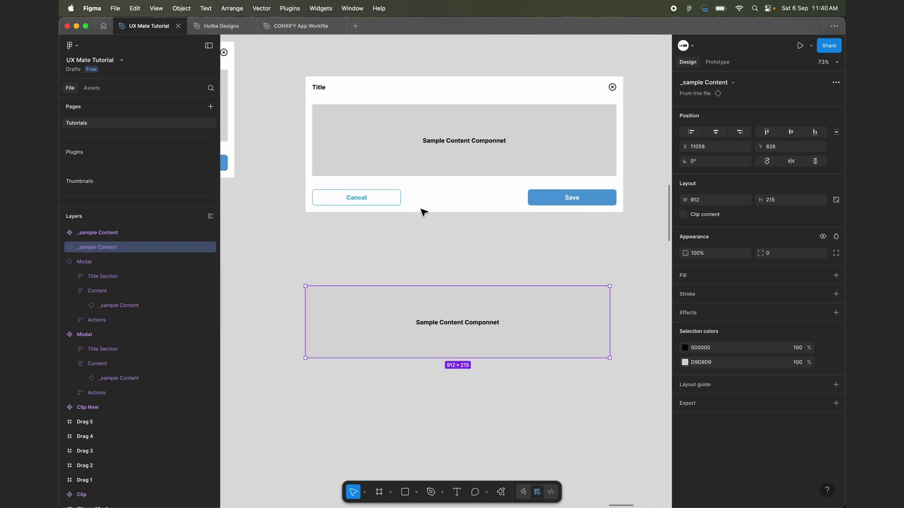
scroll(405, 325, up, 1)
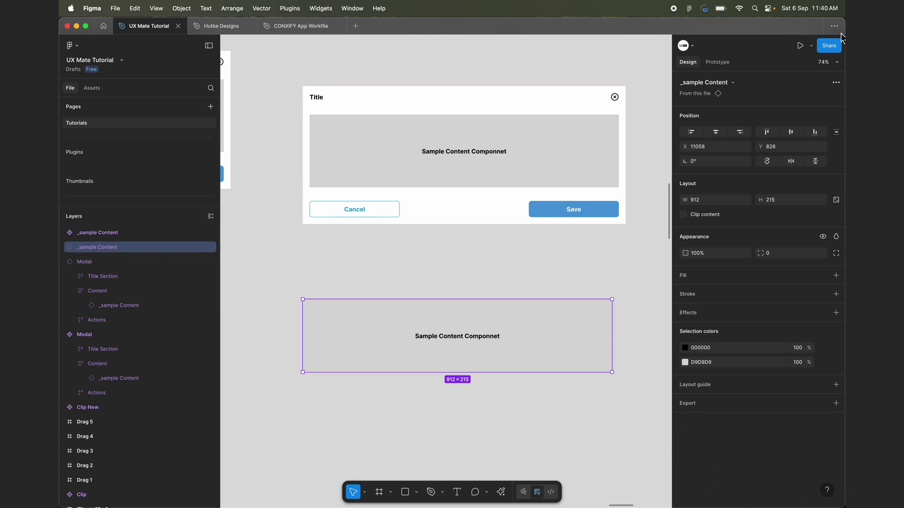
click(837, 84)
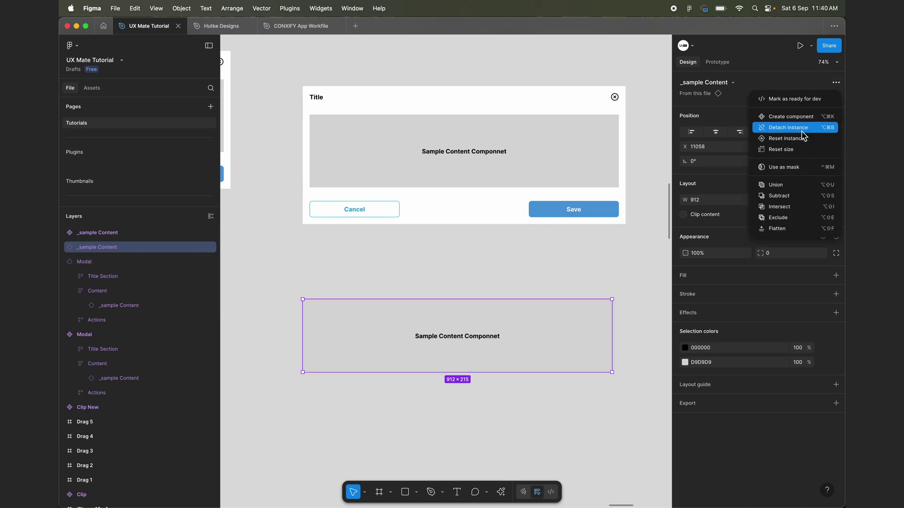
click(803, 130)
Step: Rename the detached frame to "_confirmation content"
double_click(334, 294)
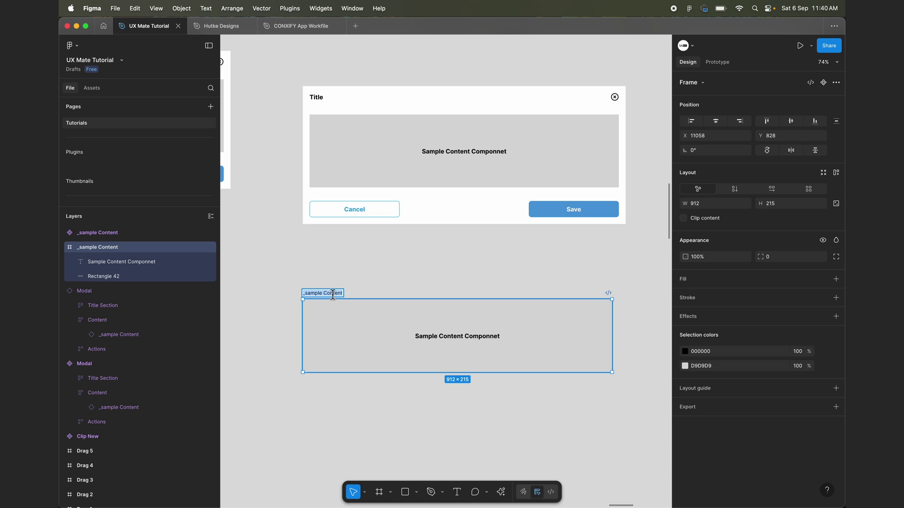
key(Right)
text(confirmation)
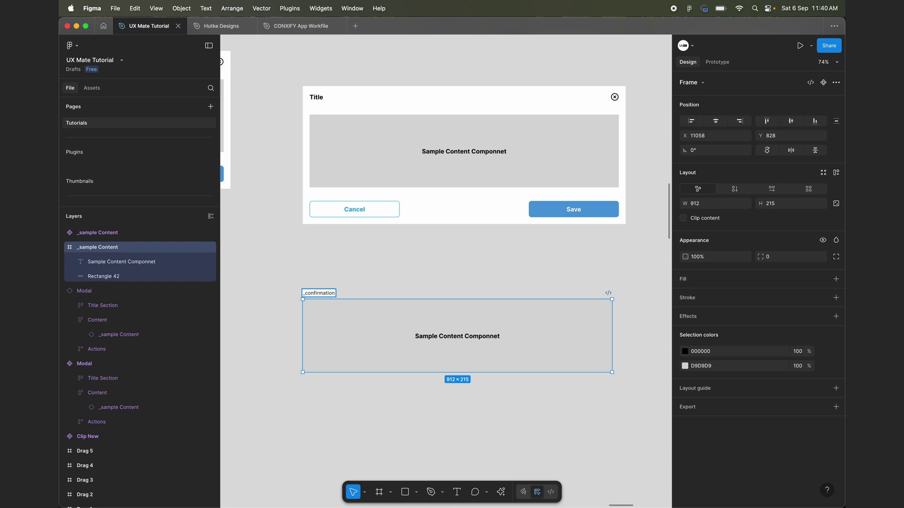
key(Return)
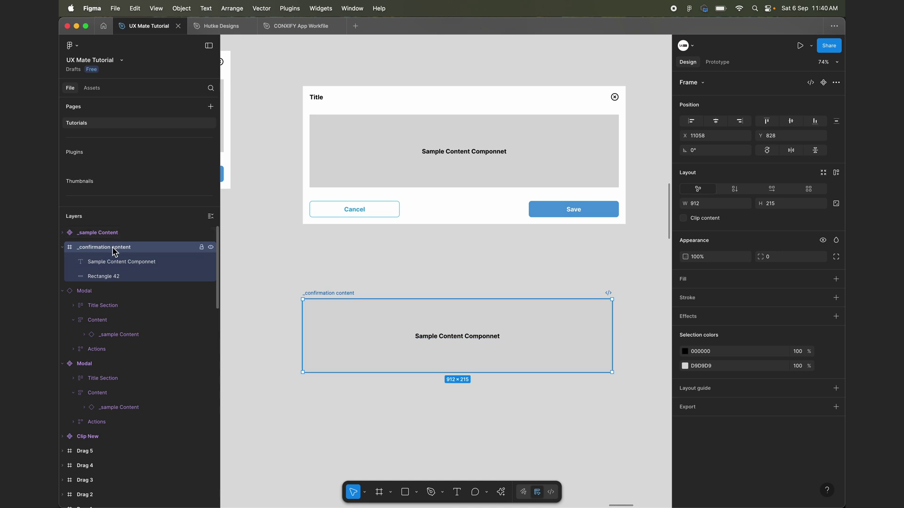
Step: Apply vertical auto layout to the _confirmation content frame and remove its fill
click(735, 189)
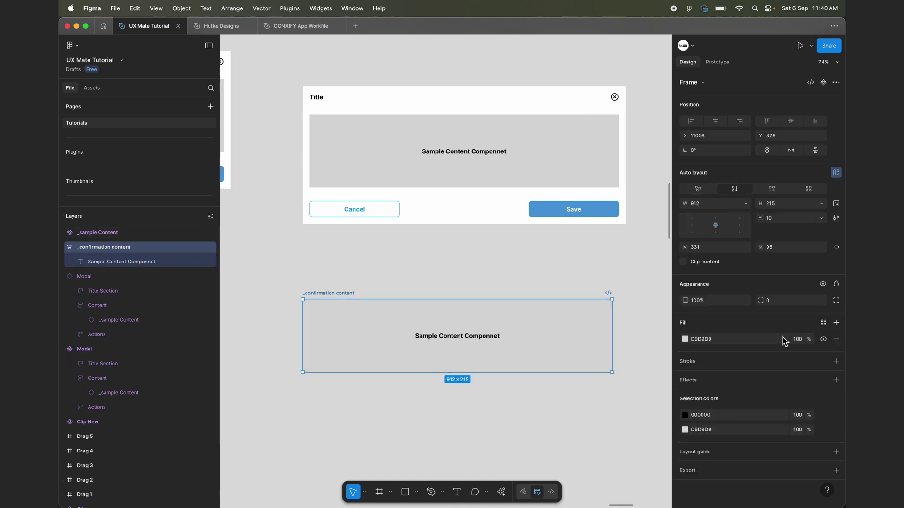
click(686, 340)
drag(608, 323, 512, 255)
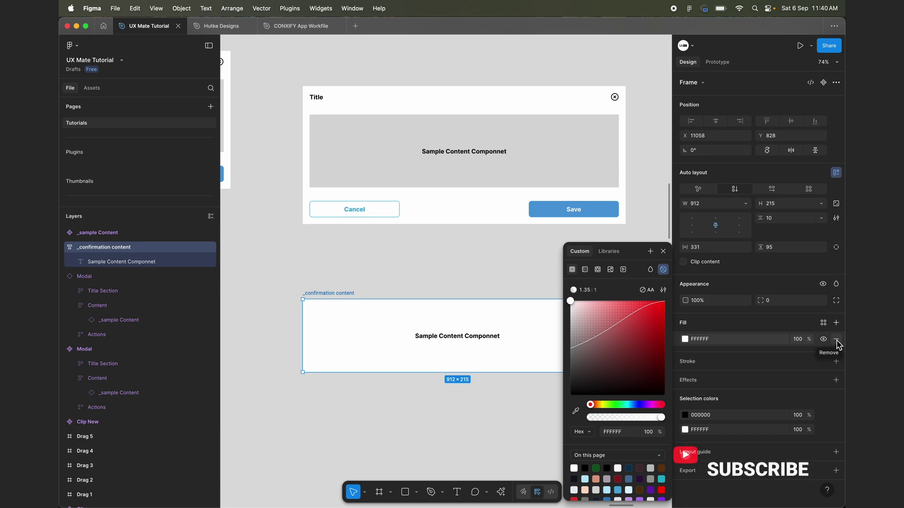
click(836, 340)
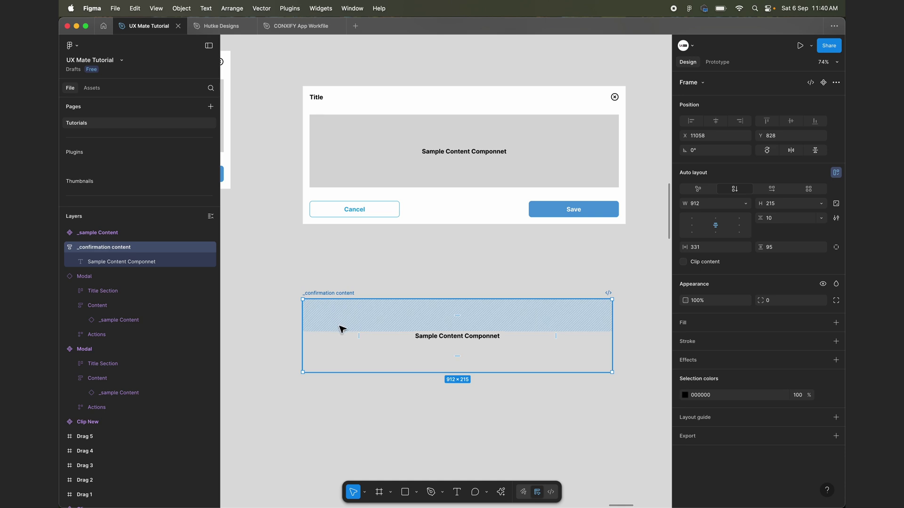
Step: Replace the text in the _confirmation content frame with "Are you sure you don't want to subscribe to the channel?"
double_click(446, 339)
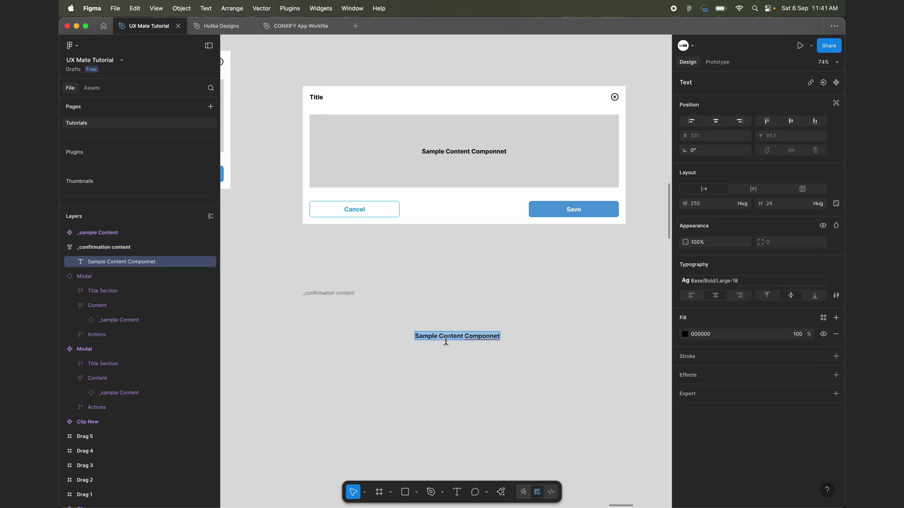
text(Do yo)
key(BackSpace)
key(super+a)
text(Are you su)
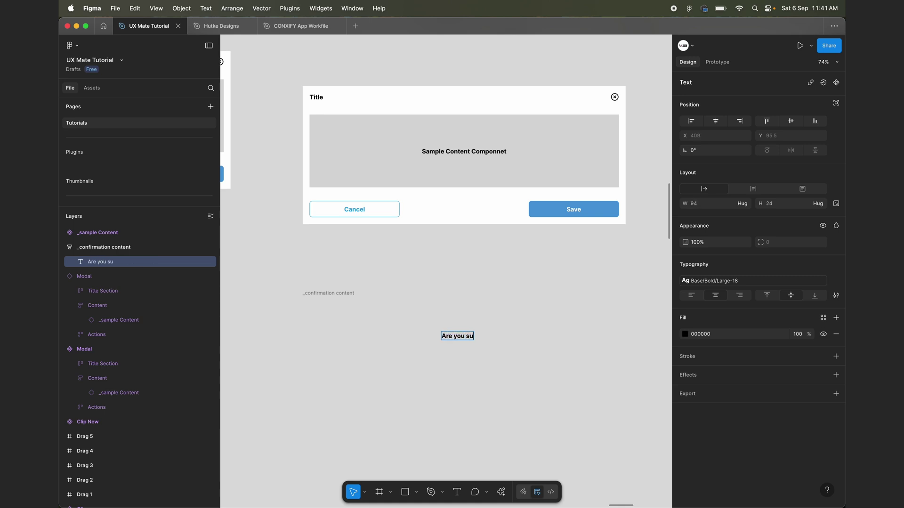
text(re you do)
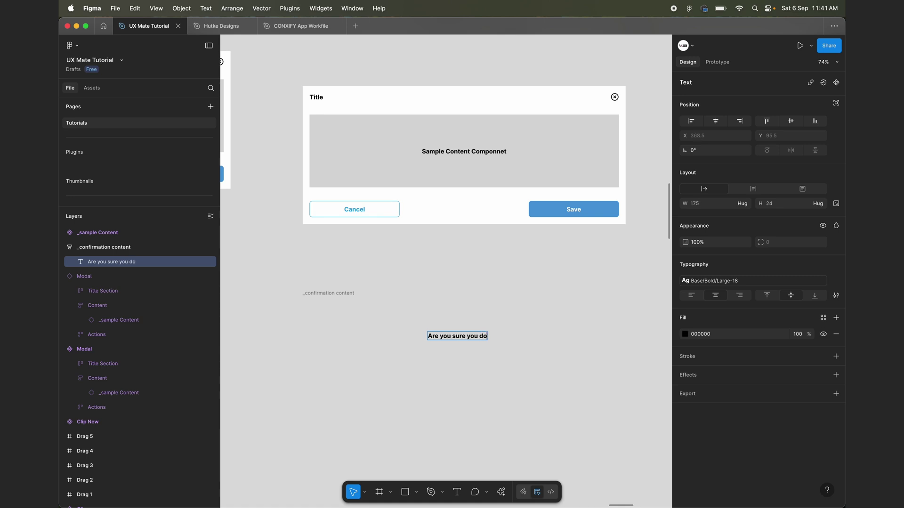
text(n't want to)
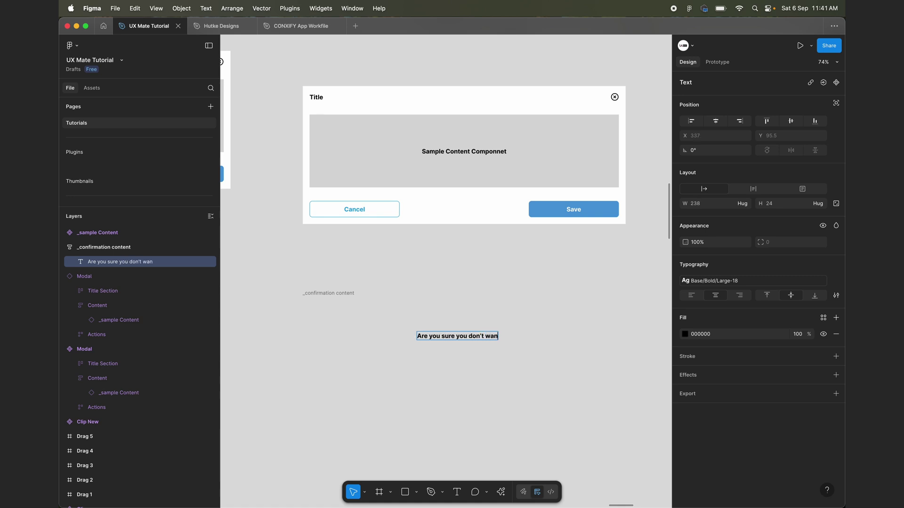
text( subsc)
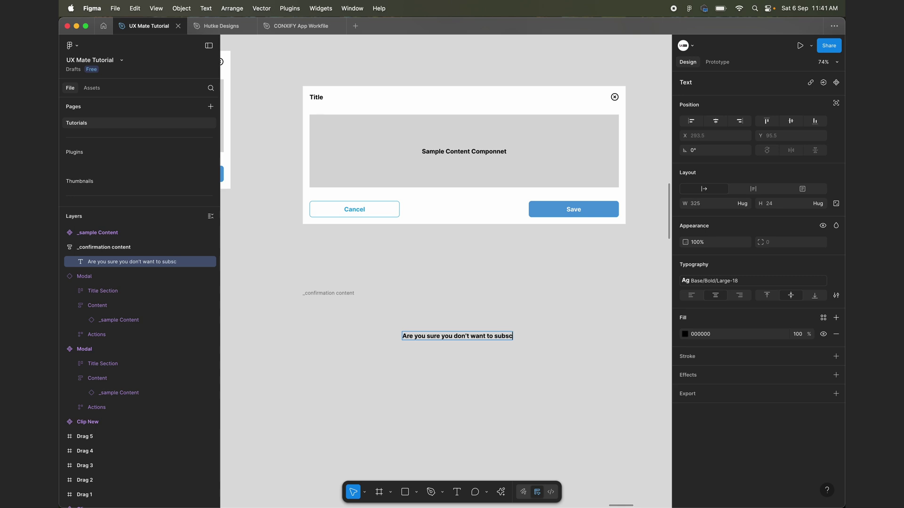
text(ribe to)
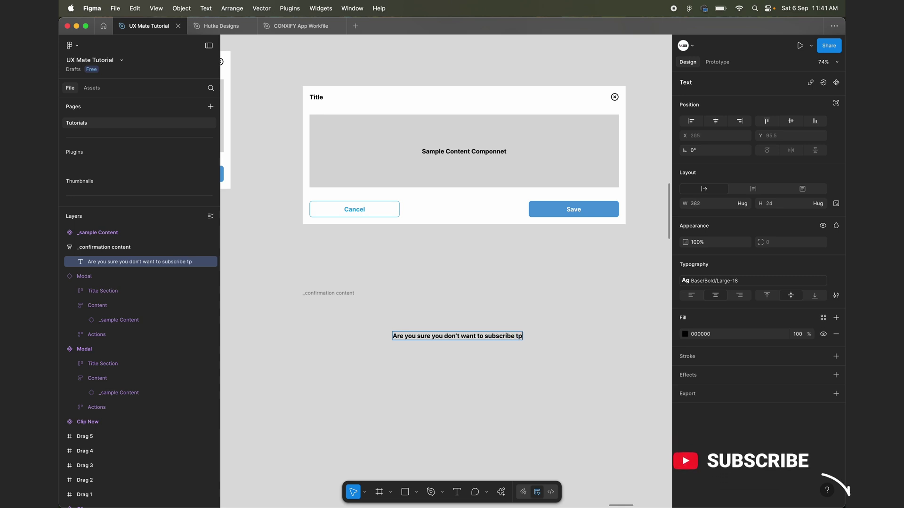
text( the ch)
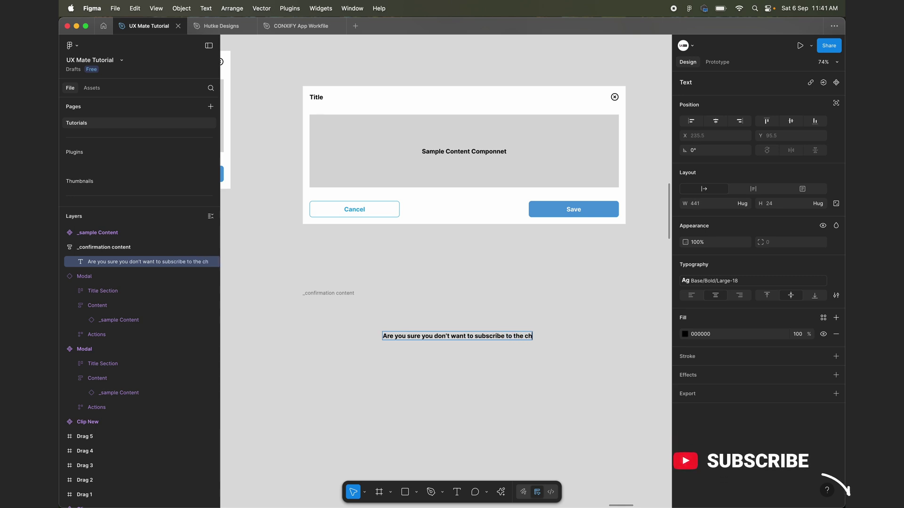
text(annel?)
key(Escape)
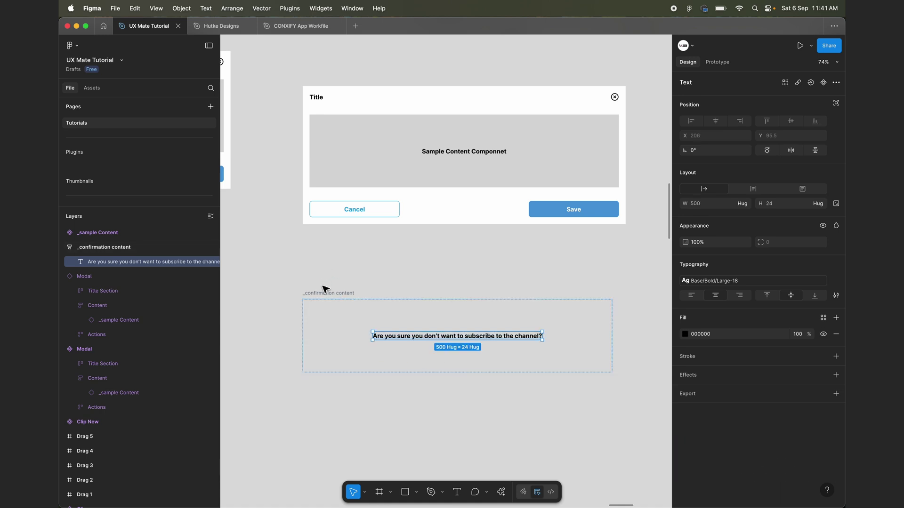
Step: Draw a rectangle about 166 × 121 above the text in the _confirmation content frame
click(422, 396)
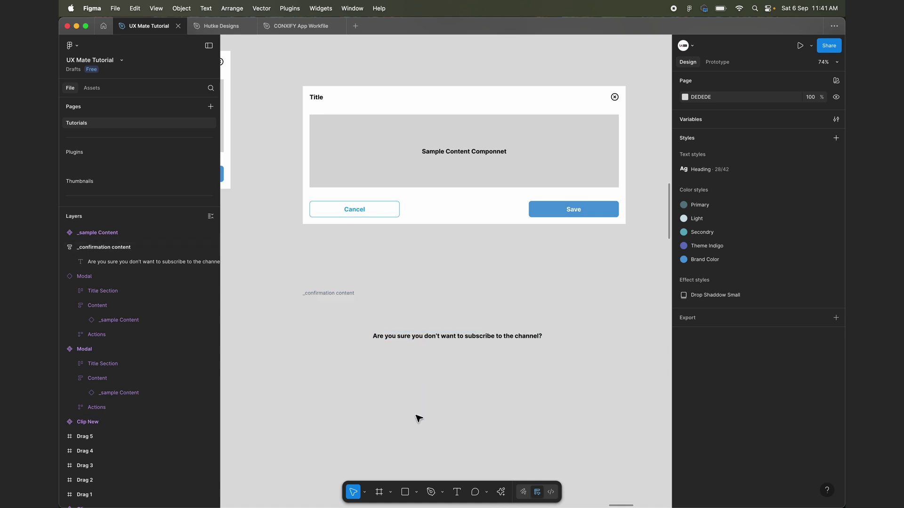
click(405, 494)
drag(431, 308, 487, 349)
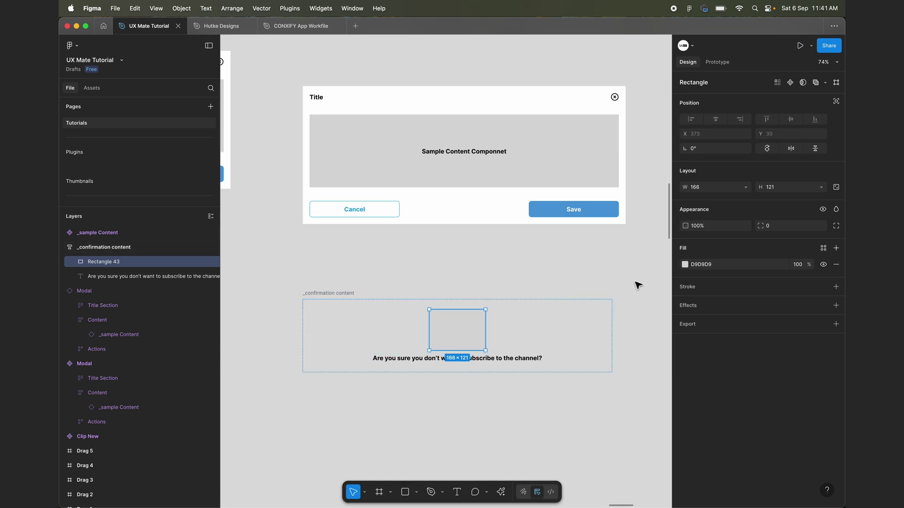
Step: Give the rectangle above the confirmation text a purple 8E89EE fill and a corner radius of 20
click(685, 265)
click(589, 344)
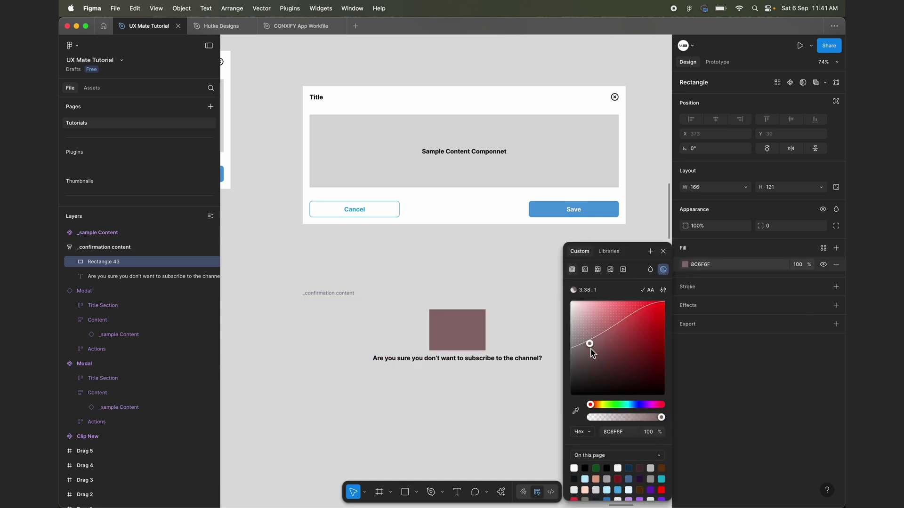
drag(652, 405, 638, 405)
mouse_move(610, 328)
mouse_down()
mouse_move(589, 312)
mouse_move(612, 313)
mouse_up()
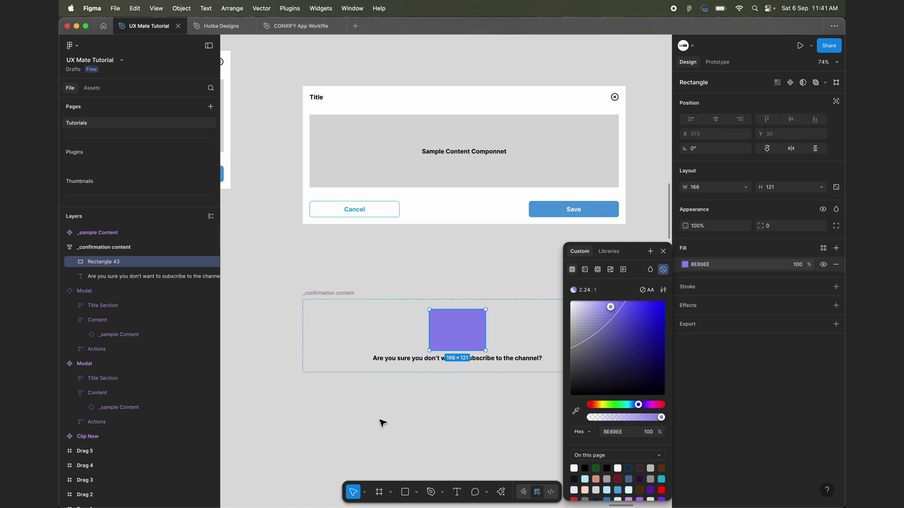
click(423, 318)
click(434, 318)
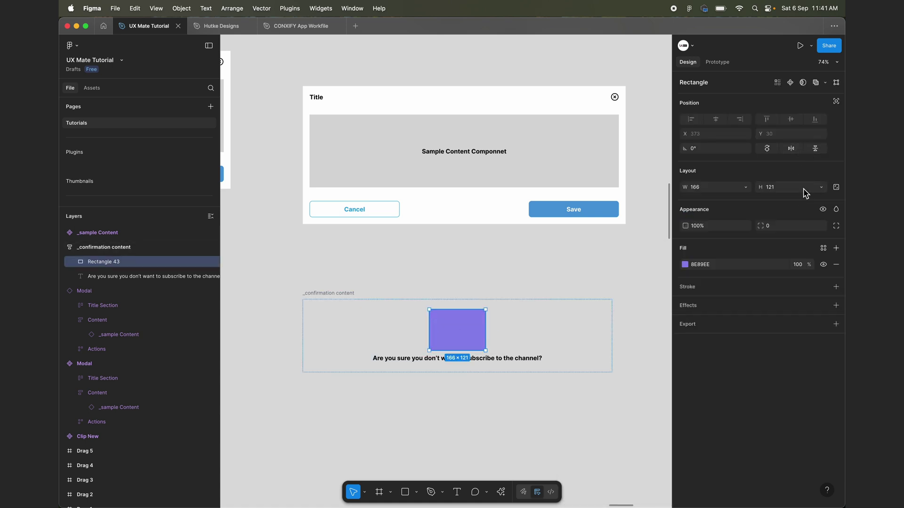
click(787, 226)
text(10)
key(Return)
click(319, 408)
Step: Turn the _confirmation content frame into a component
scroll(325, 377, down, 1)
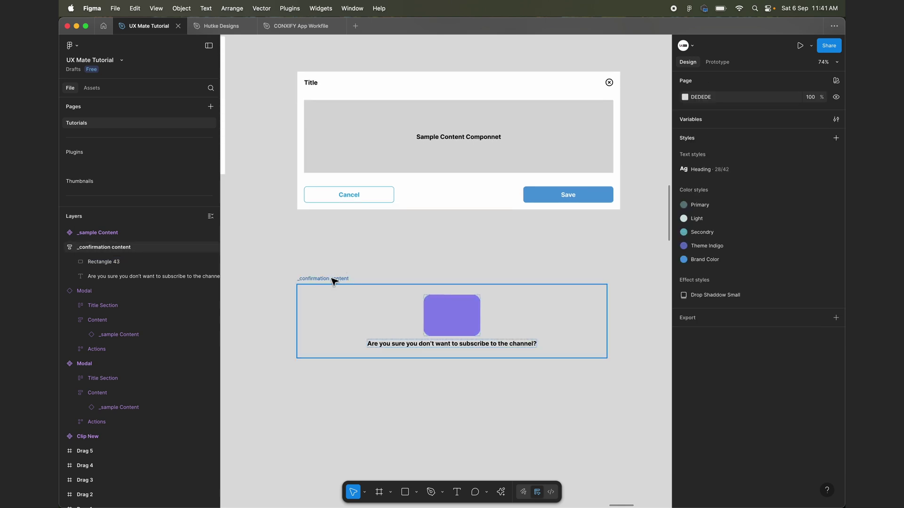
click(332, 280)
scroll(339, 280, right, 2)
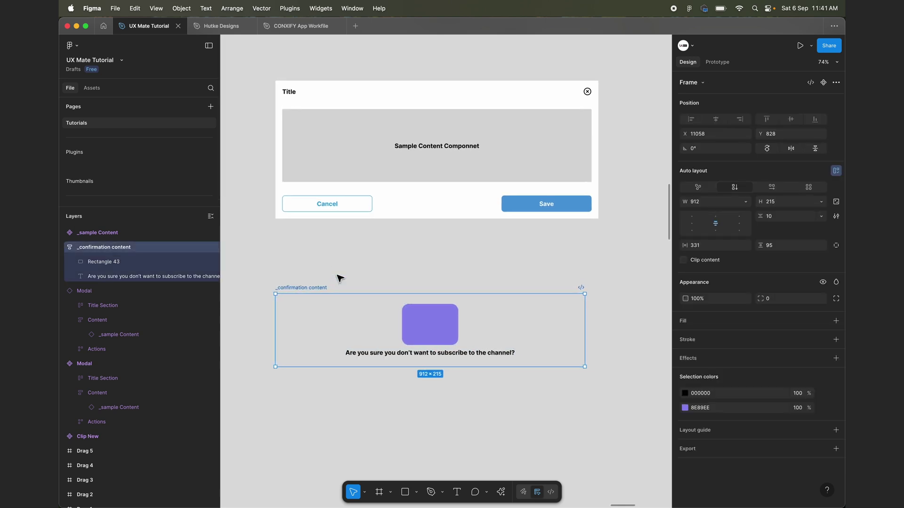
click(824, 83)
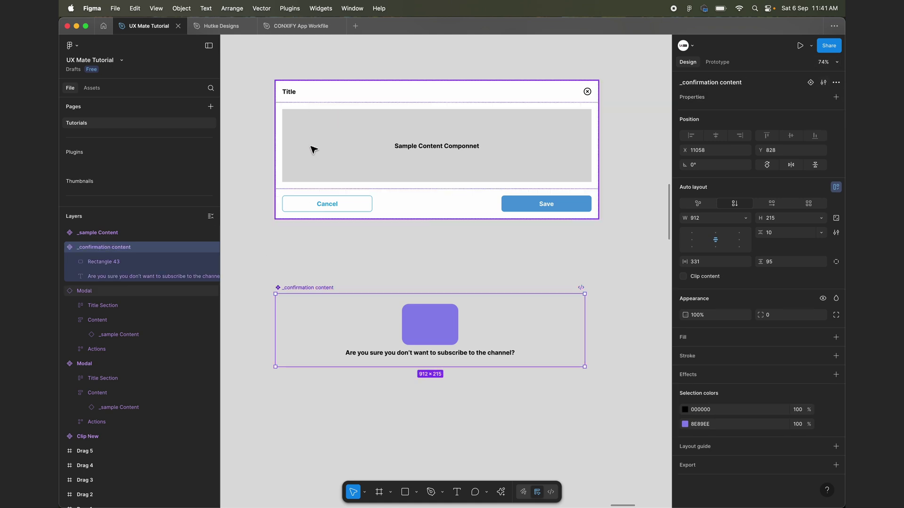
Step: Swap the _sample Content instance inside the Modal instance for the _confirmation content component
click(335, 141)
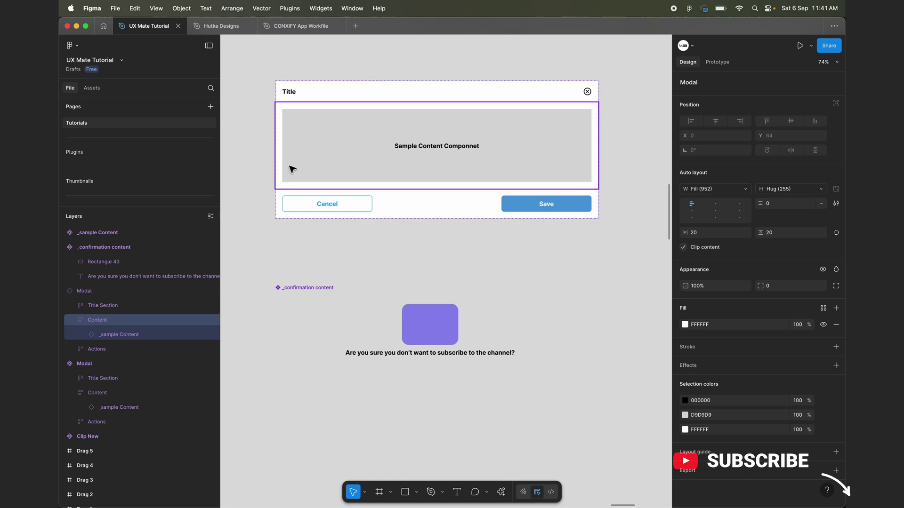
click(117, 340)
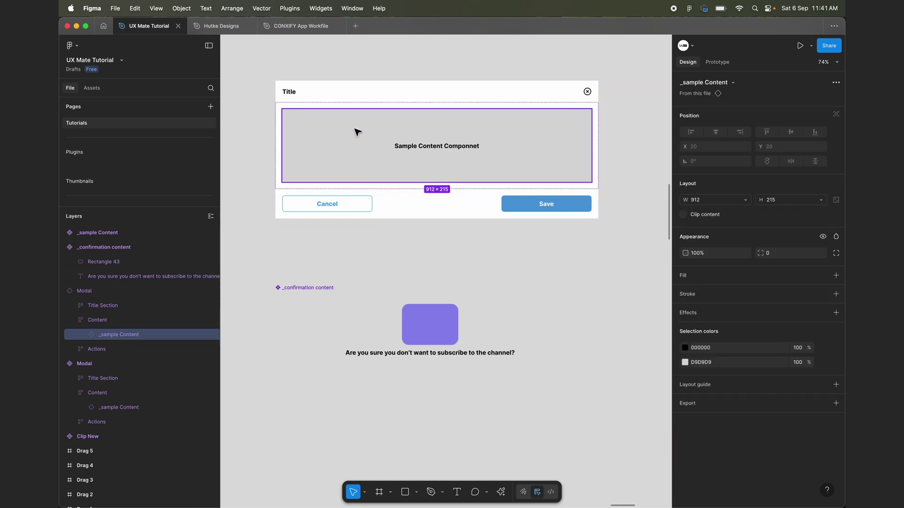
click(733, 82)
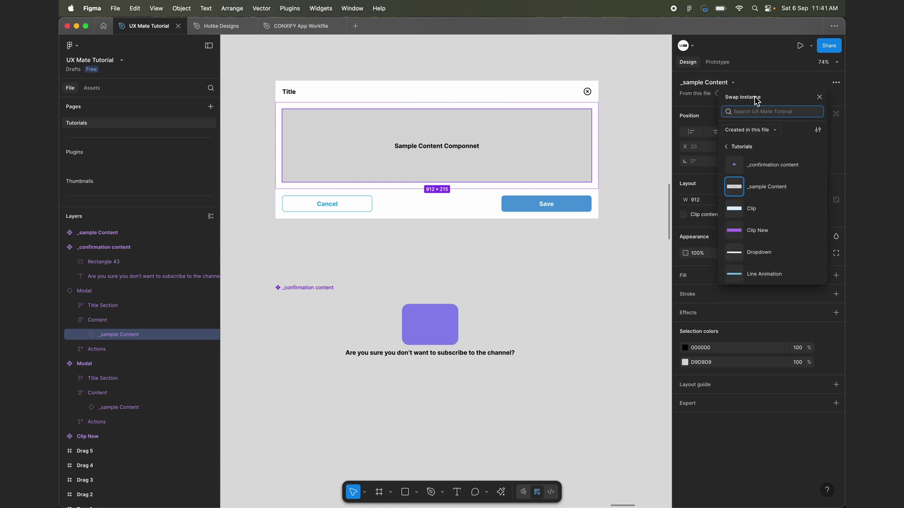
click(764, 175)
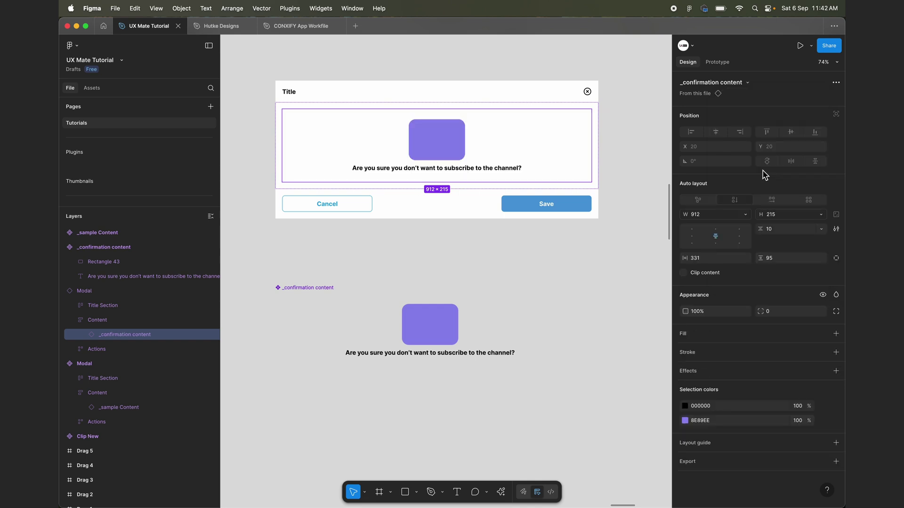
click(556, 264)
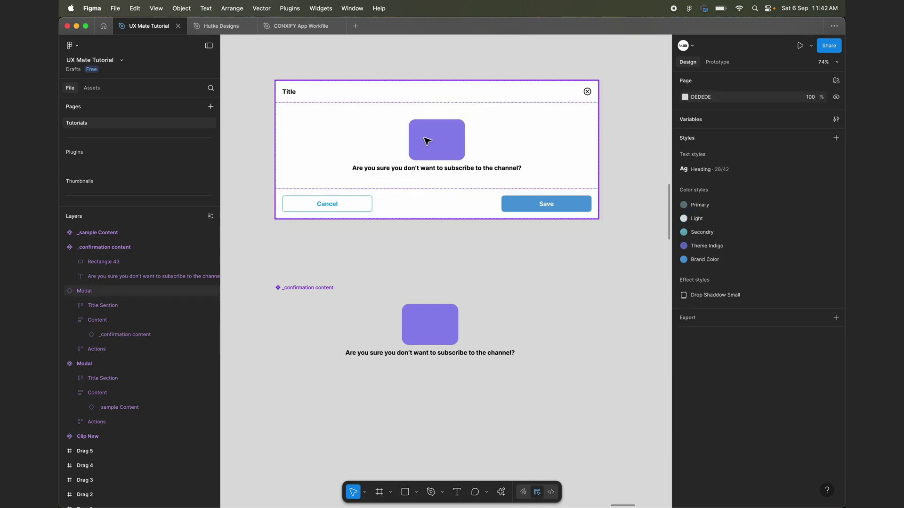
Step: Recolor the rounded rectangle in the main _confirmation content component to a light blue
click(433, 341)
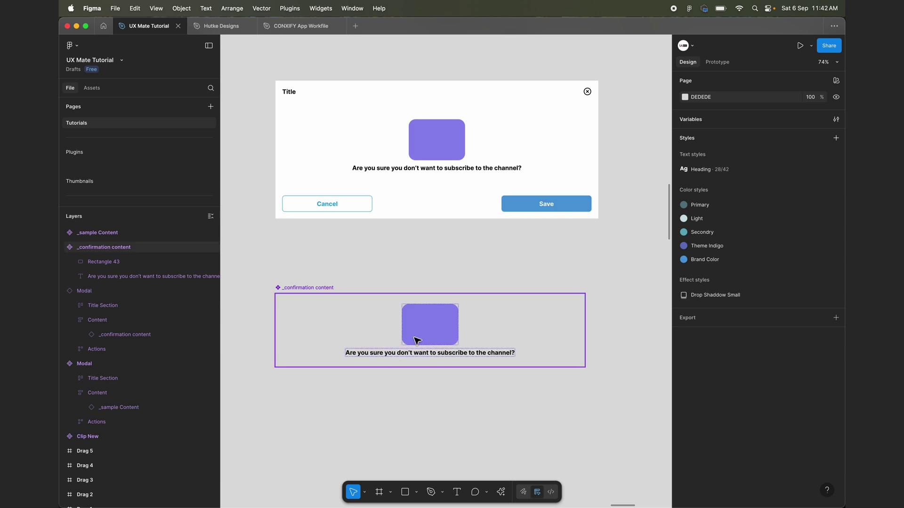
double_click(394, 356)
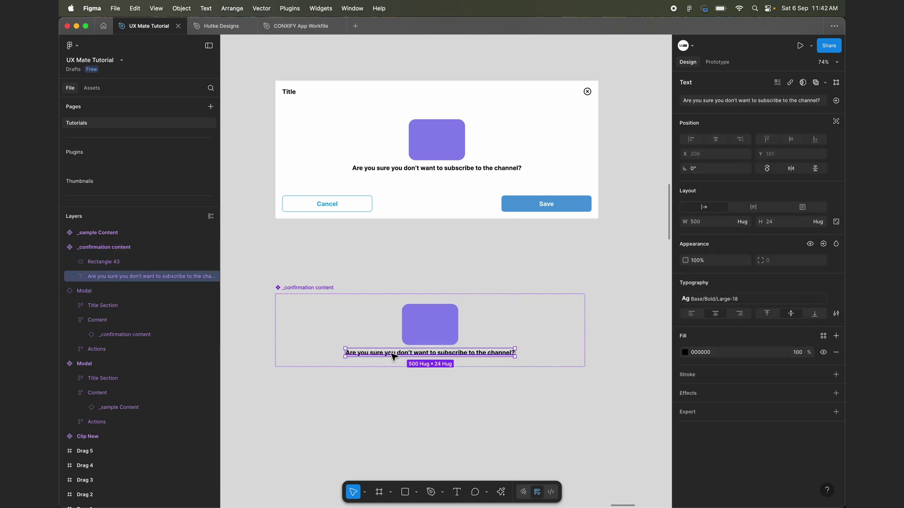
click(434, 330)
click(685, 267)
drag(655, 328, 623, 358)
click(635, 405)
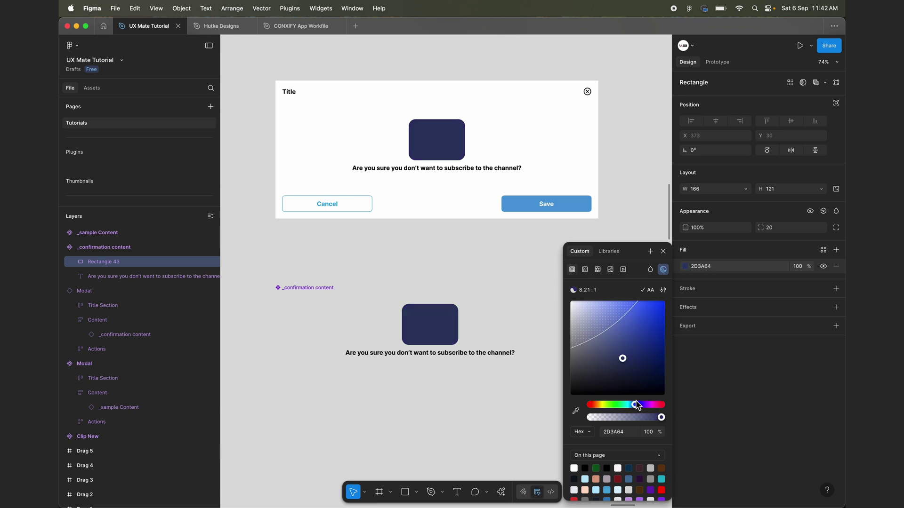
drag(614, 329, 633, 307)
click(435, 431)
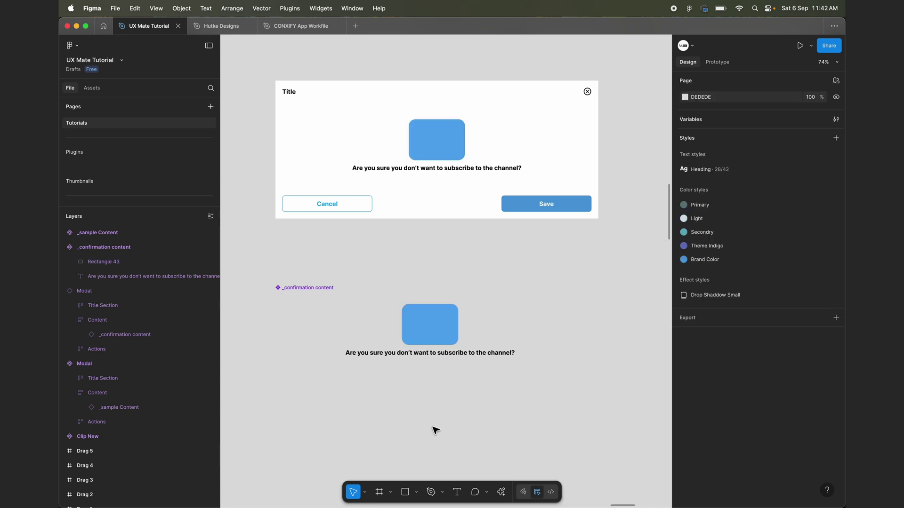
Step: Change the Title text color in the main Modal component to a bright magenta-purple
scroll(434, 430, down, 5)
click(343, 157)
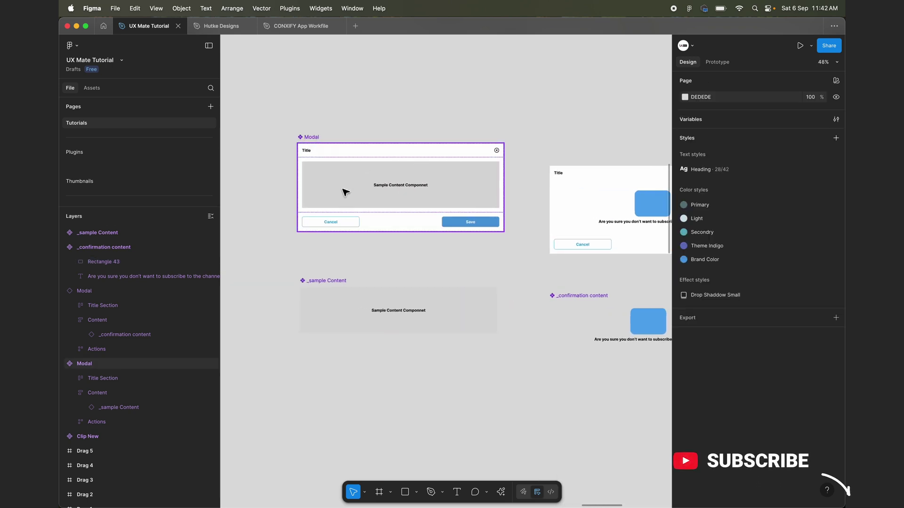
double_click(306, 151)
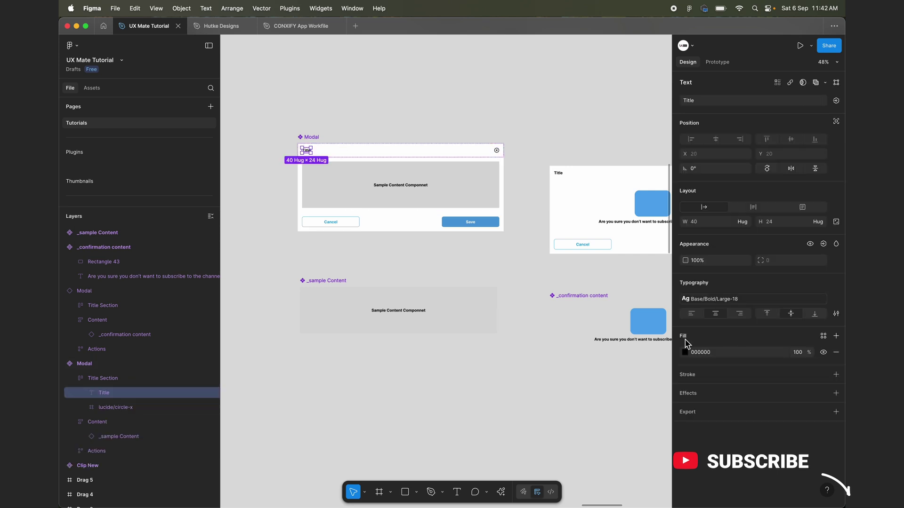
click(685, 352)
drag(658, 325, 684, 292)
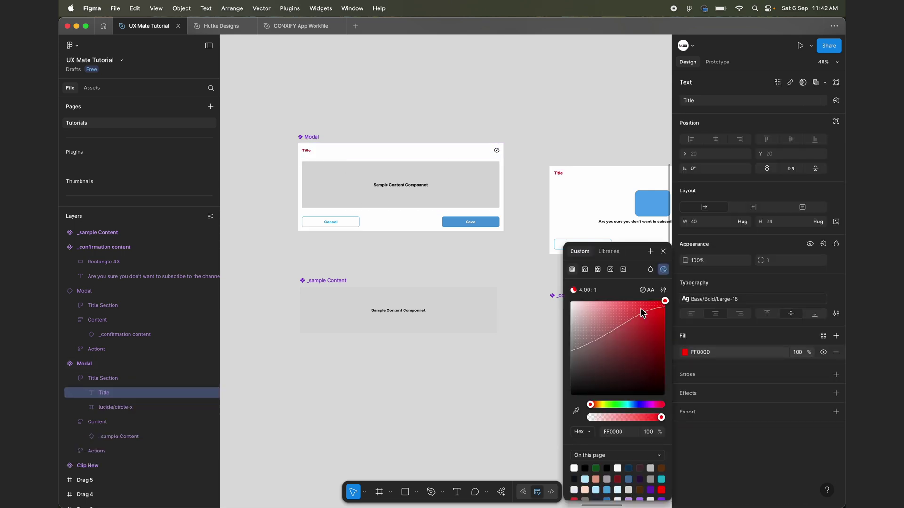
drag(649, 405, 644, 405)
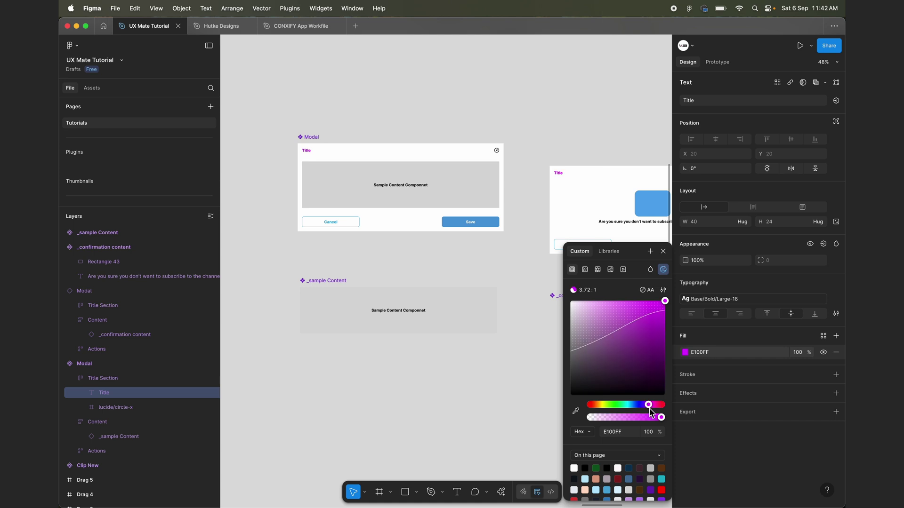
click(494, 377)
Step: Examine the Modal instance's title and content for the changes made in the main components
scroll(494, 377, right, 5)
scroll(438, 201, down, 2)
scroll(438, 199, up, 5)
scroll(405, 186, down, 2)
scroll(406, 185, right, 2)
click(339, 133)
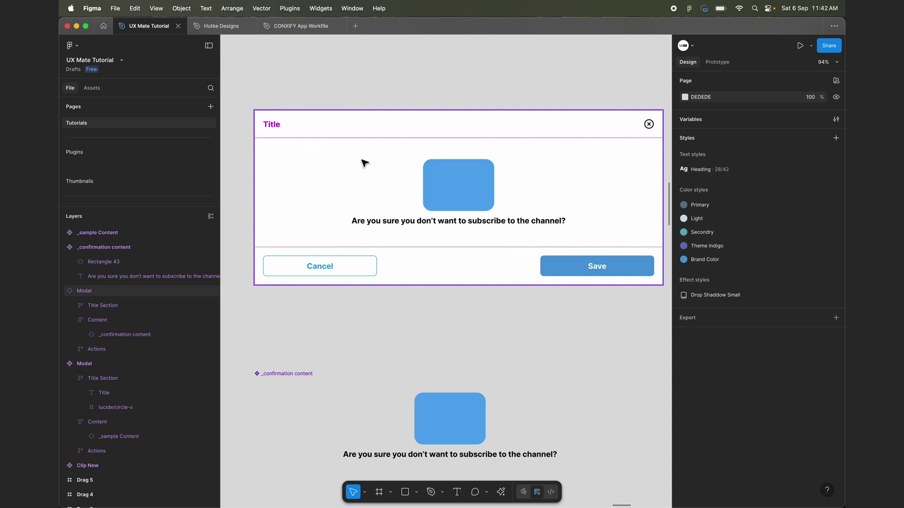
scroll(363, 182, down, 3)
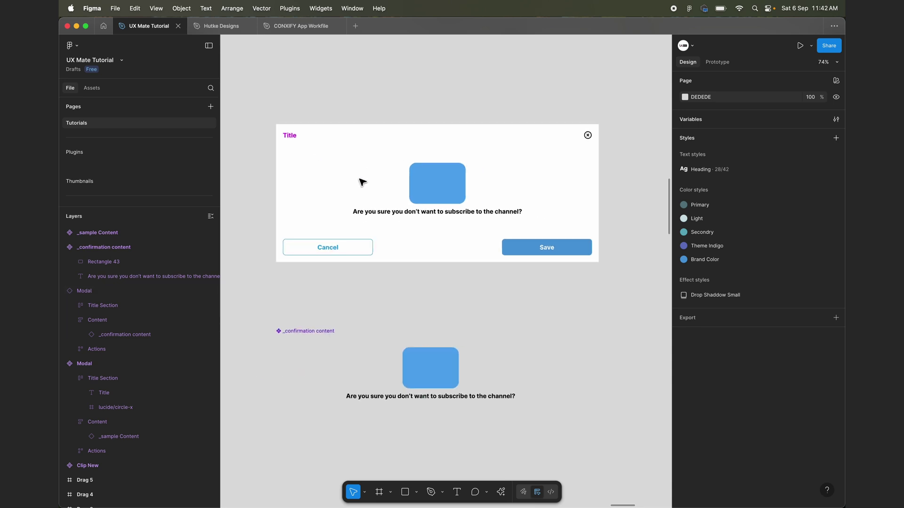
Step: Compare the main Modal and _sample Content components with the Modal instance and the _confirmation content component
scroll(362, 183, down, 3)
scroll(376, 198, left, 4)
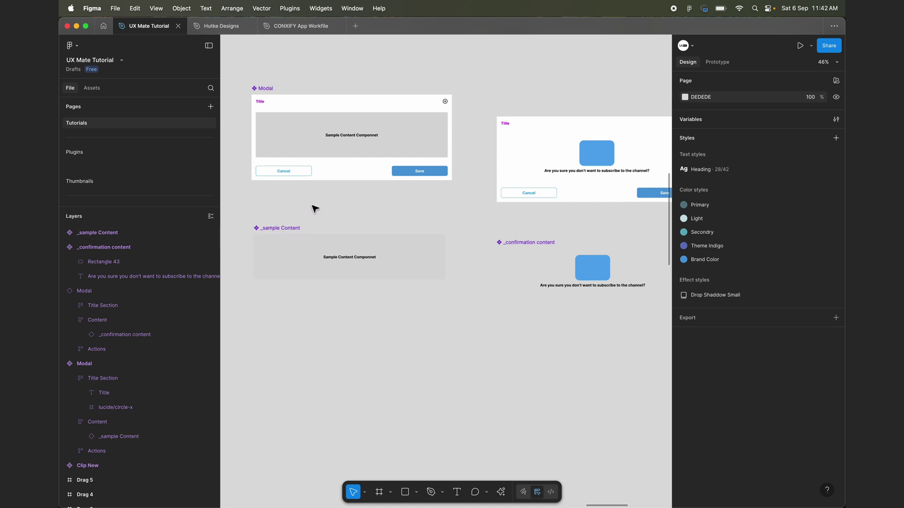
scroll(416, 240, right, 2)
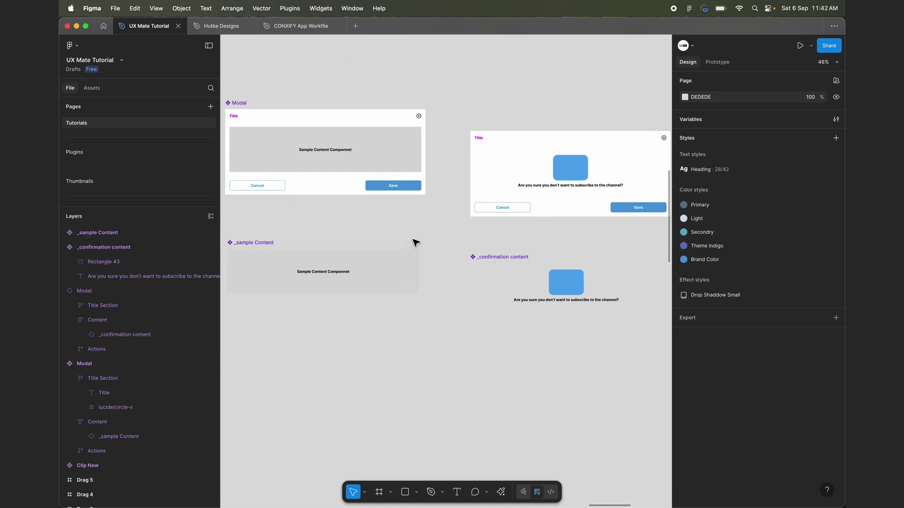
scroll(285, 95, up, 2)
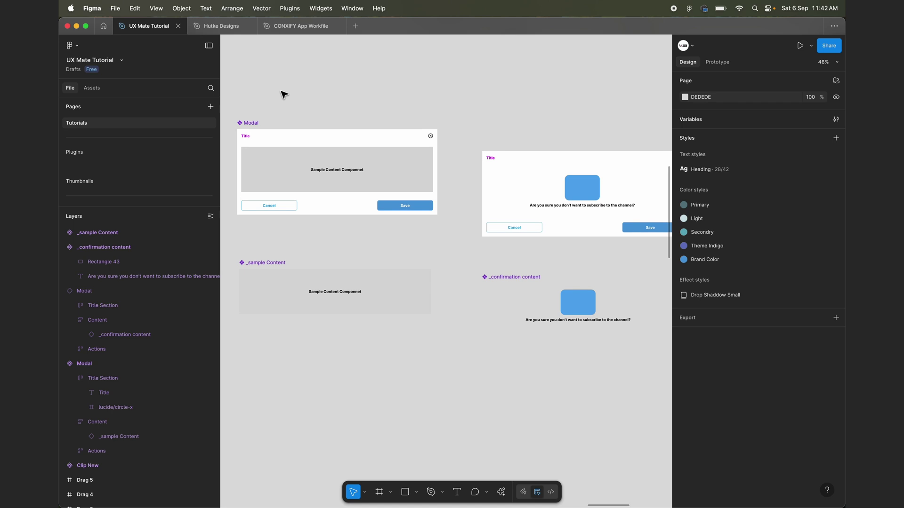
click(249, 121)
scroll(382, 201, down, 2)
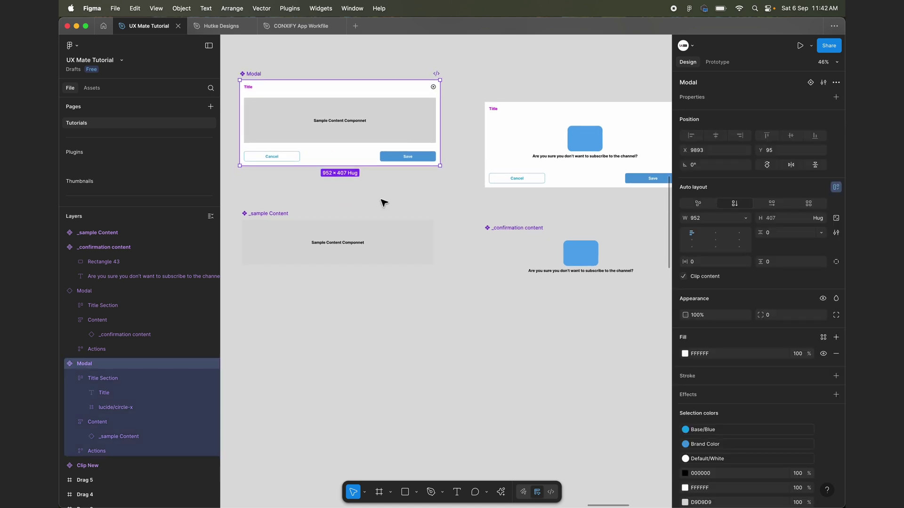
scroll(492, 248, right, 3)
scroll(492, 248, up, 1)
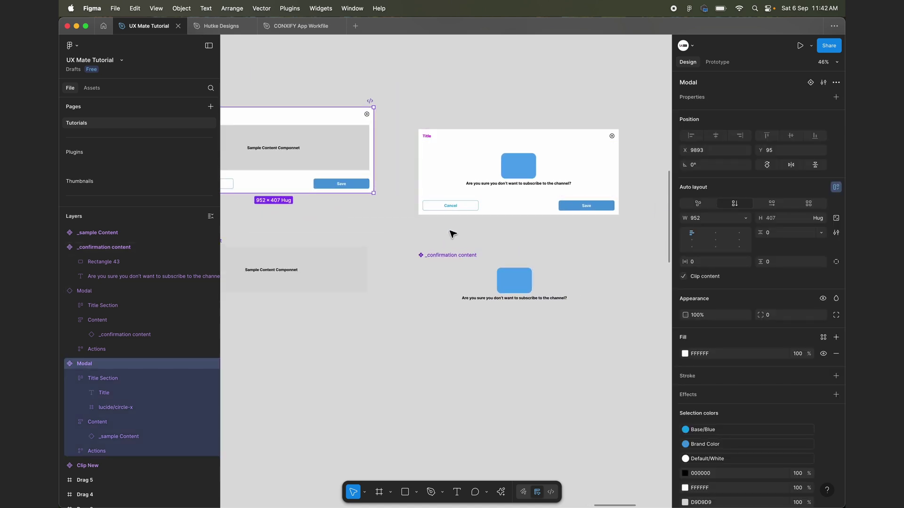
scroll(424, 334, right, 3)
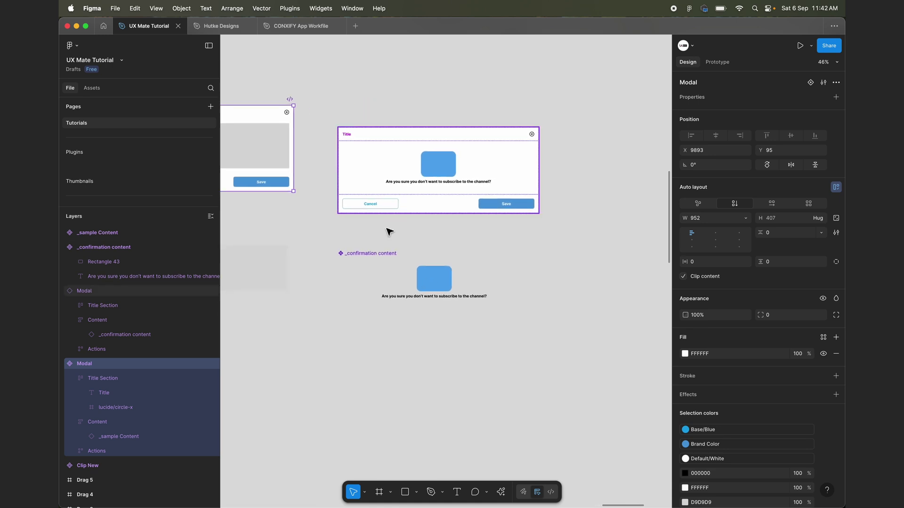
scroll(383, 323, up, 3)
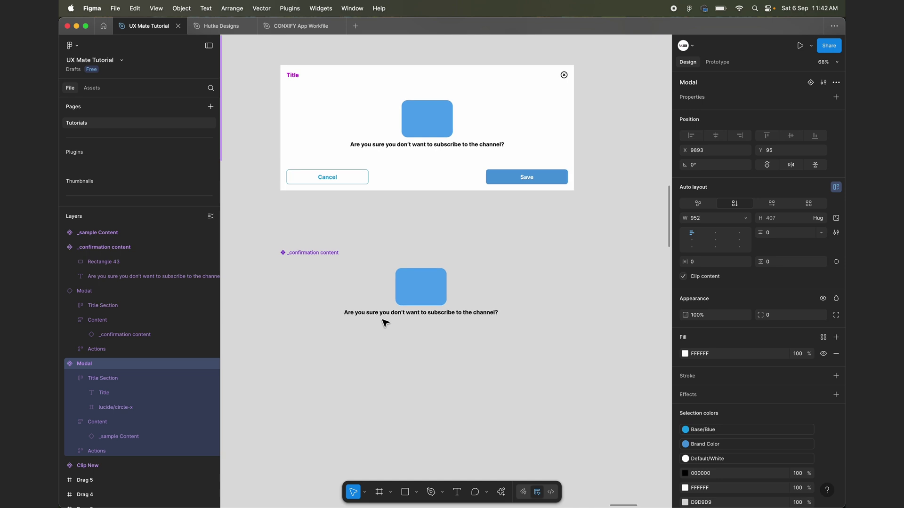